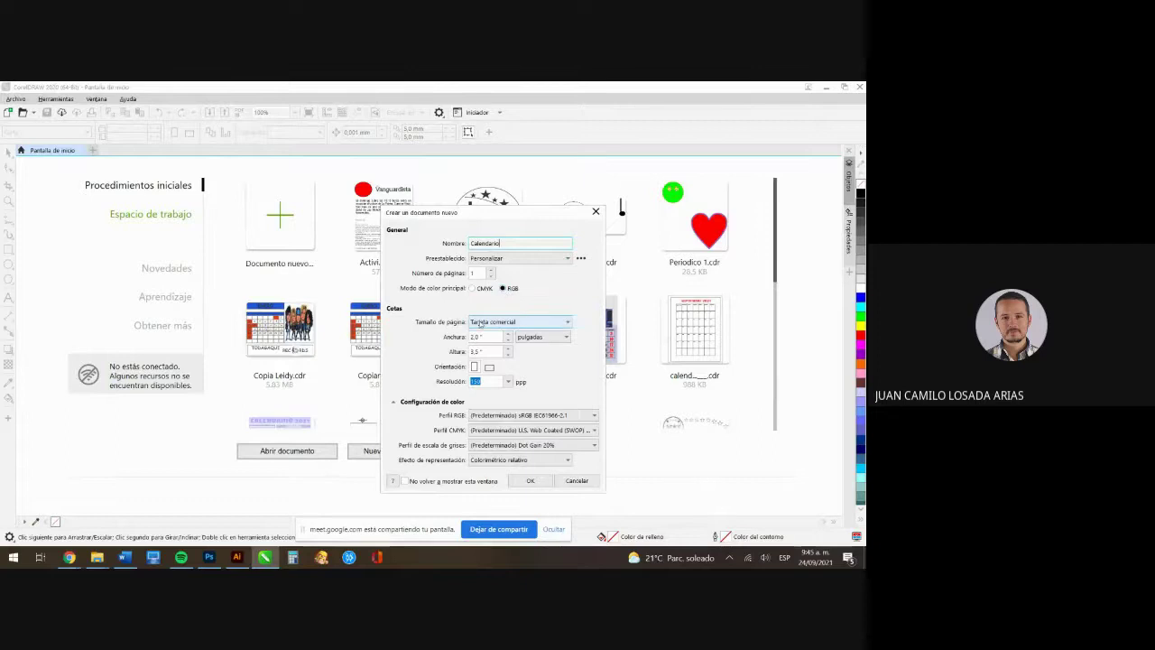
Create the Calendario document with page size Carta, centimetres as units and landscape orientation
click(549, 338)
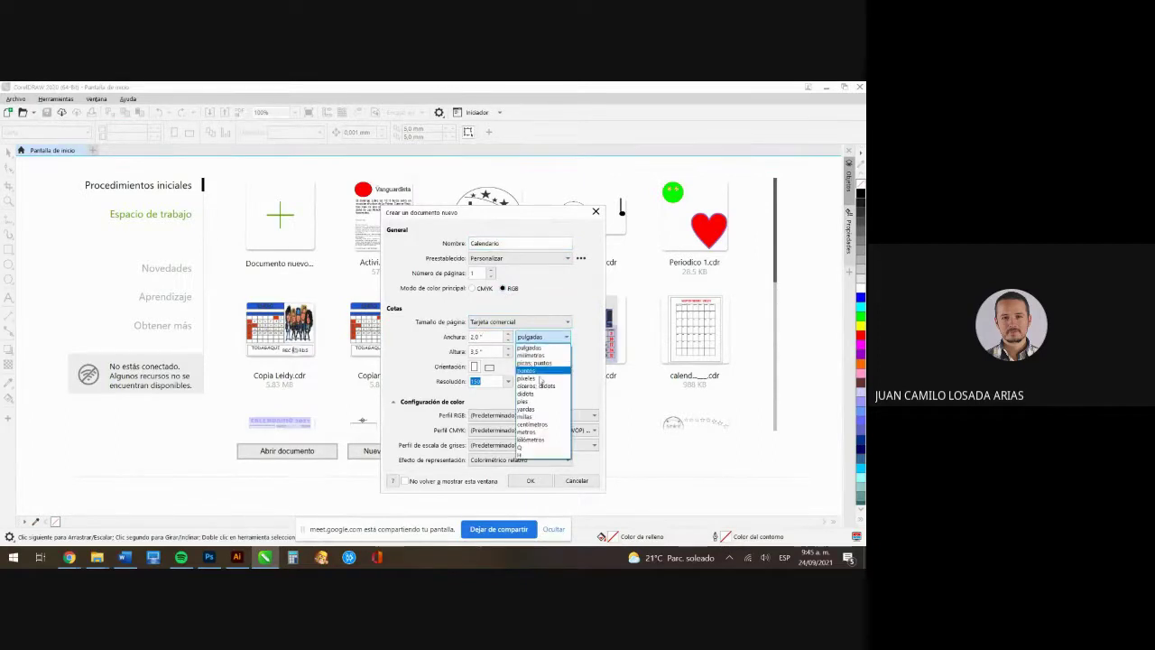
click(532, 425)
click(506, 321)
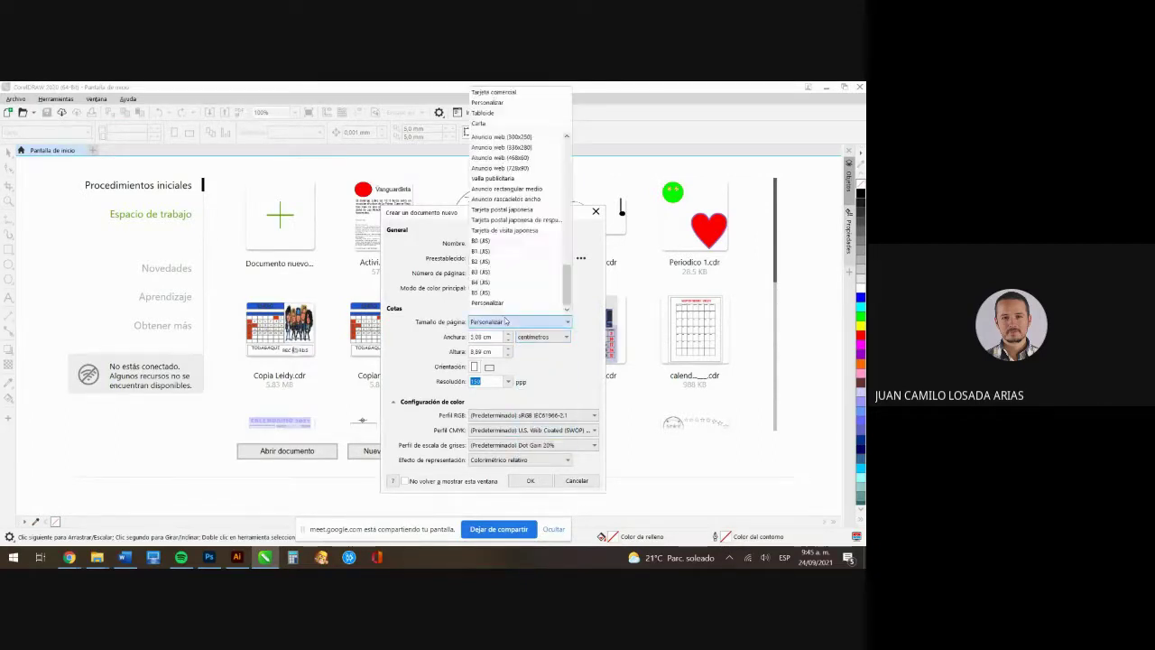
click(478, 123)
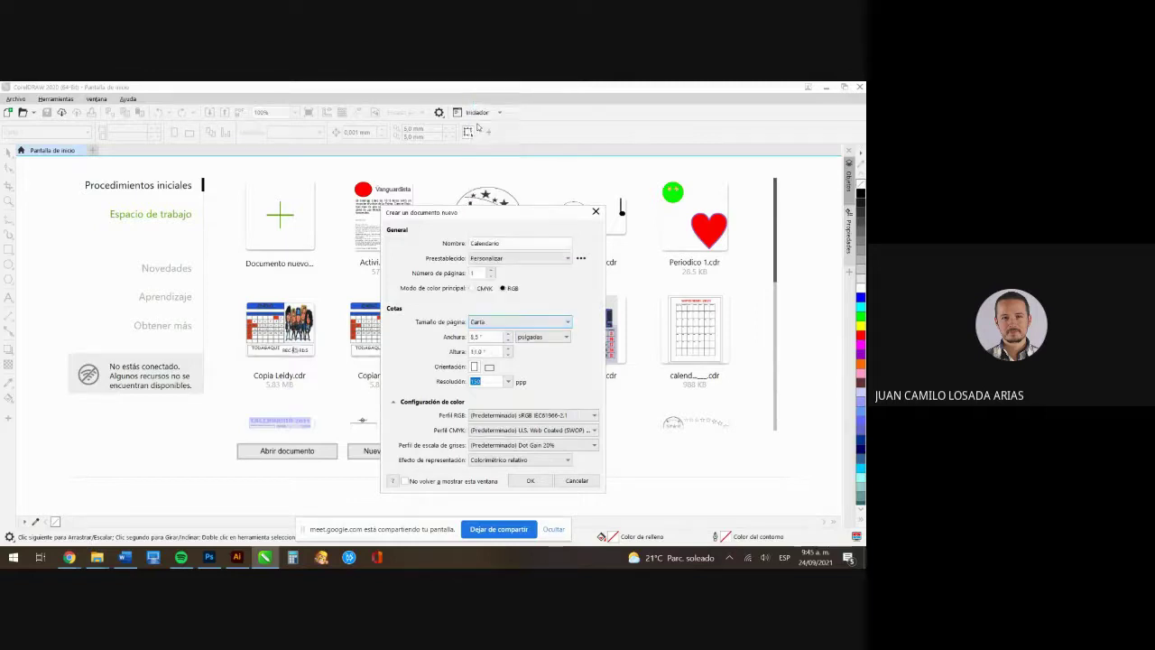
click(549, 337)
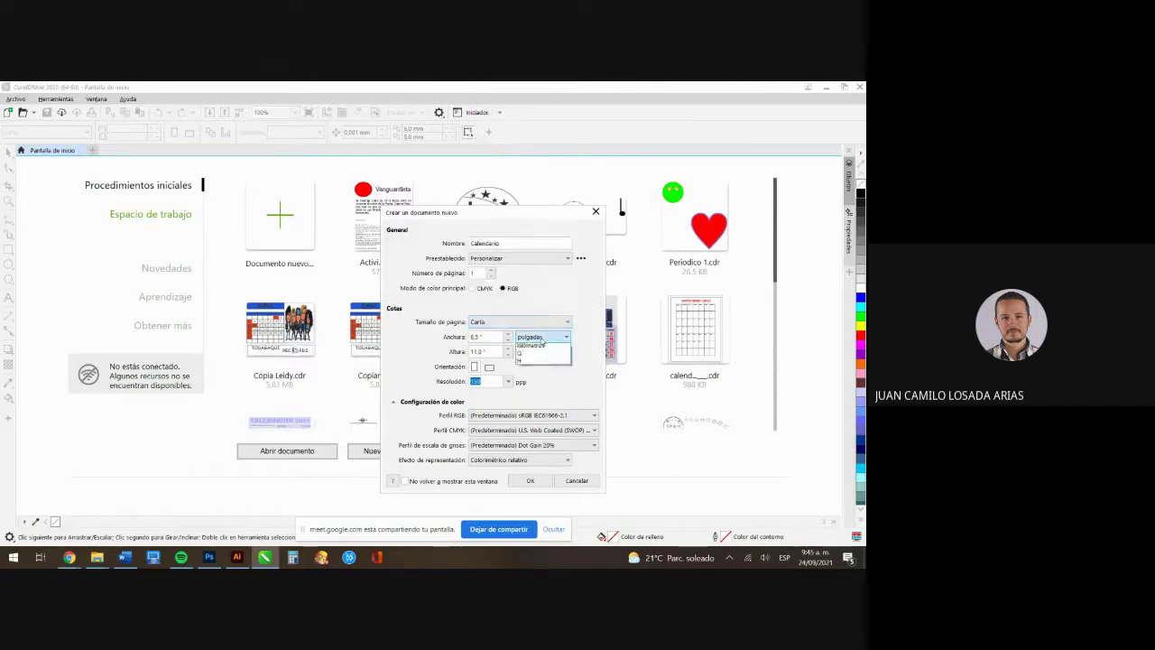
click(533, 425)
click(484, 339)
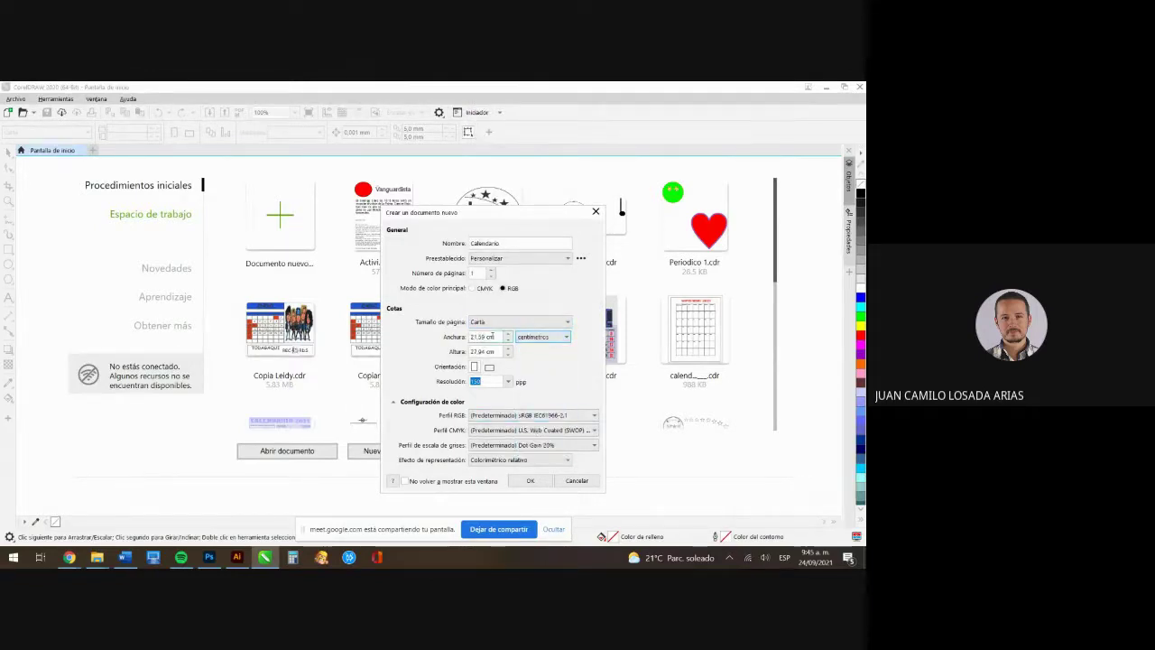
click(484, 351)
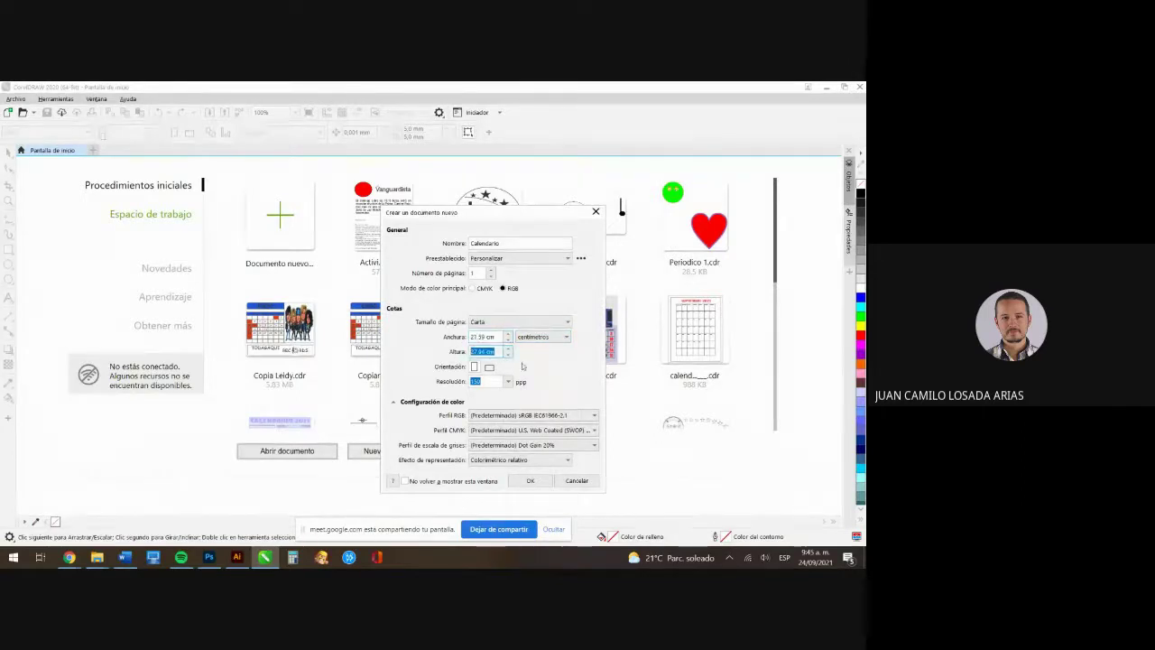
click(489, 366)
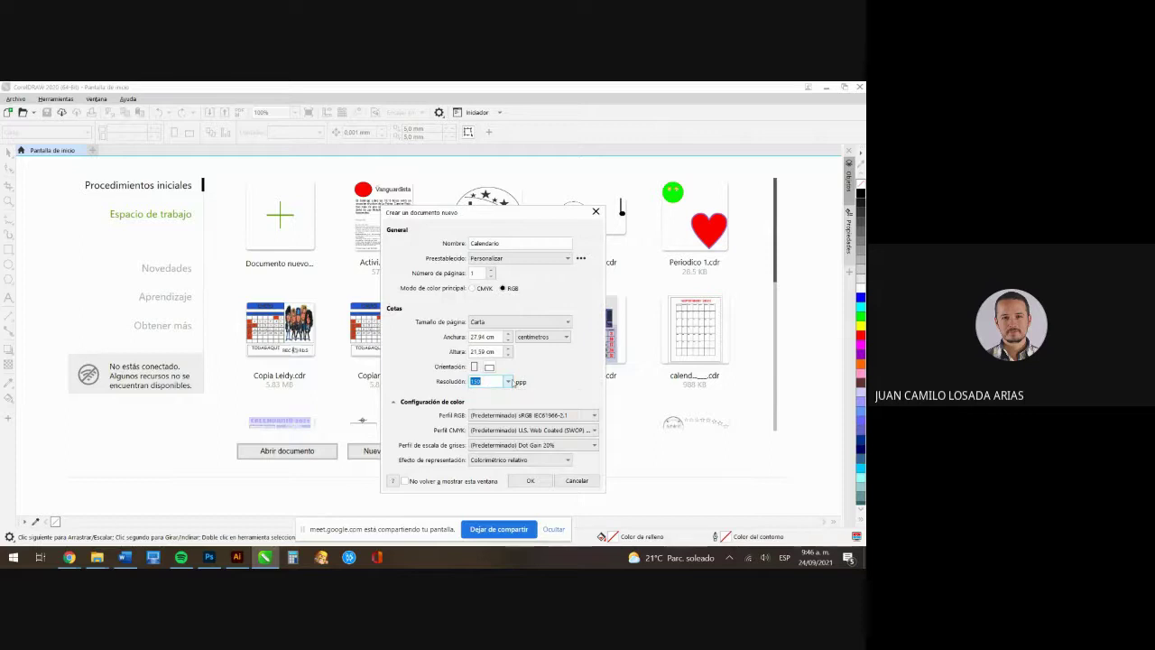
click(531, 480)
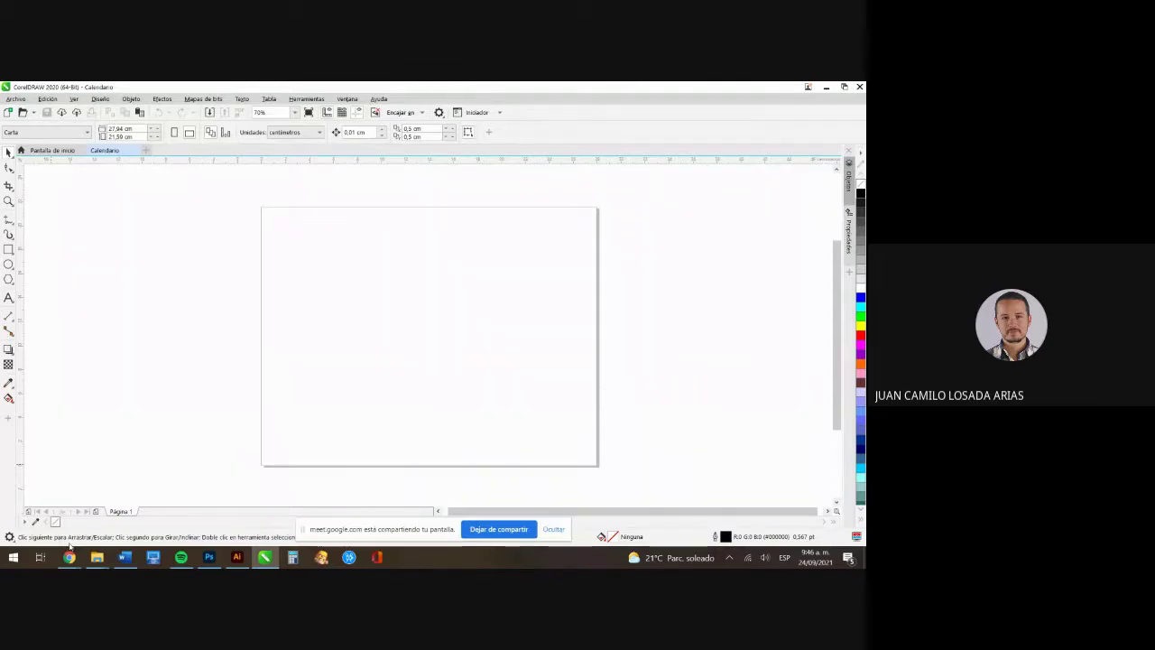
Switch to MaterialRAP2.pdf in the browser and review the page setup requirements and sample calendar layout on page 5
mouse_move(68, 556)
click(59, 497)
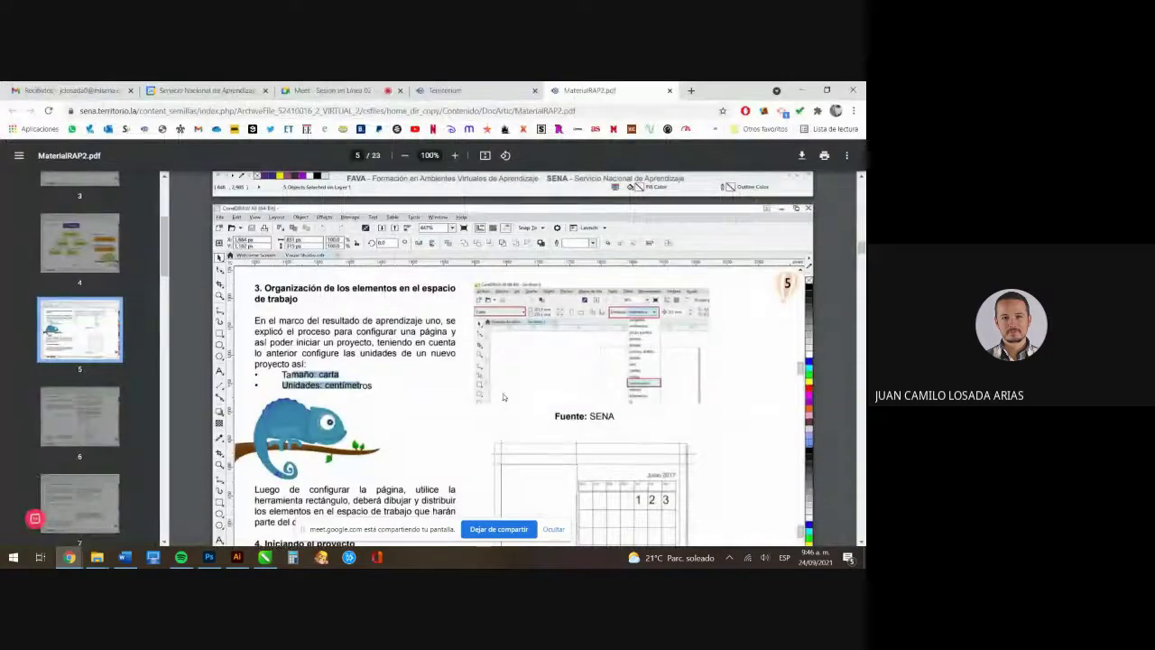
scroll(503, 403, down, 3)
drag(267, 378, 391, 389)
scroll(390, 389, down, 2)
scroll(503, 249, up, 1)
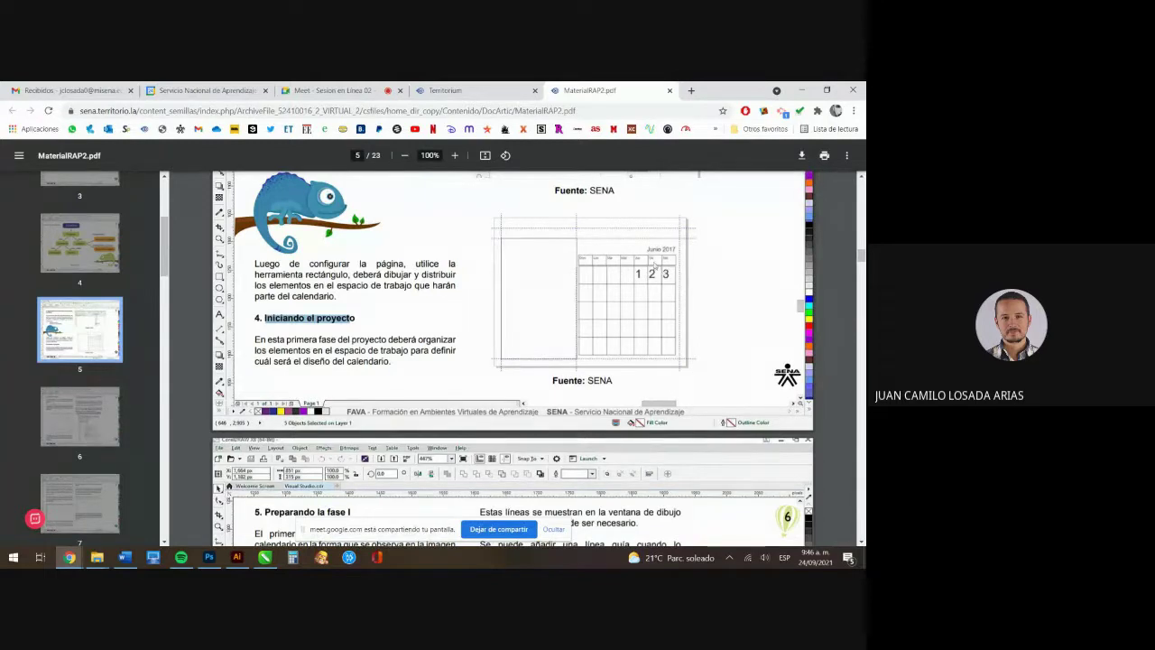
Back in CorelDRAW, draw a rectangle about 28 by 8.6 cm across the top of the page and fill it light grey
click(265, 557)
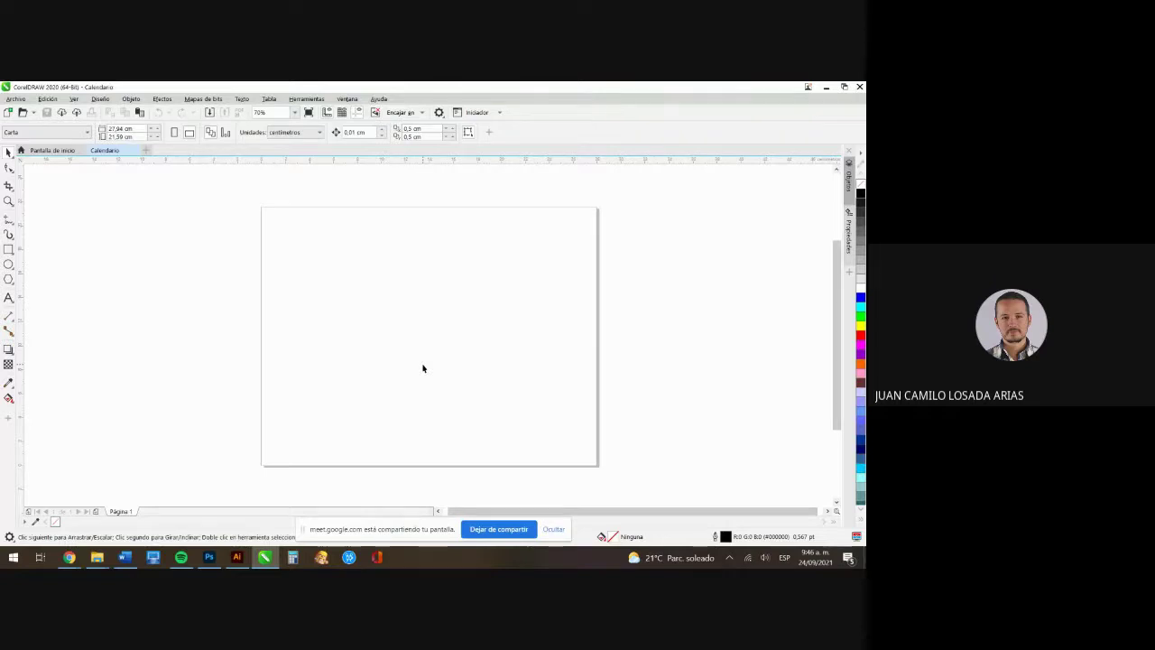
click(9, 250)
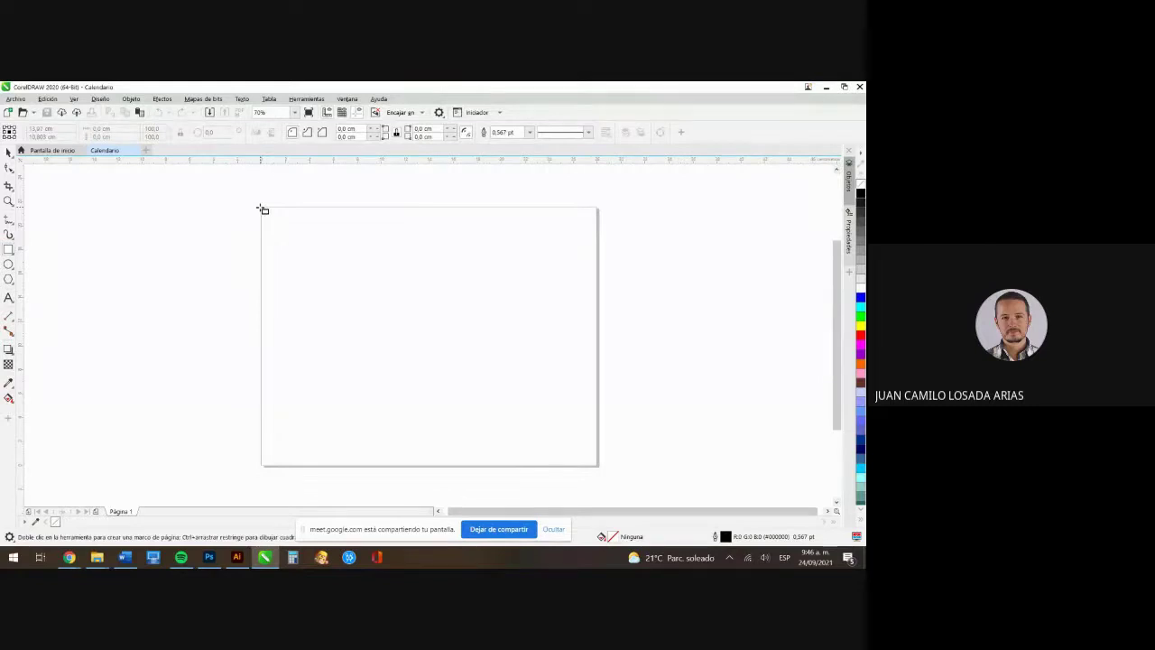
drag(262, 209, 600, 313)
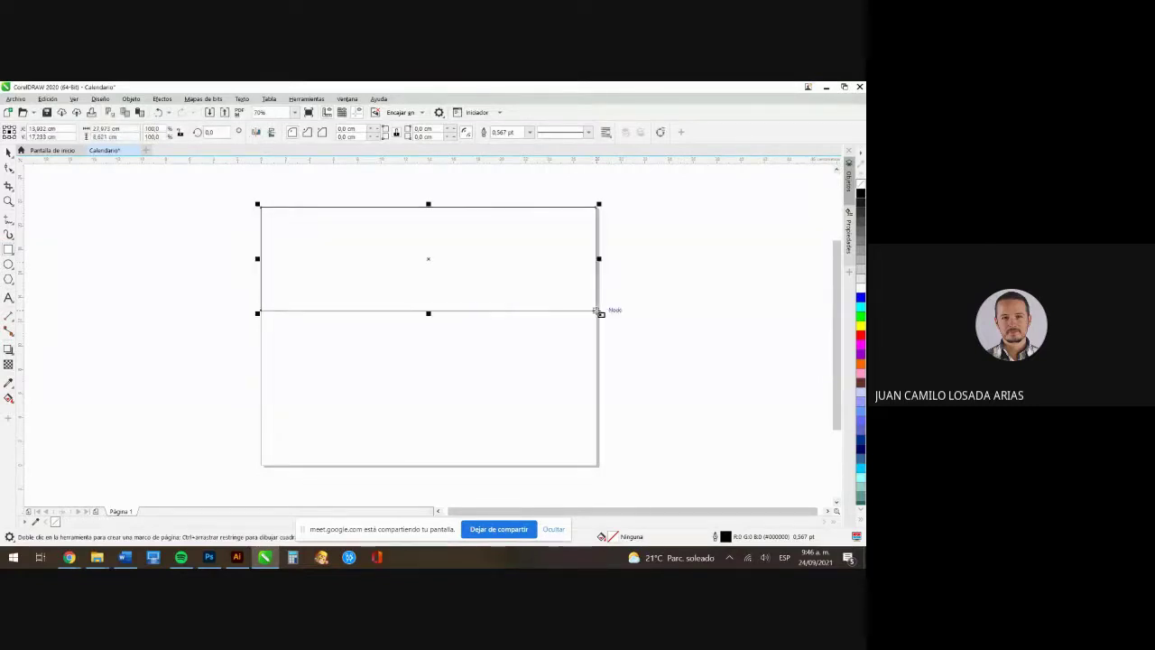
click(860, 272)
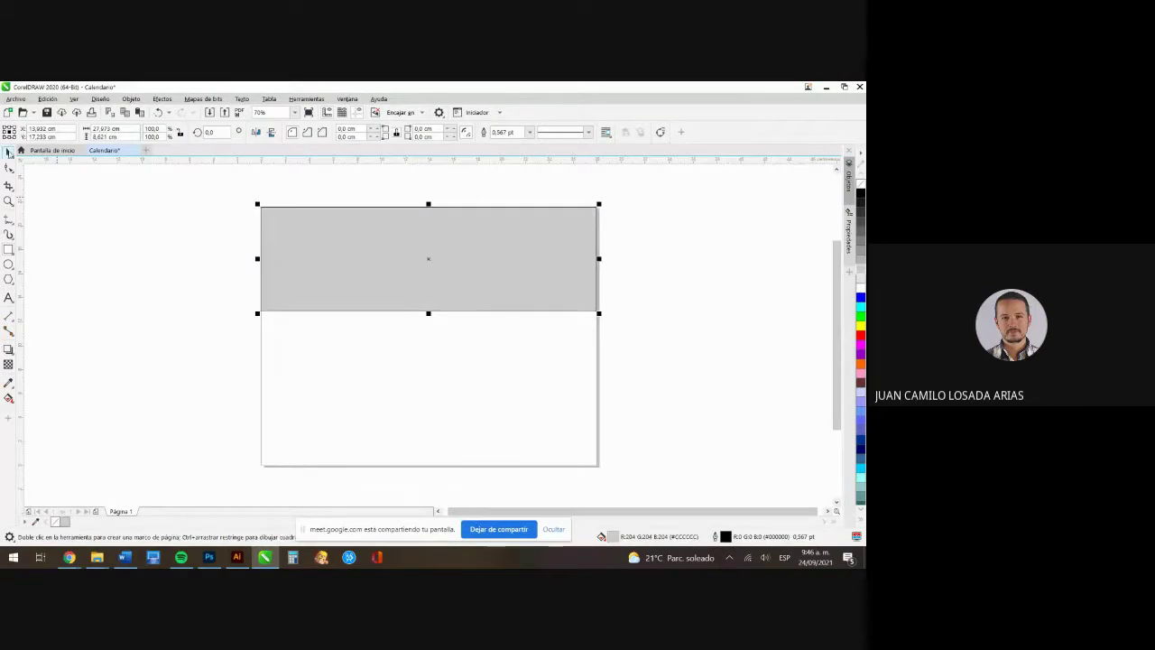
click(279, 358)
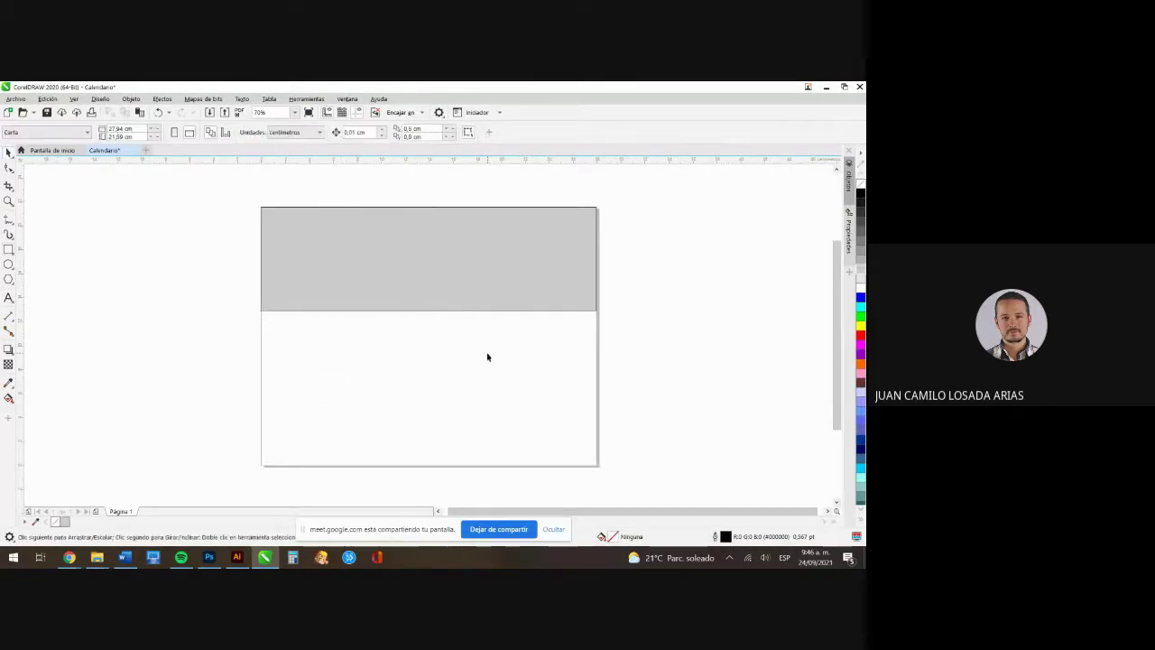
Shorten the grey rectangle from its lower edge to a height of about 5.5 cm
click(534, 286)
drag(427, 311, 433, 273)
click(532, 418)
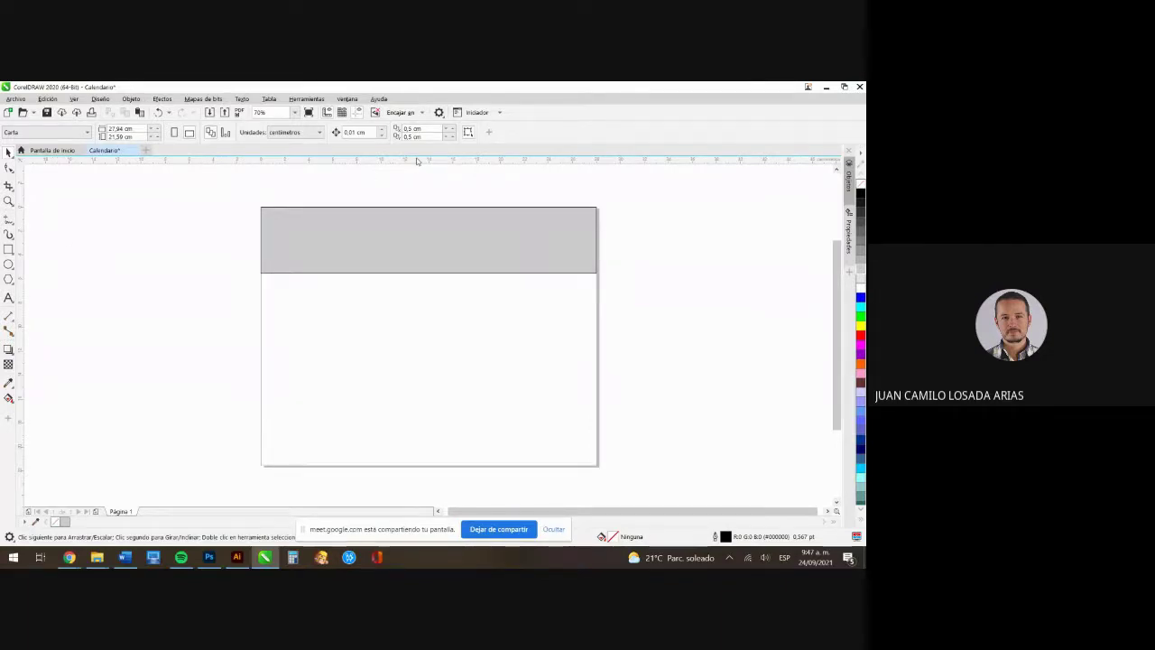
Place guidelines along all four page edges and along the lower edge of the grey rectangle
drag(417, 161, 415, 210)
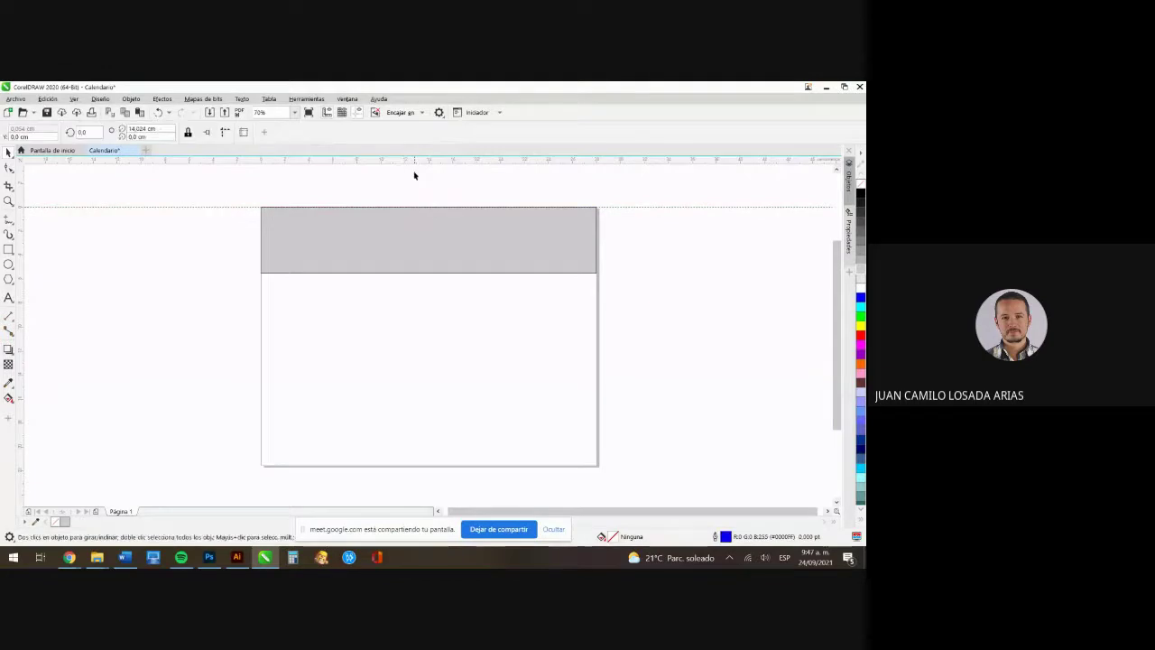
drag(420, 275, 420, 273)
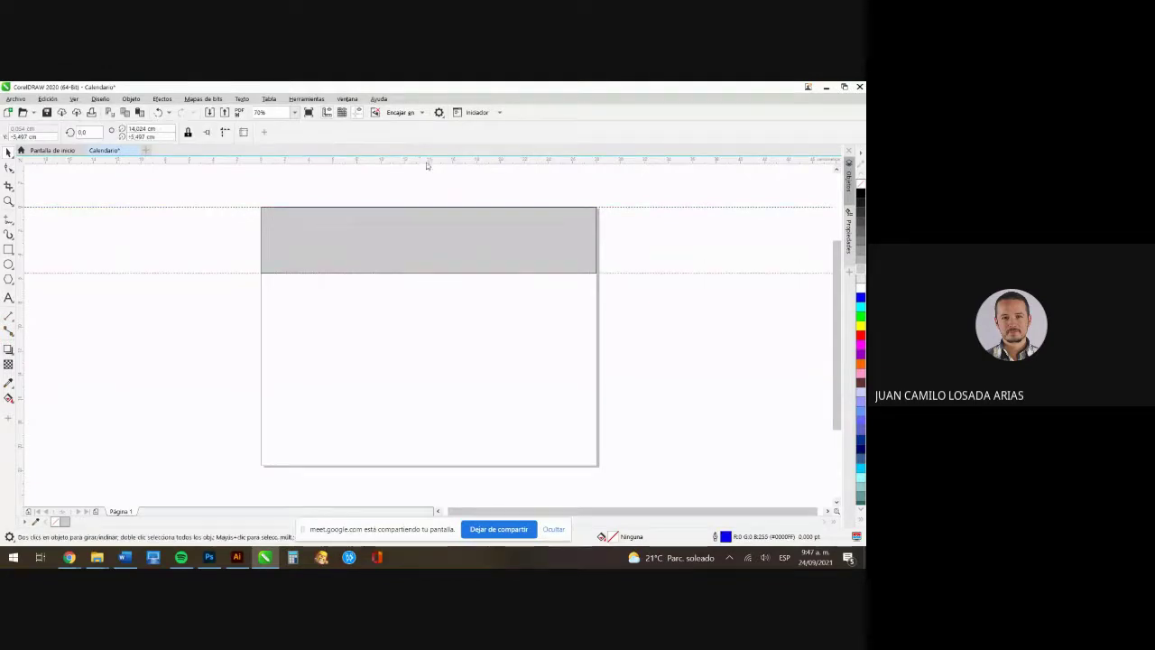
drag(430, 159, 431, 465)
drag(18, 280, 596, 239)
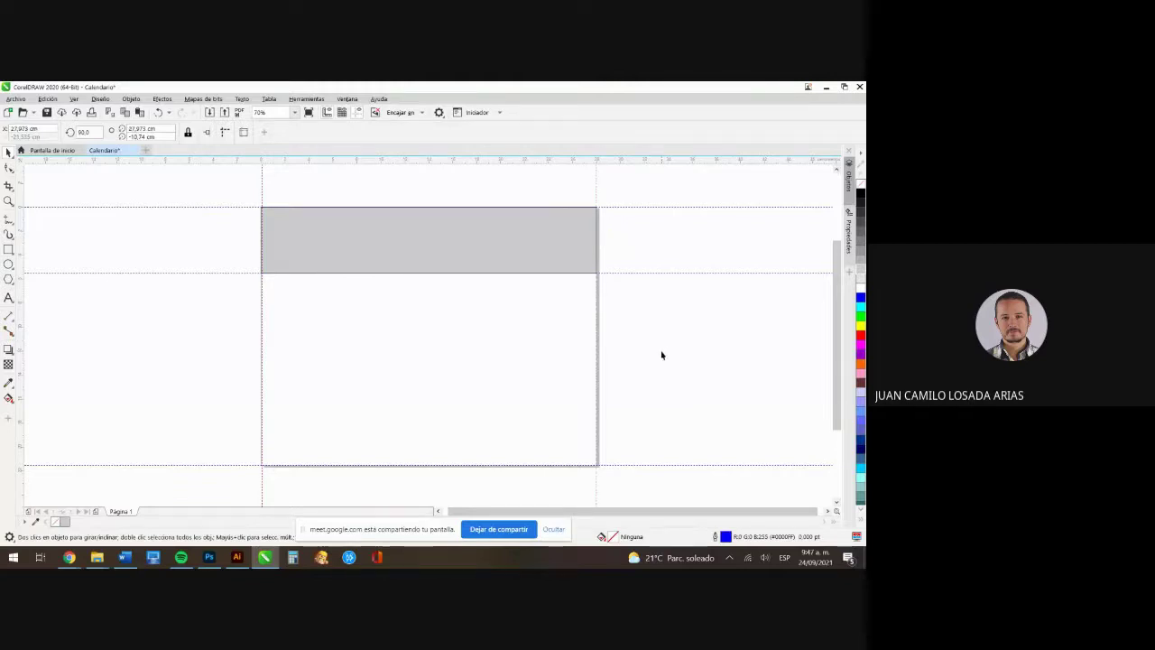
Add five vertical guidelines between the page's side edges, the last four at about 10.2, 15.3, 20.3 and 23.9 cm
drag(20, 221, 321, 240)
drag(24, 262, 385, 273)
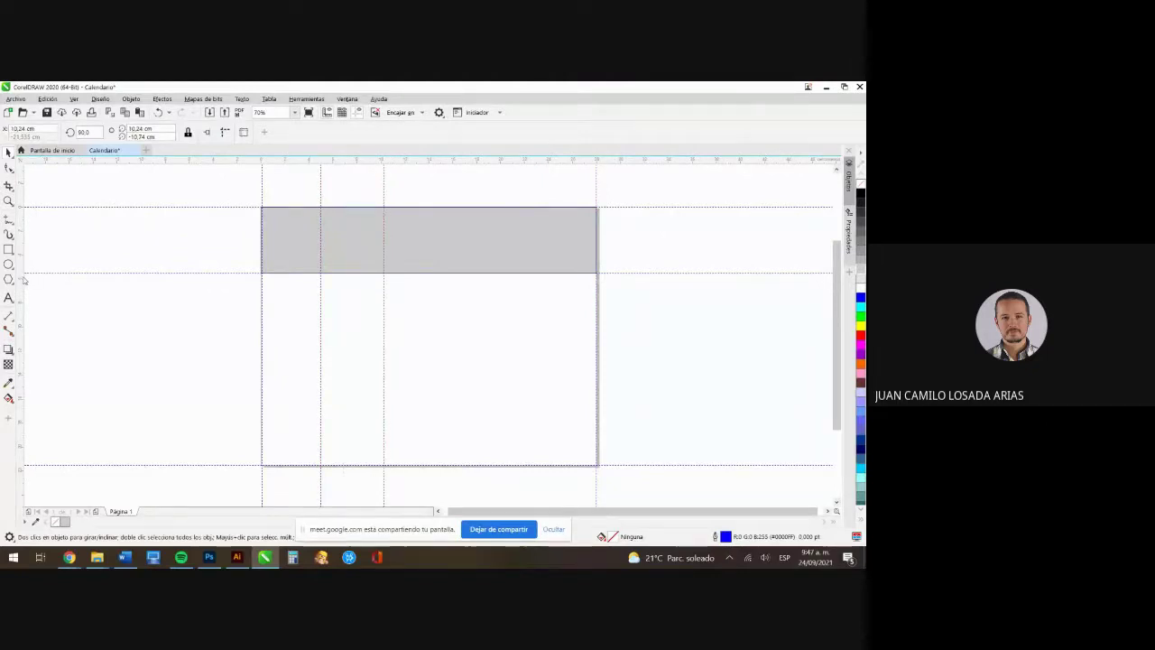
drag(24, 281, 443, 291)
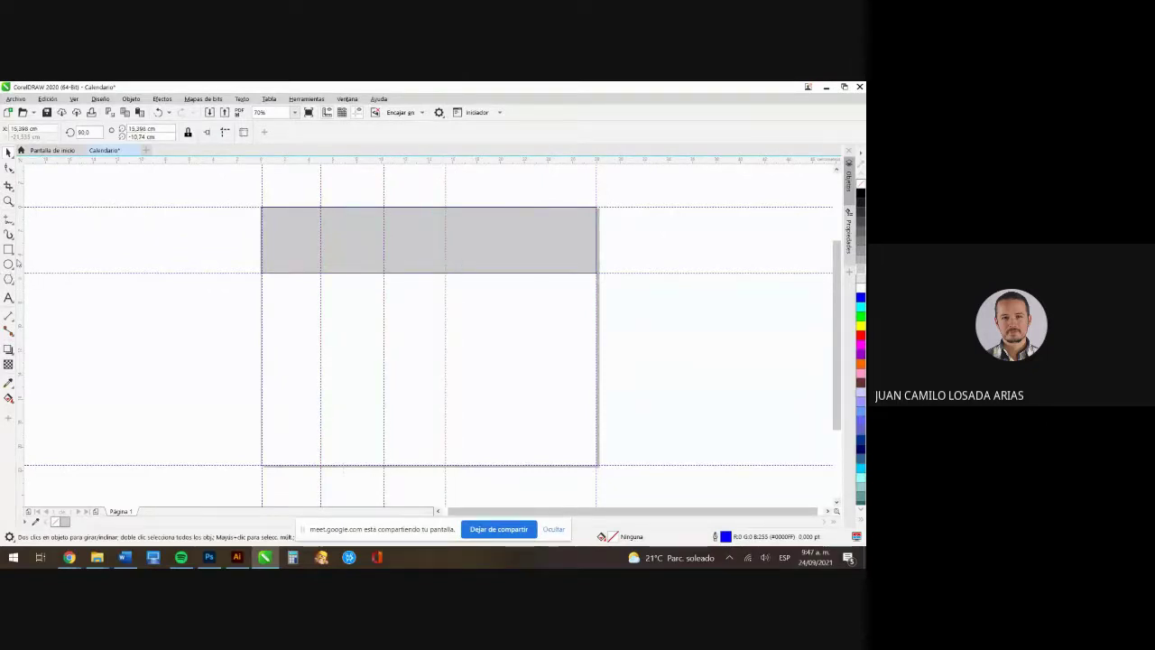
drag(21, 262, 503, 270)
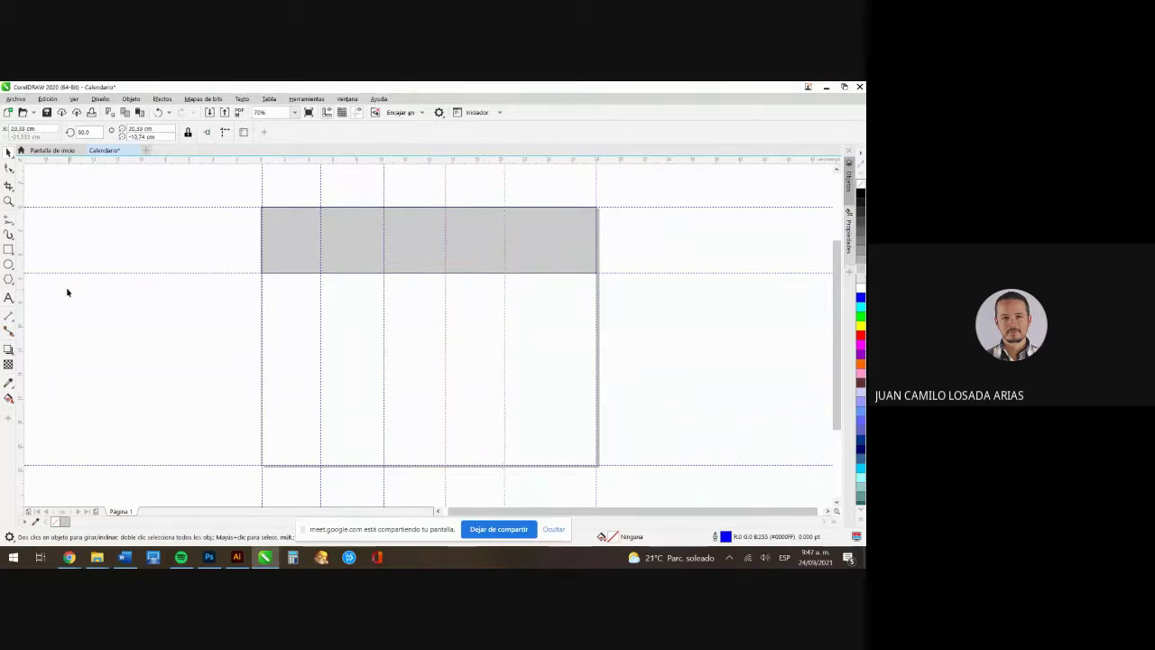
drag(22, 258, 548, 298)
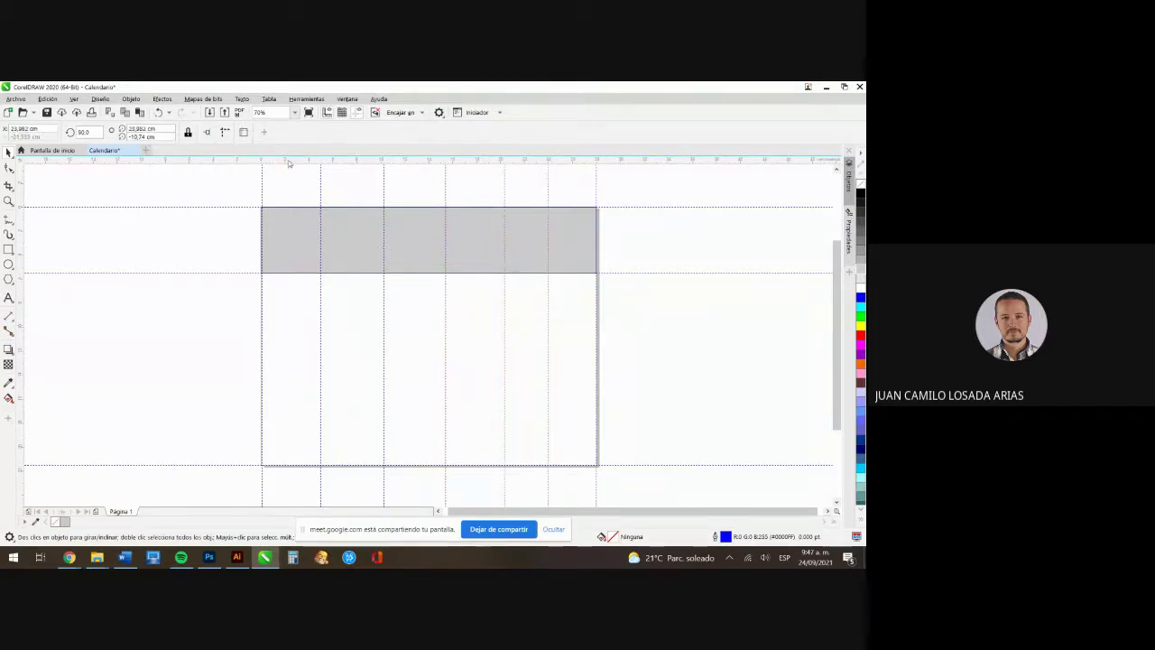
Add four horizontal guidelines between the grey rectangle and the page's lower edge, and delete the guideline along the page's upper edge
drag(291, 161, 320, 344)
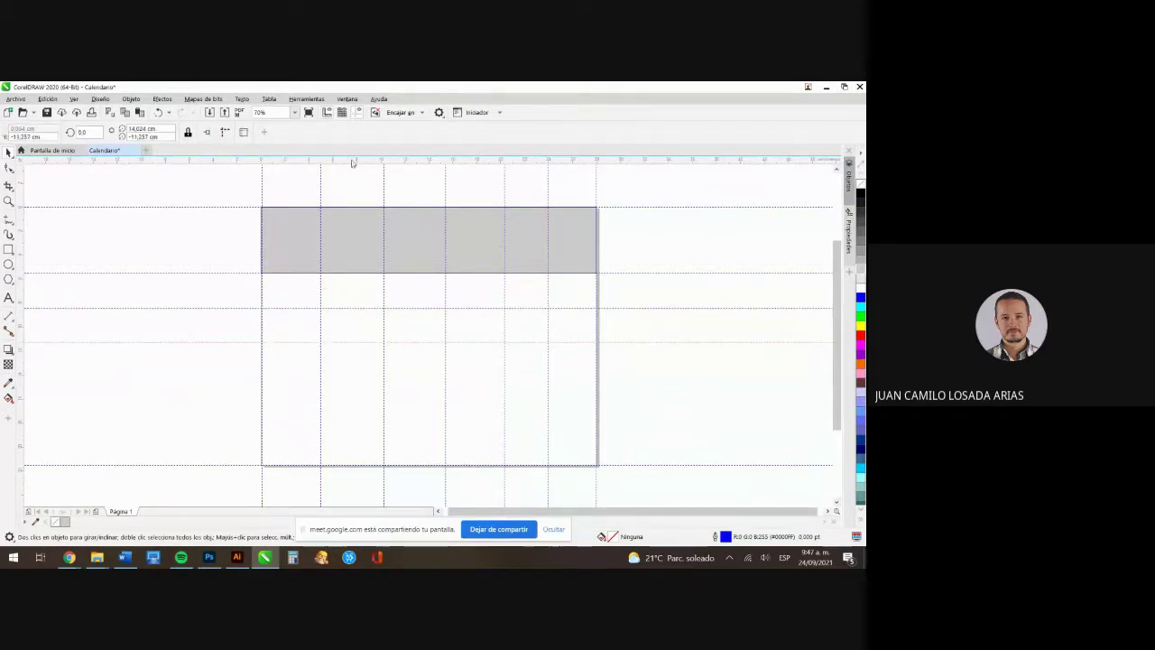
drag(353, 163, 336, 420)
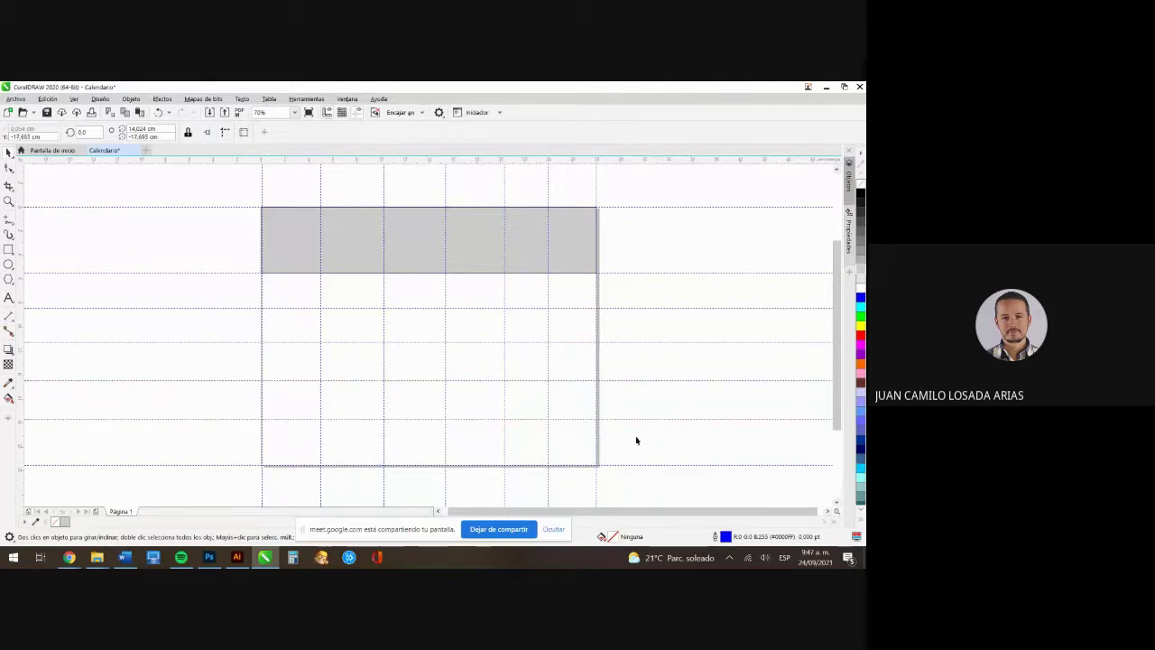
click(641, 232)
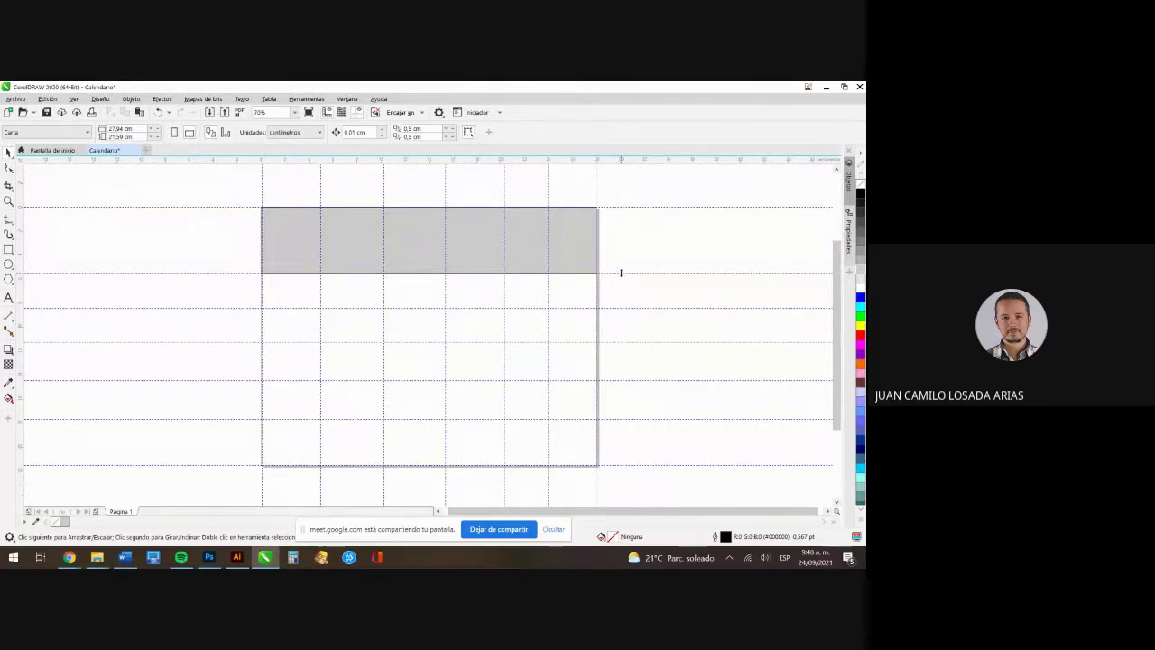
click(623, 207)
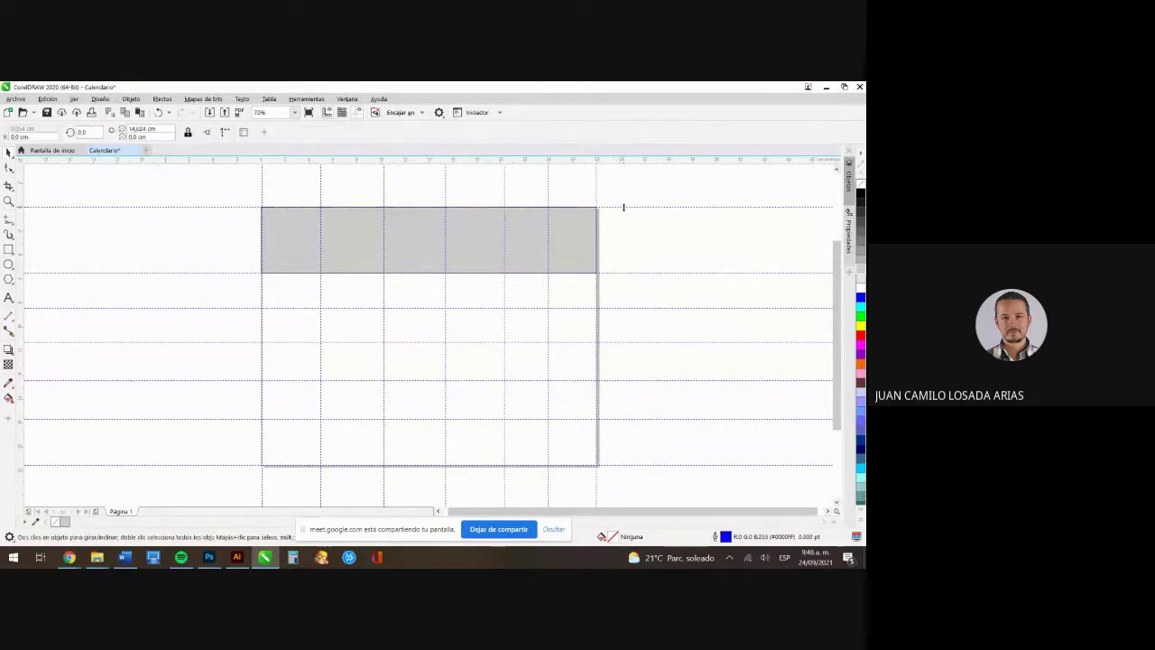
key(Delete)
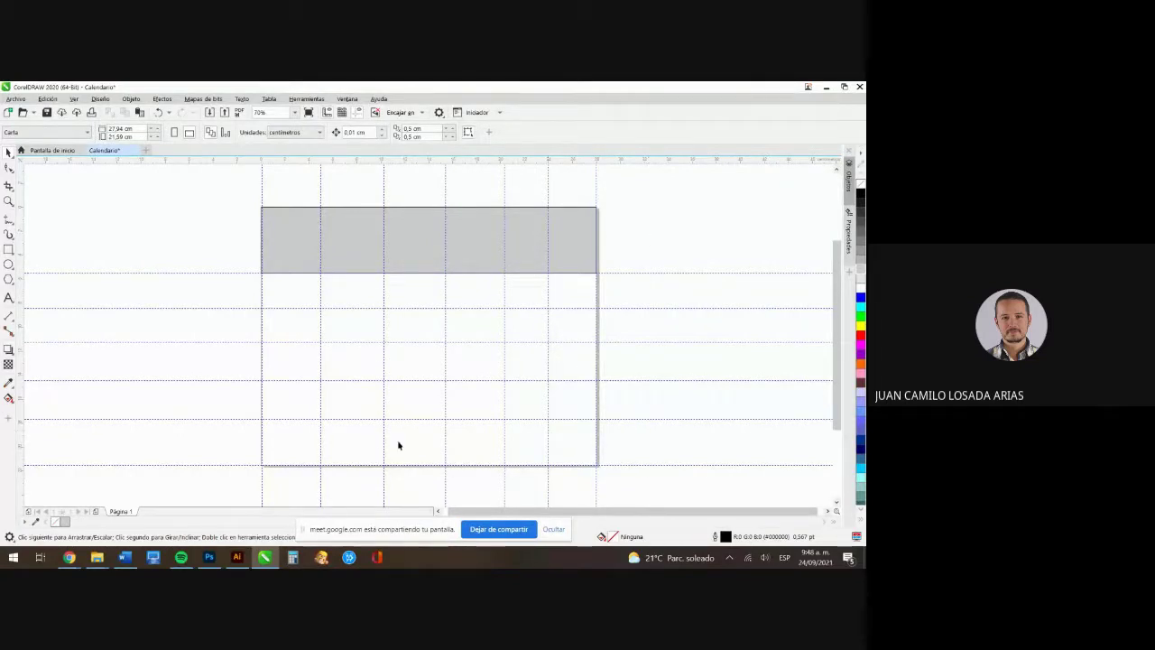
Switch to MaterialRAP2.pdf in the browser and read pages 5 to 9 on guidelines, rectangles, calendar tables and drawing with nodes
mouse_move(68, 557)
click(185, 475)
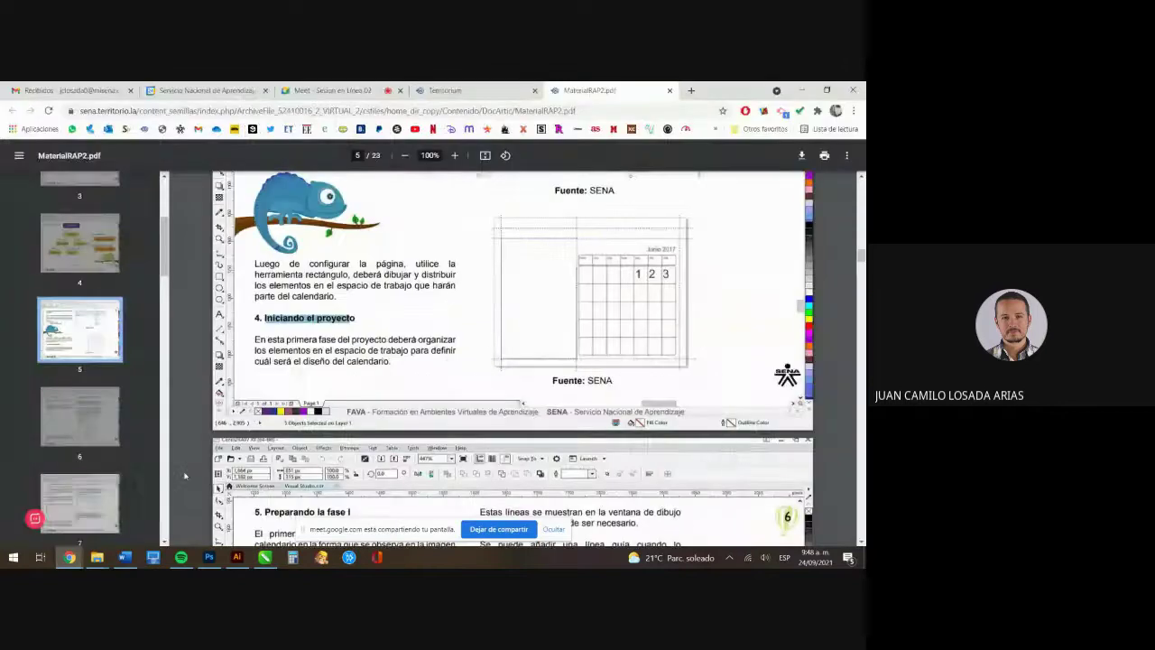
scroll(185, 476, down, 6)
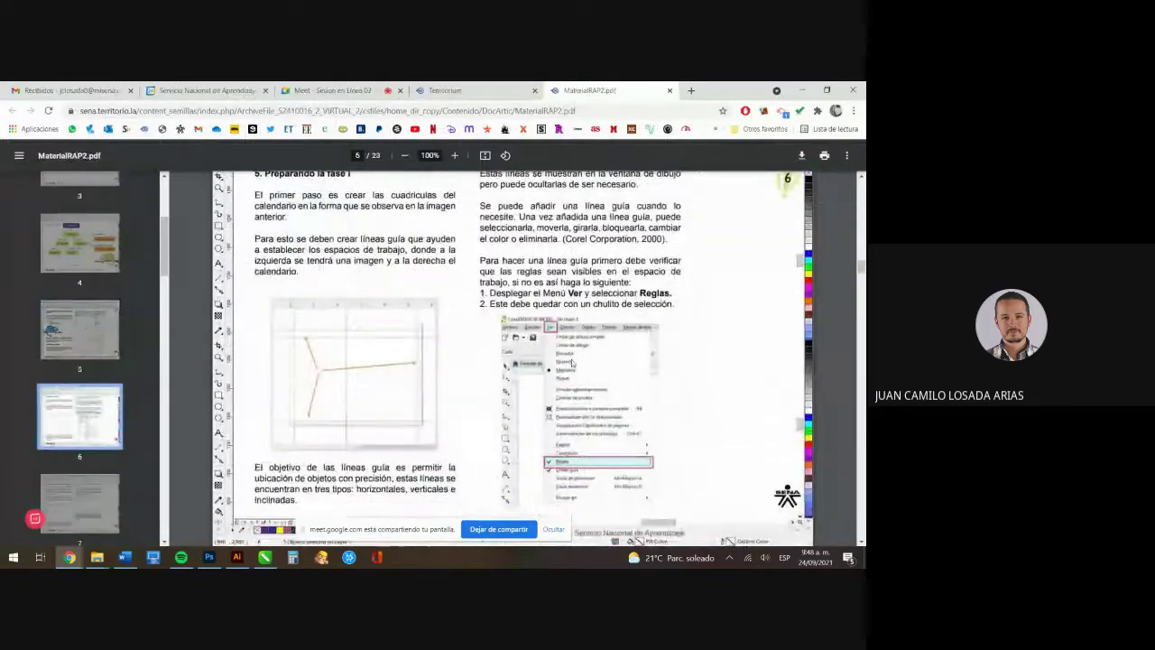
scroll(571, 363, down, 10)
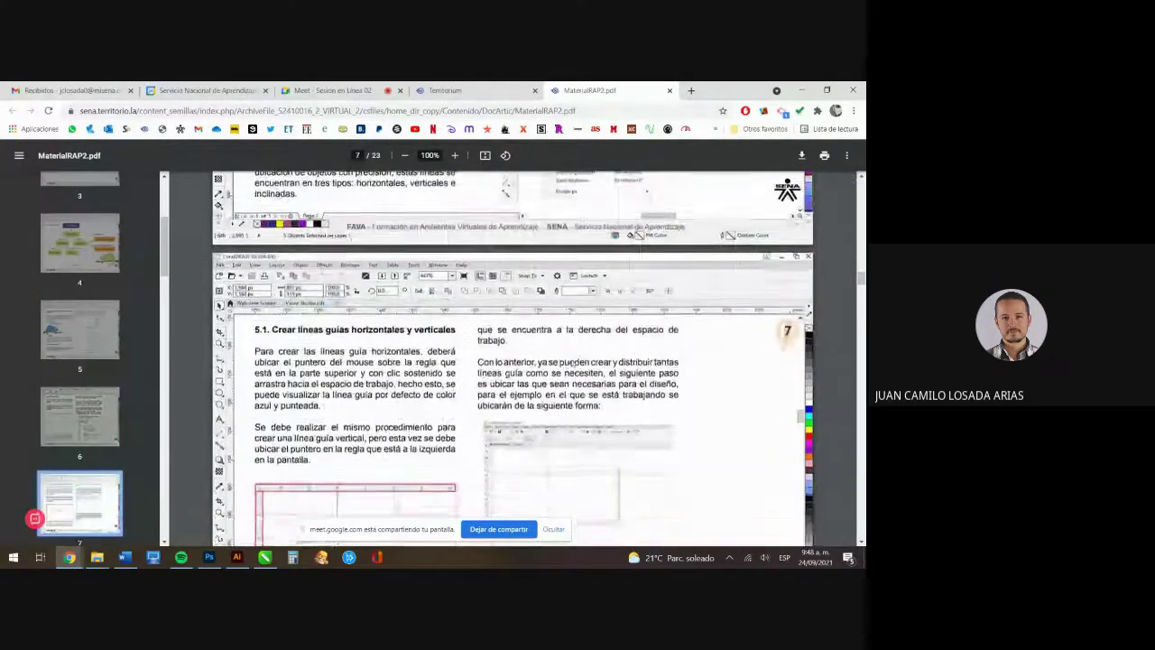
scroll(572, 363, down, 3)
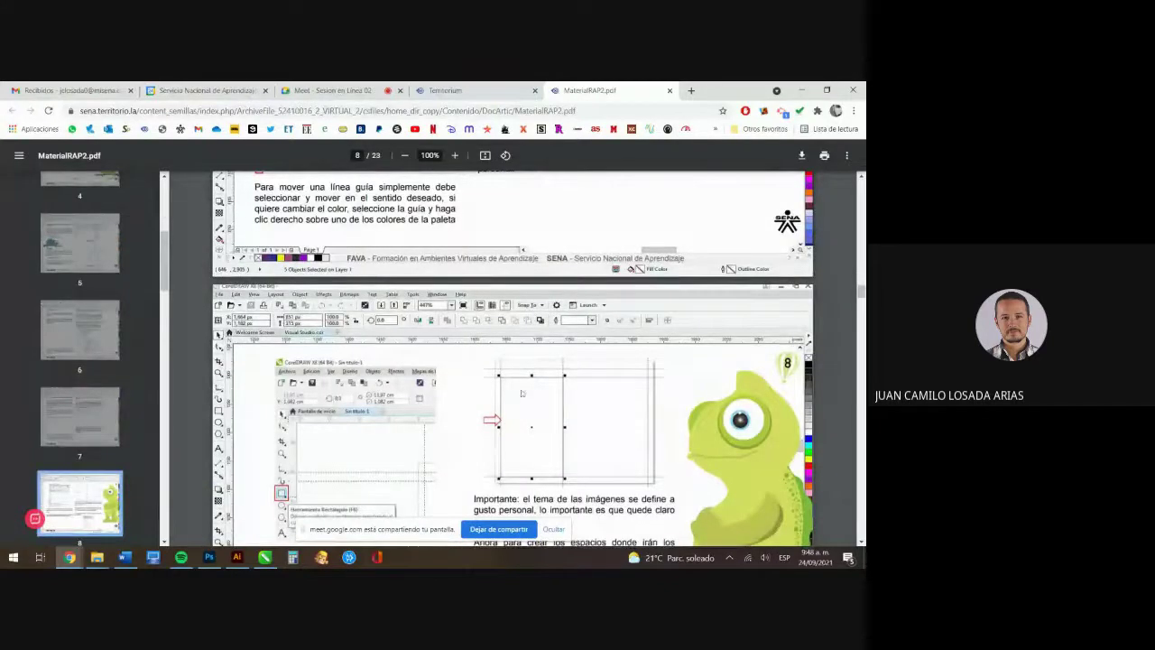
scroll(429, 356, down, 9)
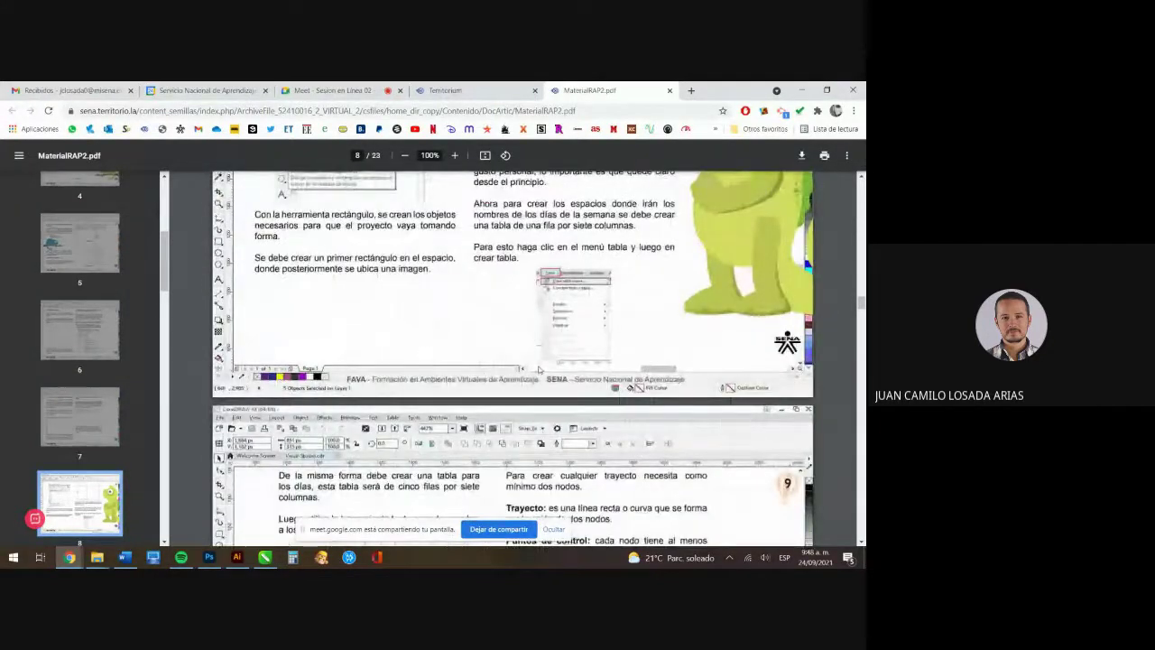
scroll(541, 333, down, 6)
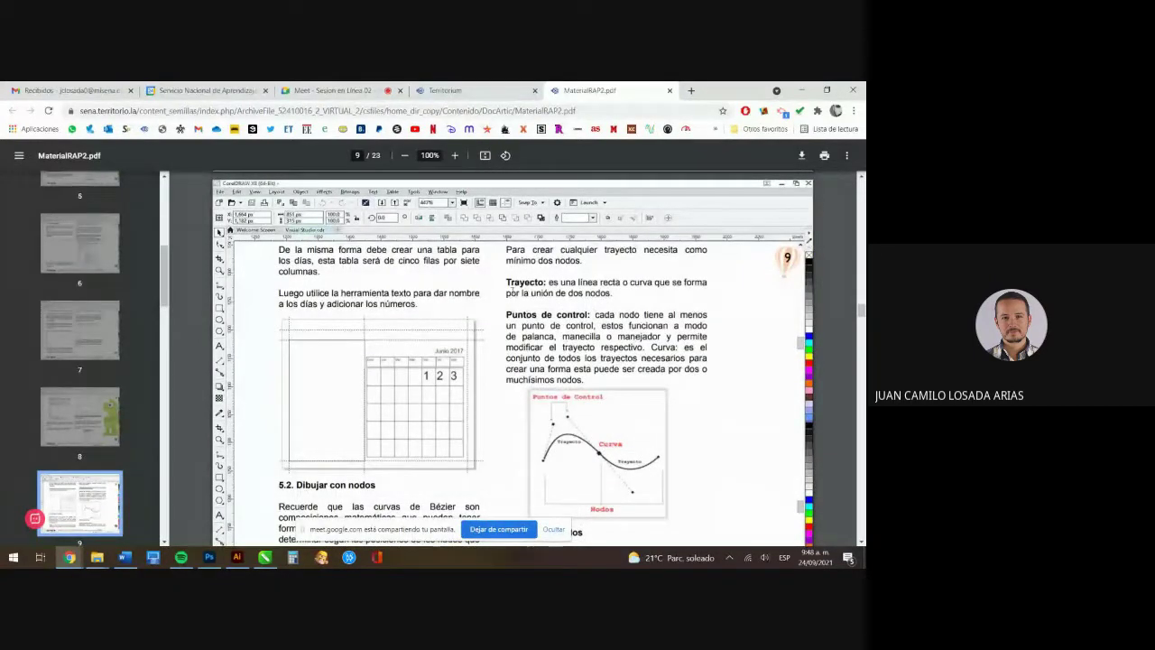
drag(509, 285, 619, 369)
scroll(493, 379, down, 5)
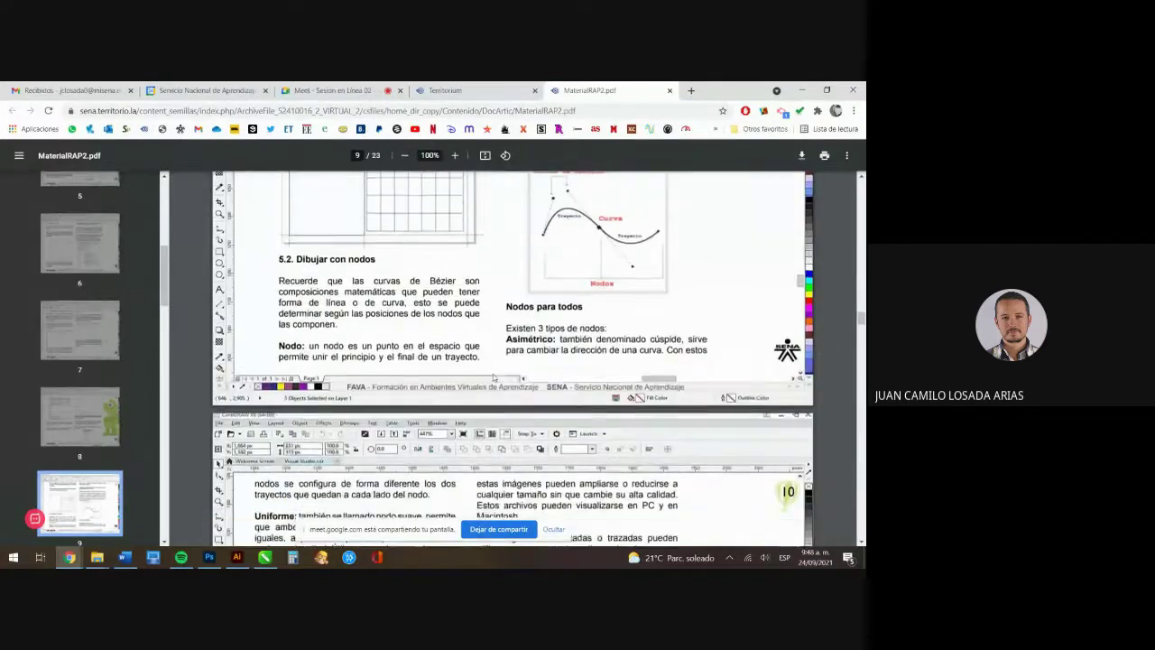
Read pages 10 and 11 of MaterialRAP2.pdf on node types, vectorizing, the logo exercise, and importing and locking the image
scroll(493, 378, down, 10)
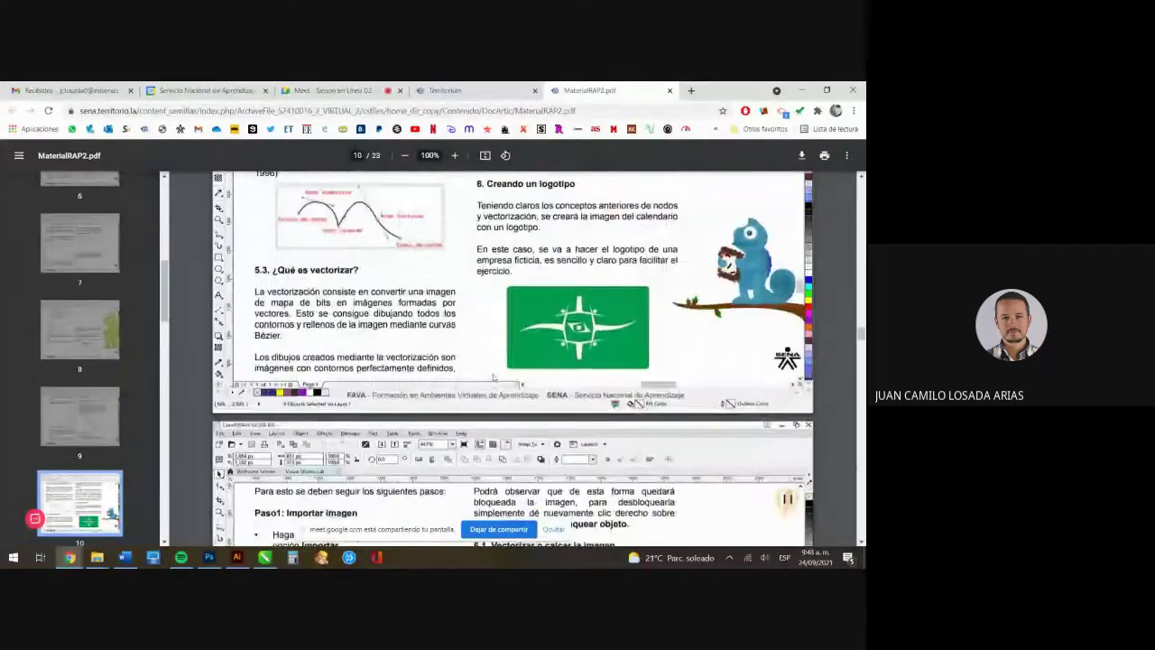
scroll(494, 378, up, 1)
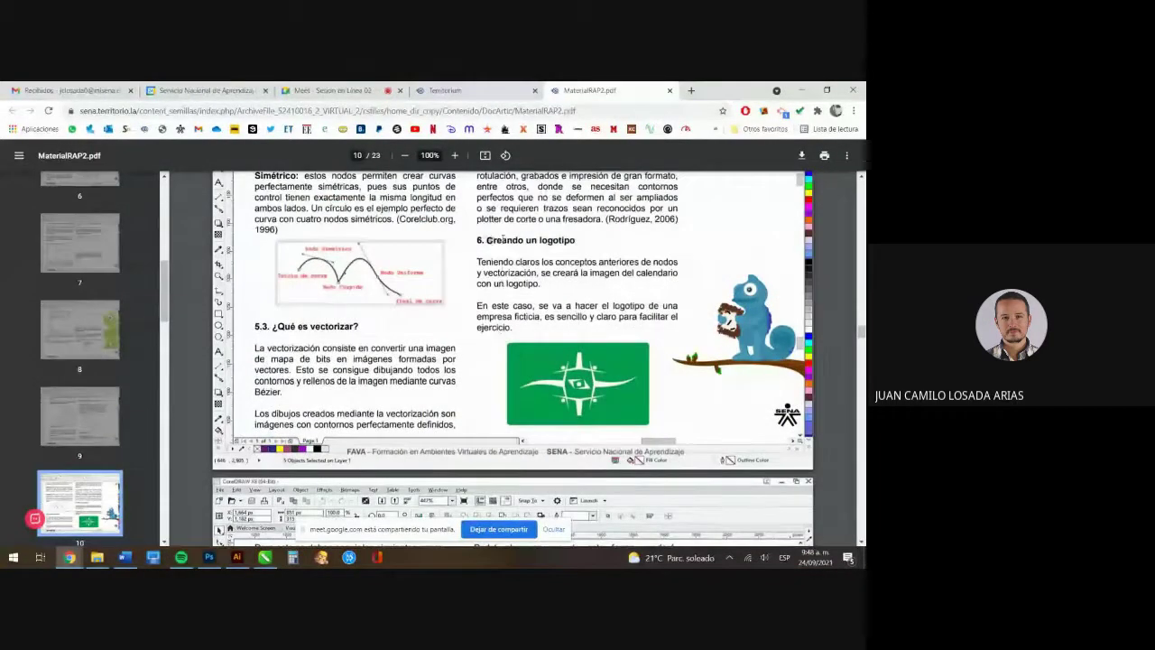
drag(485, 240, 619, 327)
click(619, 327)
scroll(619, 321, down, 1)
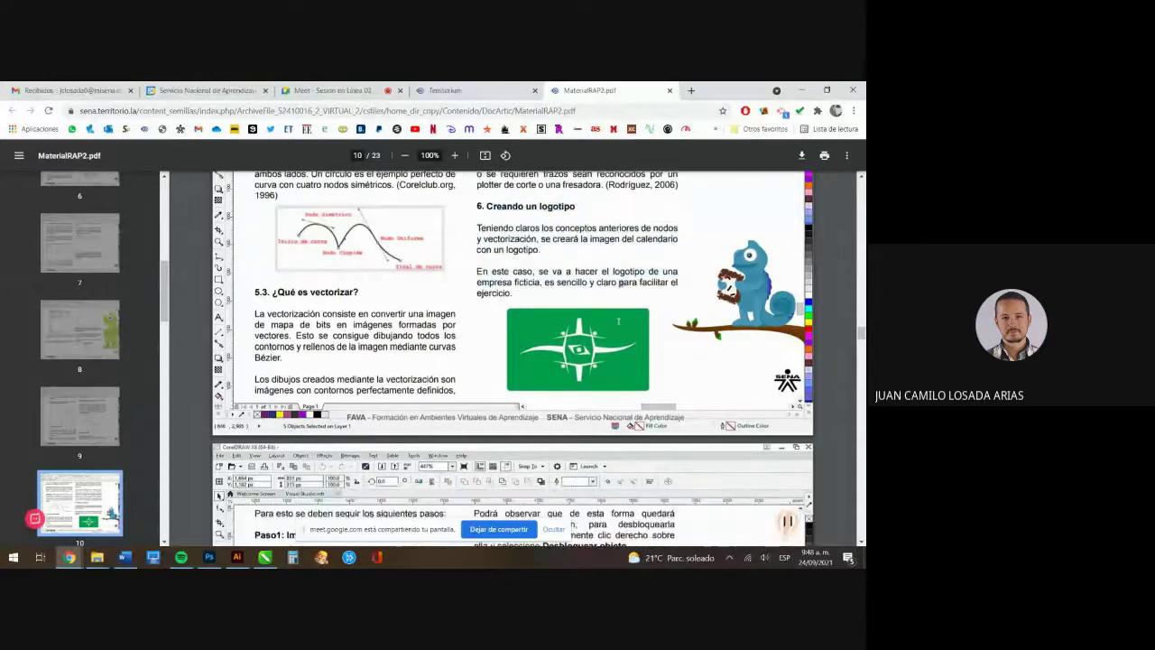
scroll(505, 379, up, 1)
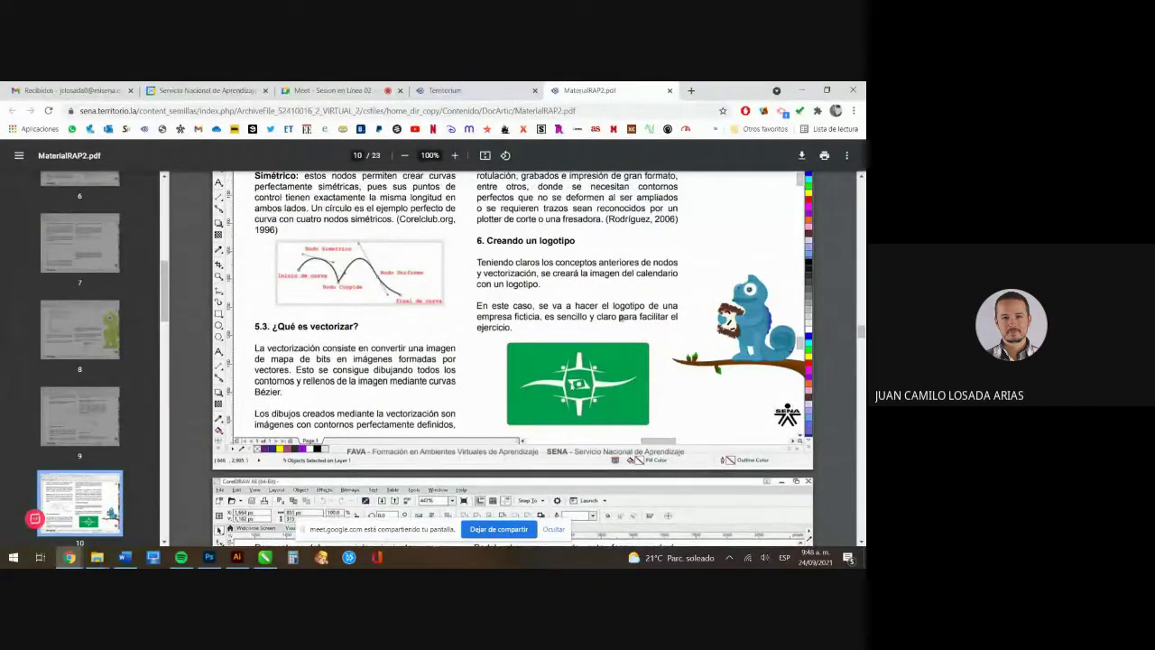
click(265, 558)
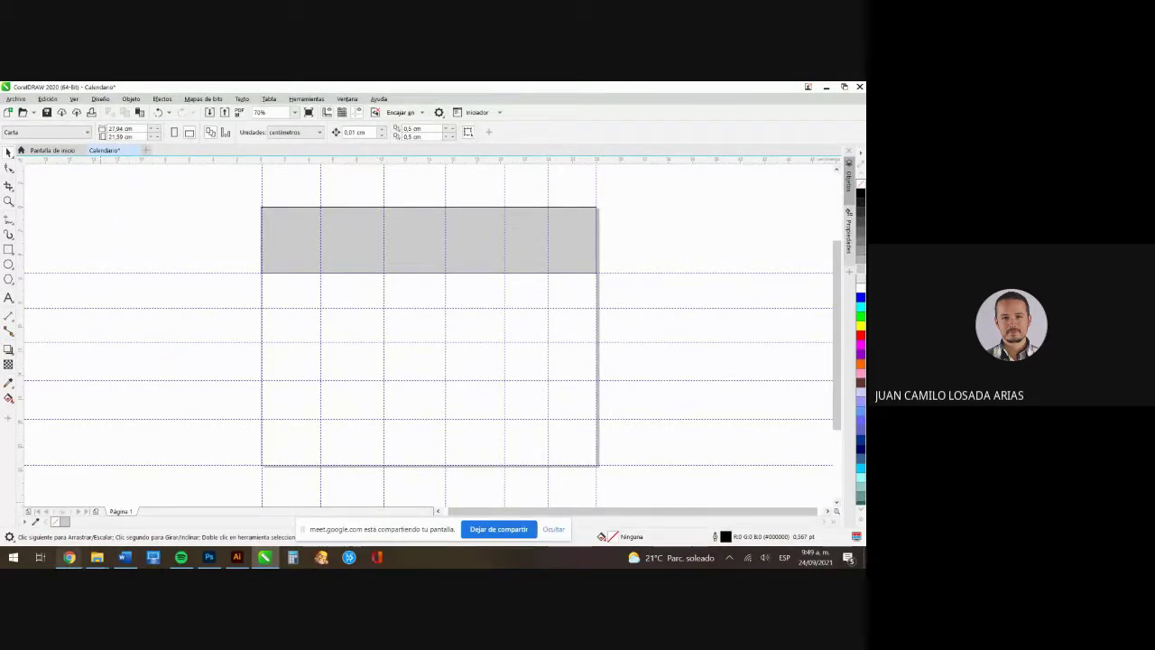
mouse_move(69, 557)
click(61, 510)
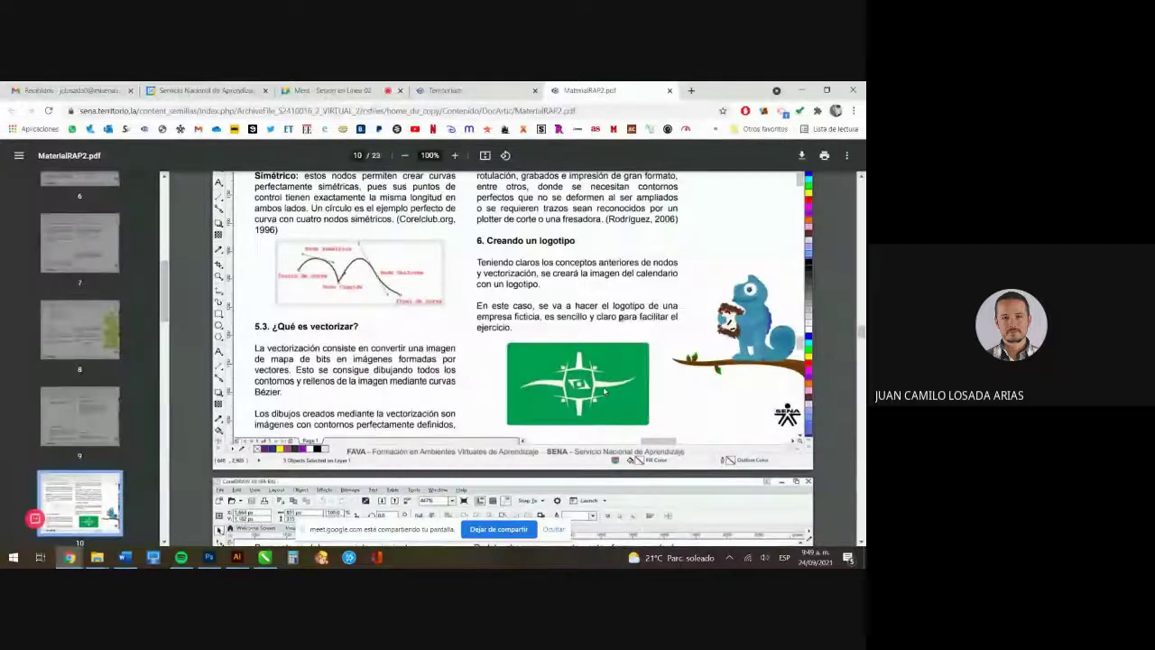
scroll(602, 386, down, 2)
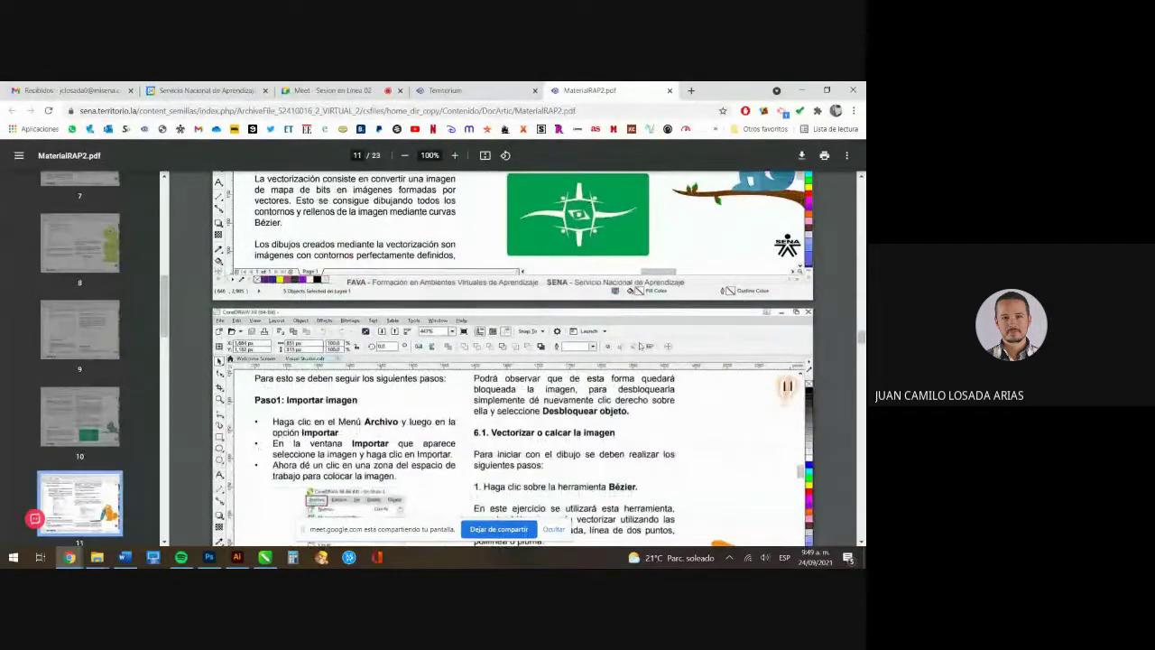
scroll(639, 345, down, 1)
scroll(639, 346, down, 1)
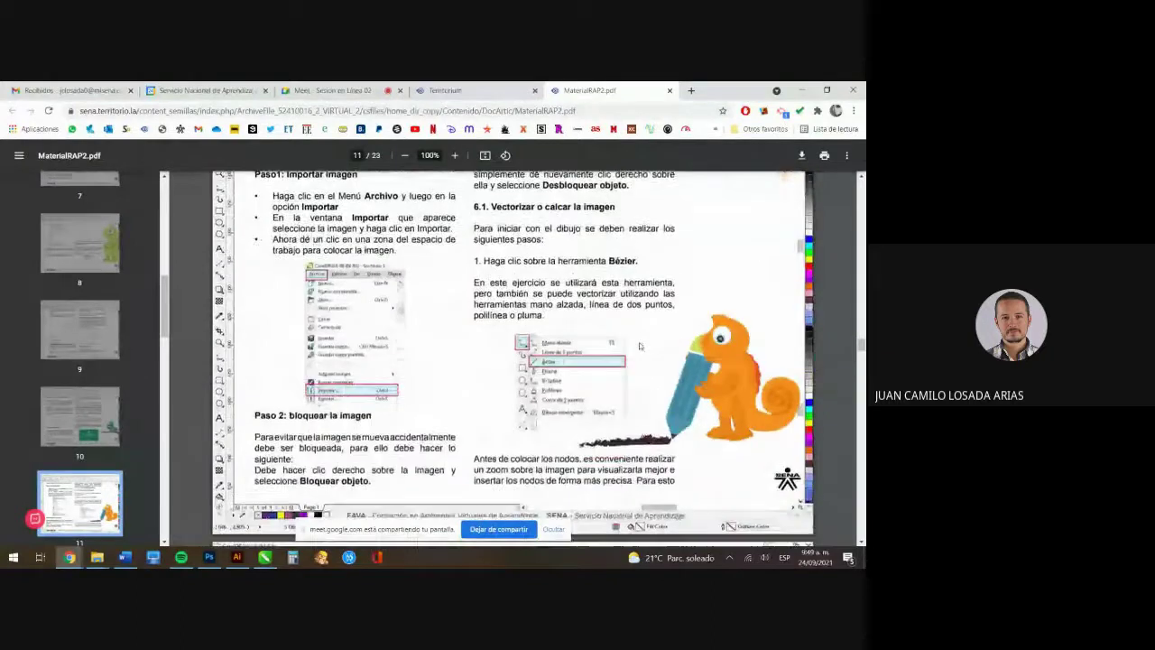
scroll(642, 344, up, 2)
scroll(642, 346, up, 2)
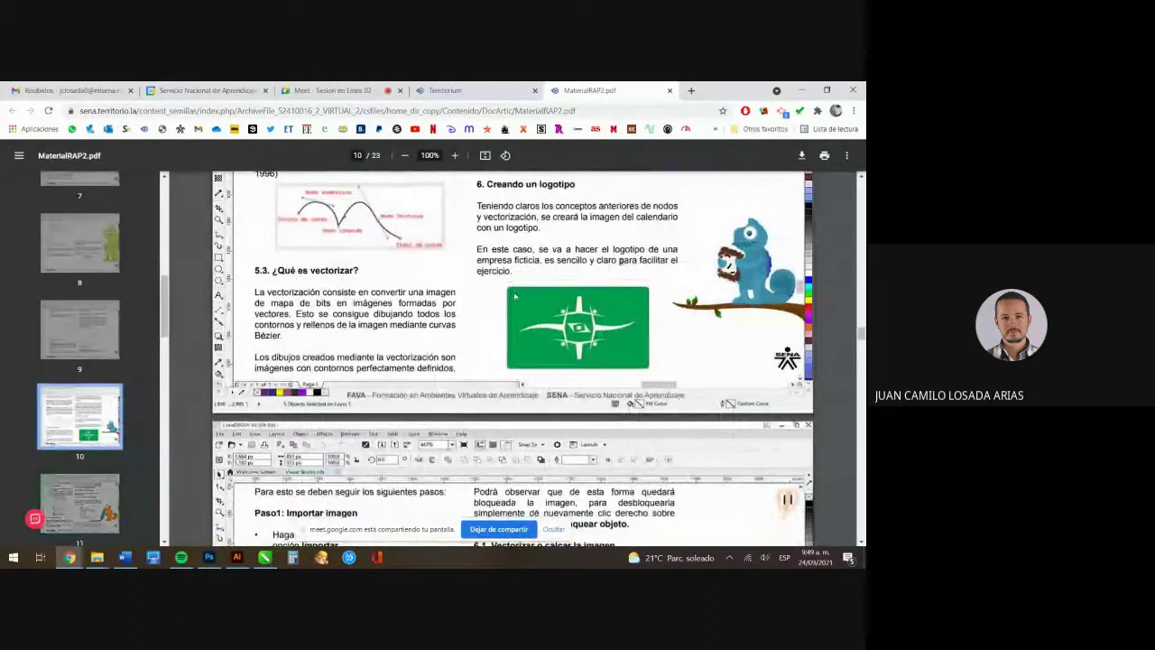
Capture the green logo image on page 10 of the PDF as a screen snippet and copy it
right_click(616, 303)
key(Escape)
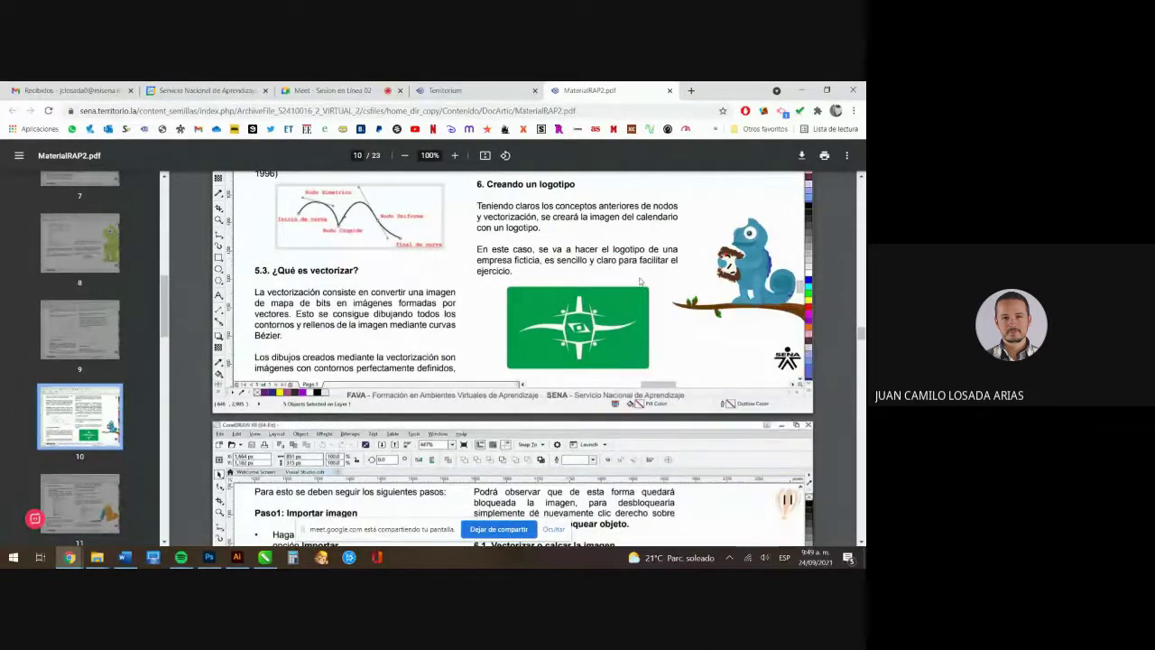
key(Print)
drag(507, 287, 650, 368)
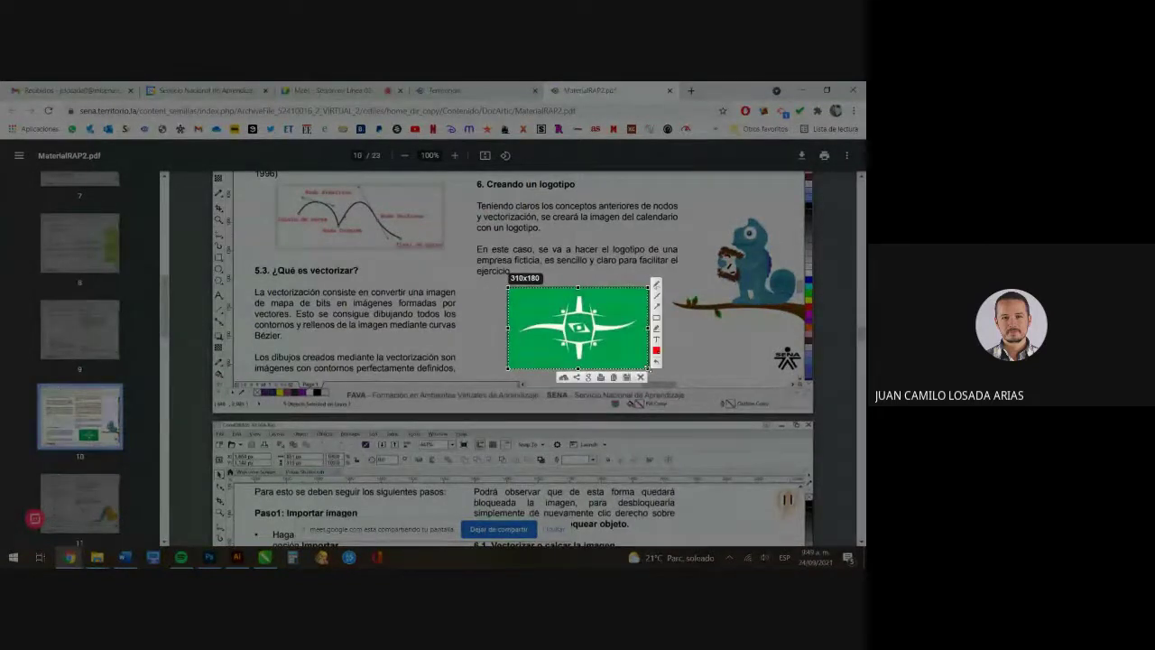
key(ctrl+c)
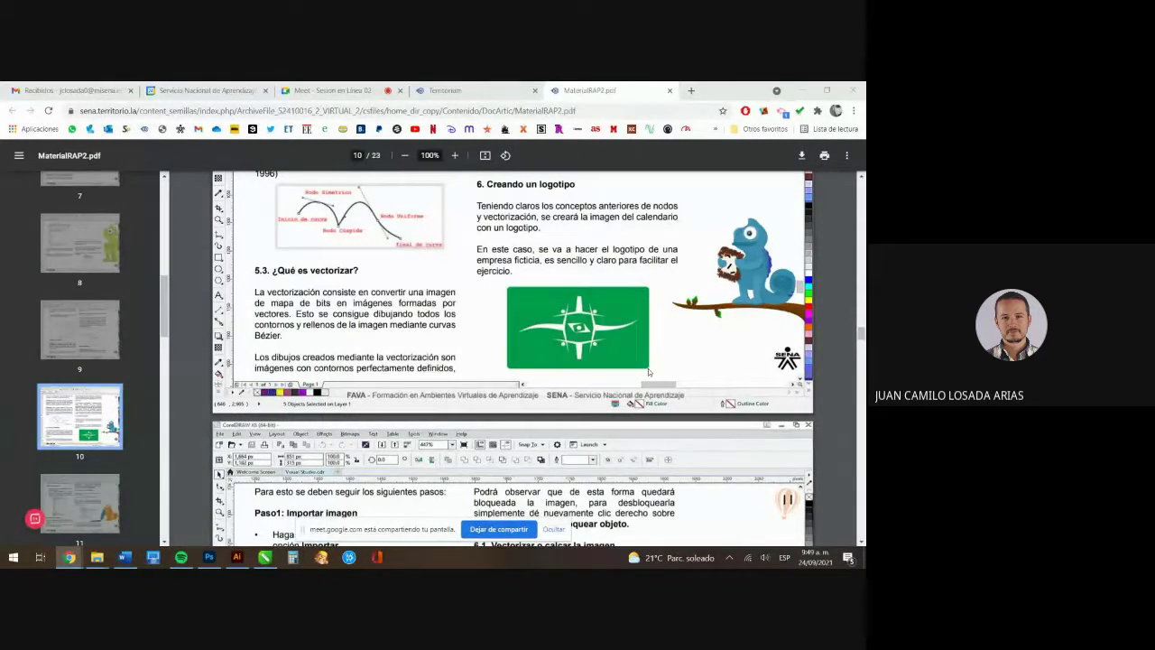
Capture the green logo image again with Lightshot, framing the whole rectangle, and copy the capture
click(729, 558)
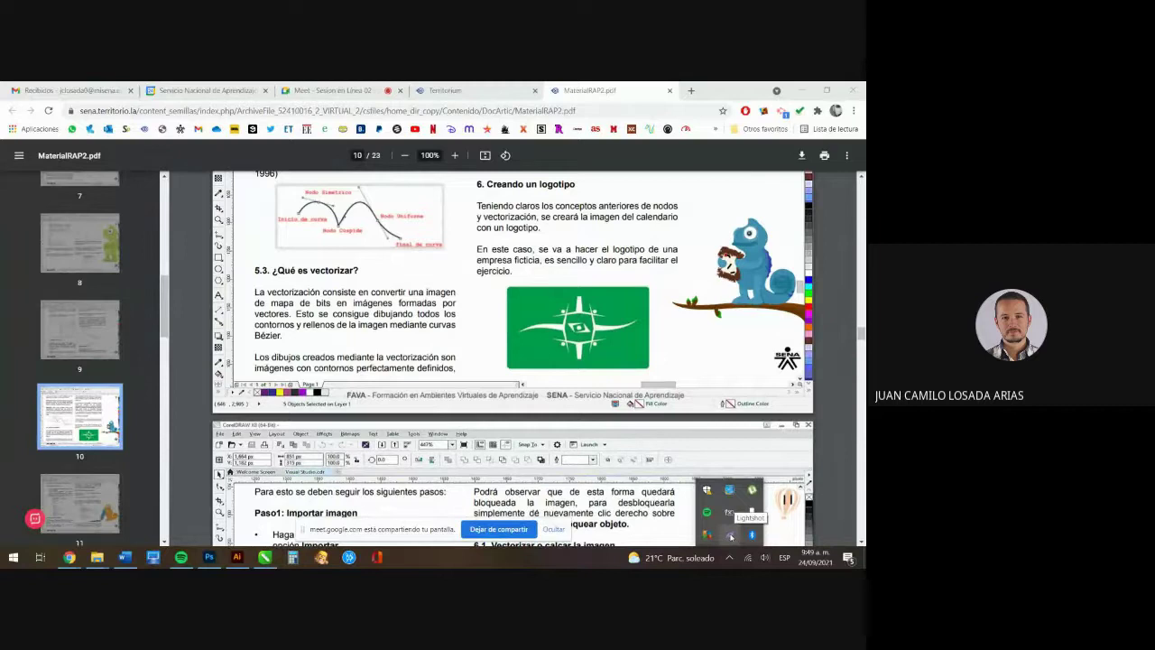
click(729, 536)
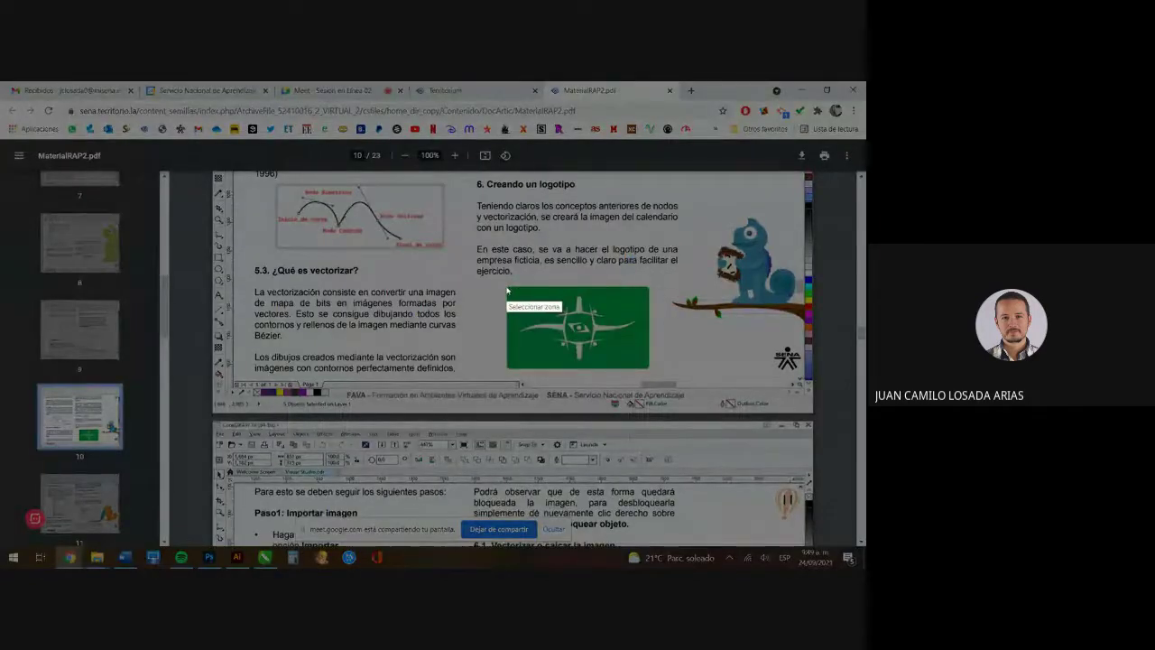
drag(508, 287, 648, 368)
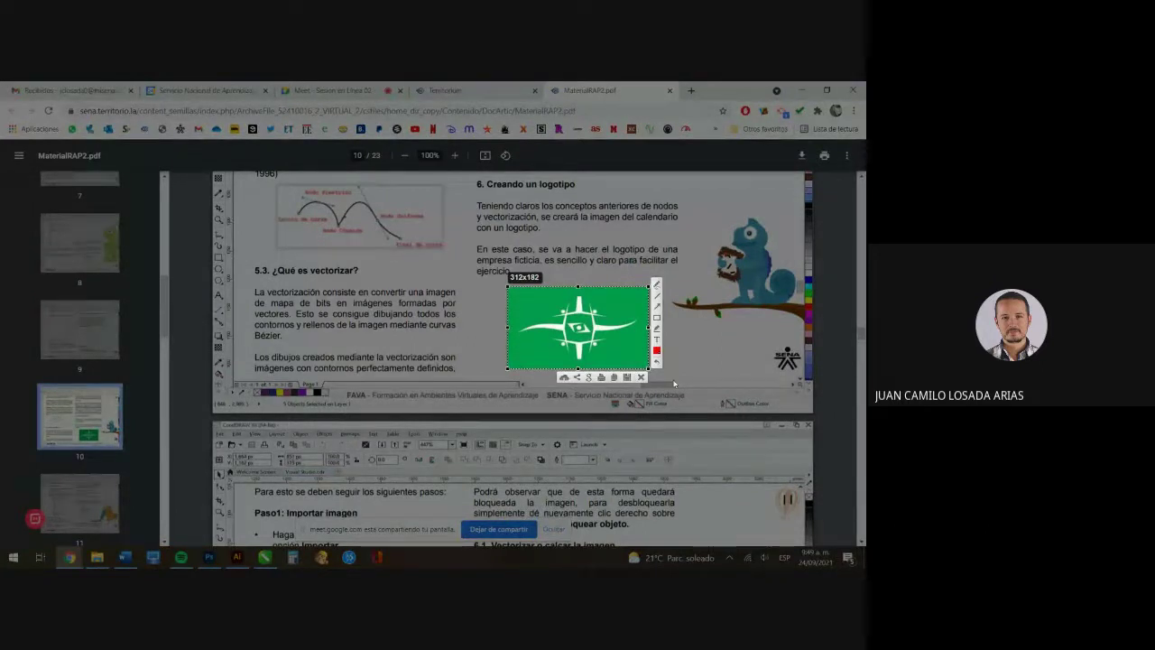
key(ctrl+c)
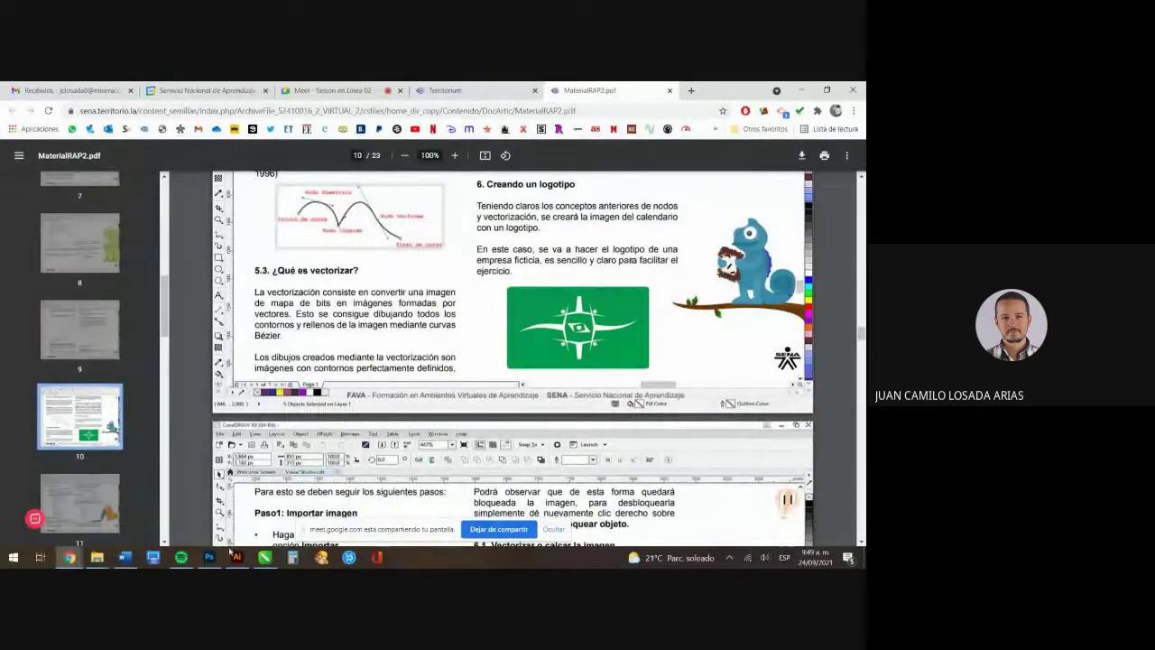
Switch to CorelDRAW, paste the captured logo into the Calendario document and place it across the page's left edge
click(264, 557)
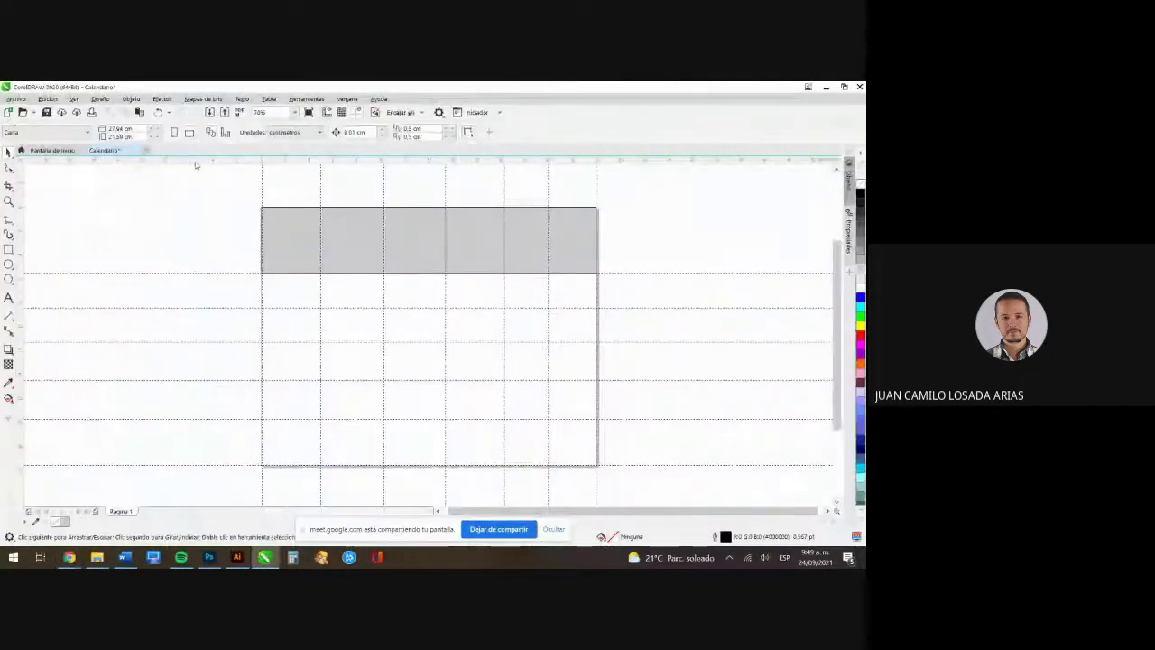
key(ctrl+v)
drag(479, 348, 256, 364)
scroll(256, 364, up, 5)
scroll(262, 364, down, 3)
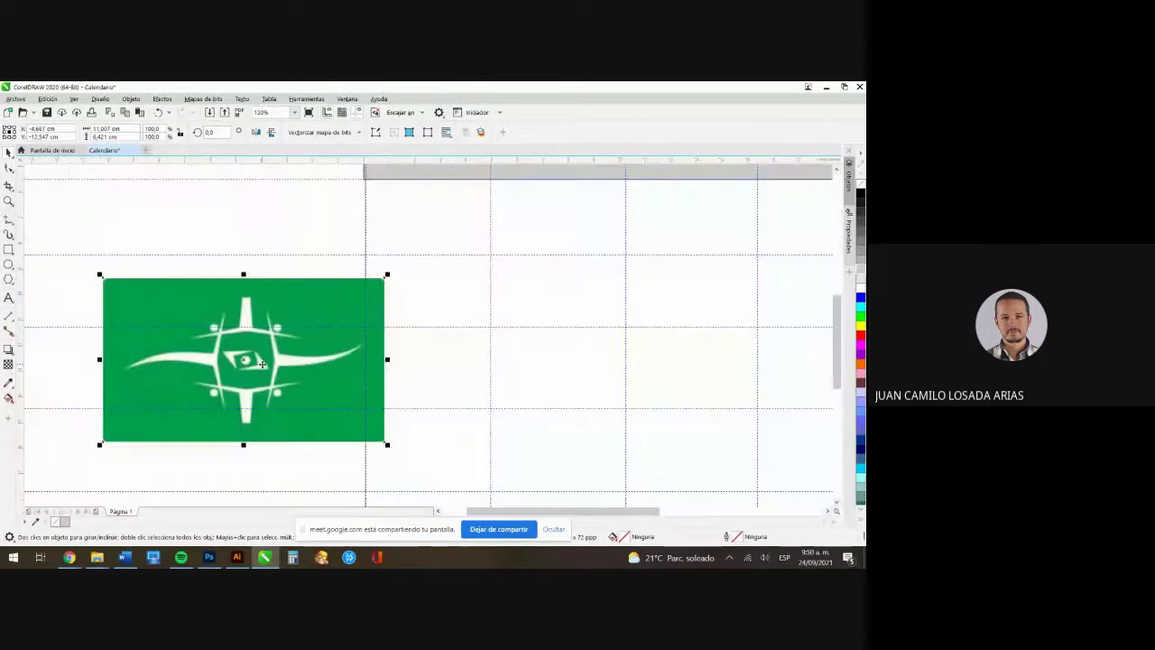
scroll(262, 364, up, 3)
scroll(303, 359, down, 3)
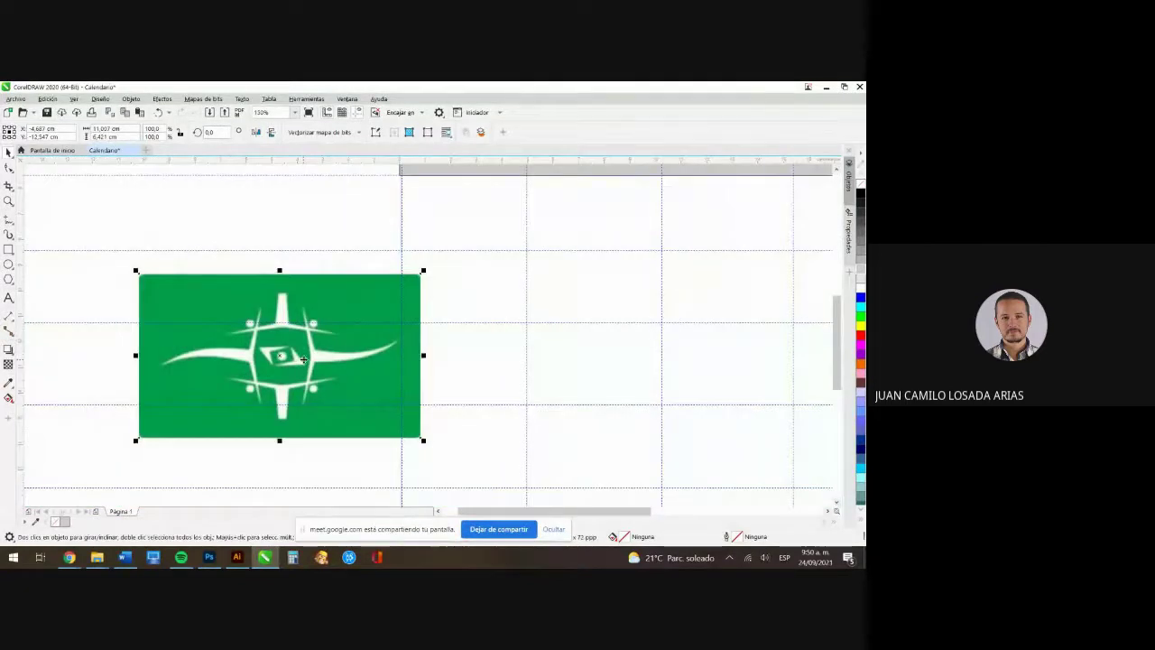
scroll(303, 360, up, 6)
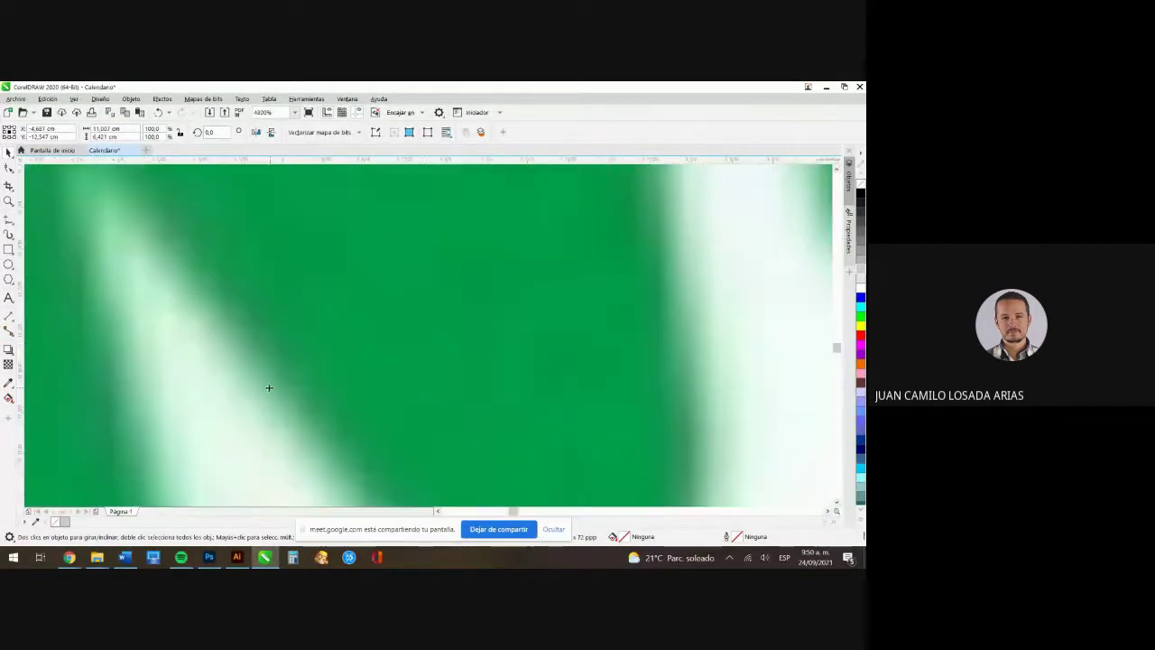
scroll(269, 388, down, 4)
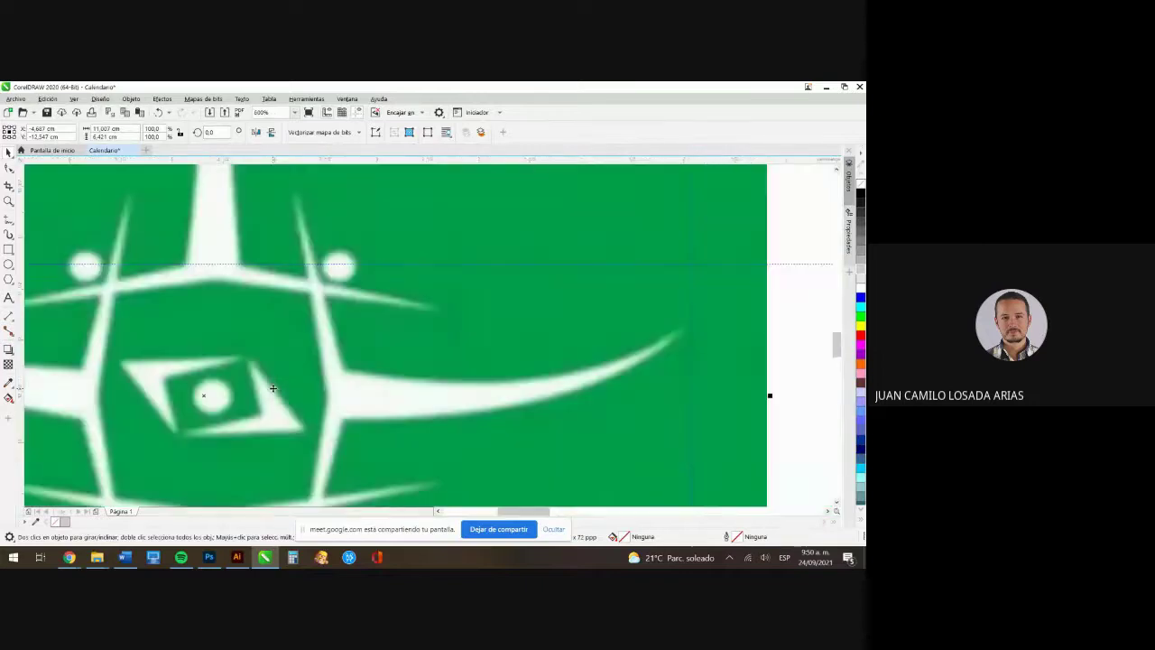
scroll(273, 388, down, 6)
scroll(272, 389, up, 3)
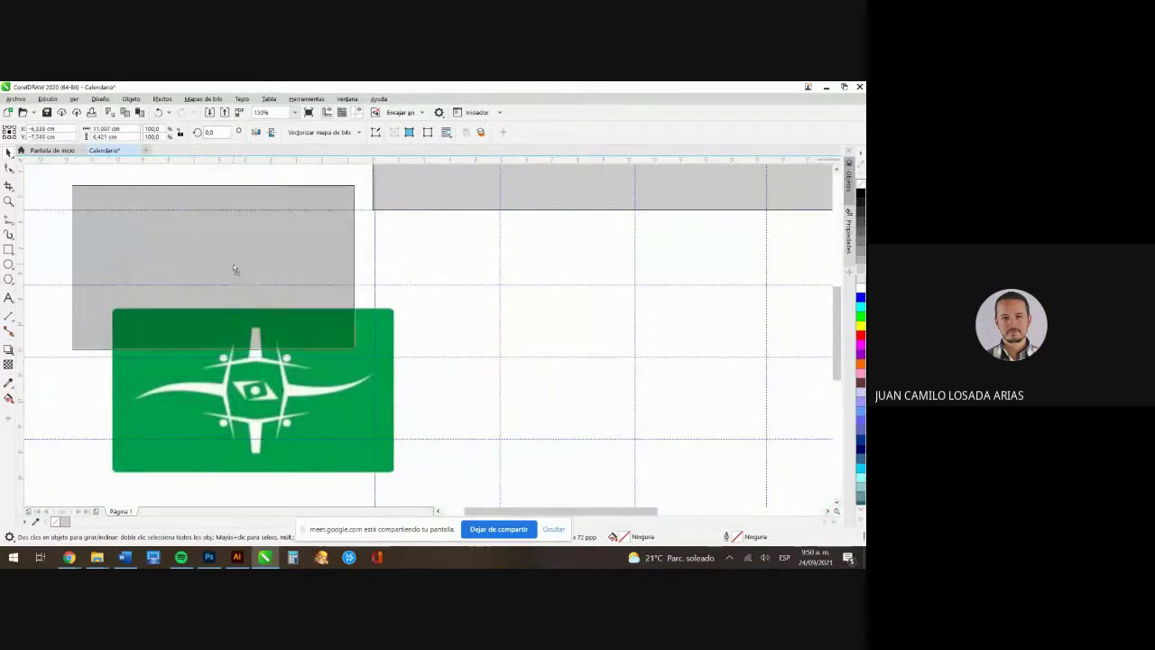
Move the logo image to the empty area above and left of the page, clear of the guidelines, and deselect it
drag(233, 269, 393, 240)
scroll(482, 332, down, 2)
scroll(394, 239, up, 2)
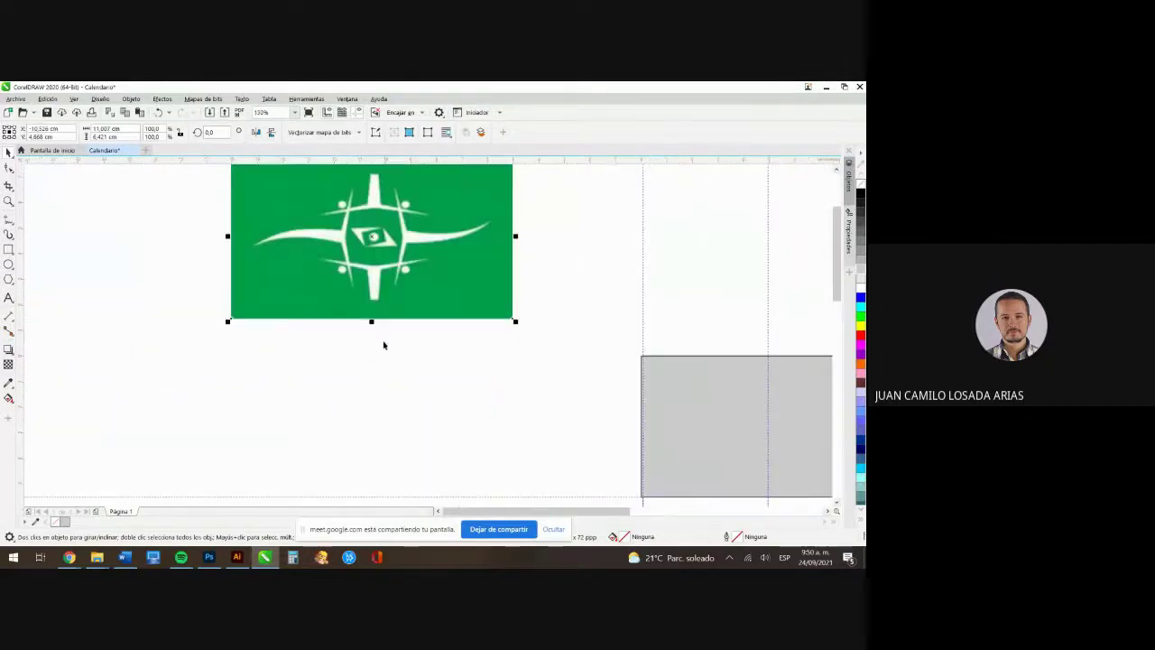
scroll(384, 352, down, 1)
scroll(380, 275, up, 2)
click(421, 199)
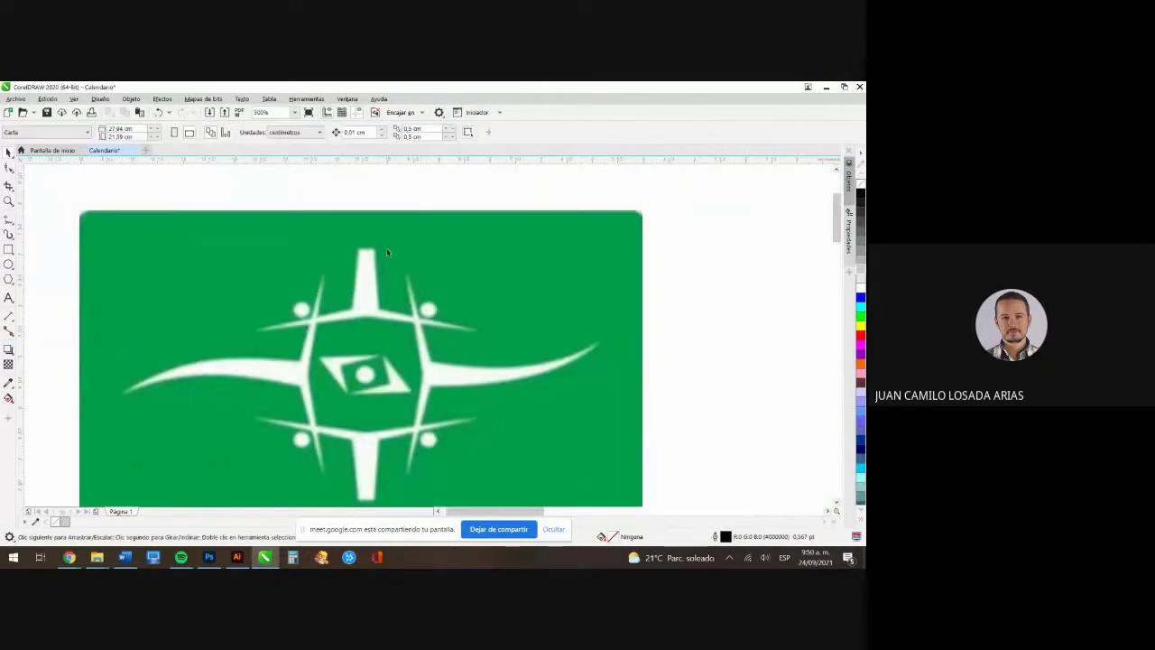
scroll(382, 348, down, 1)
scroll(380, 348, up, 1)
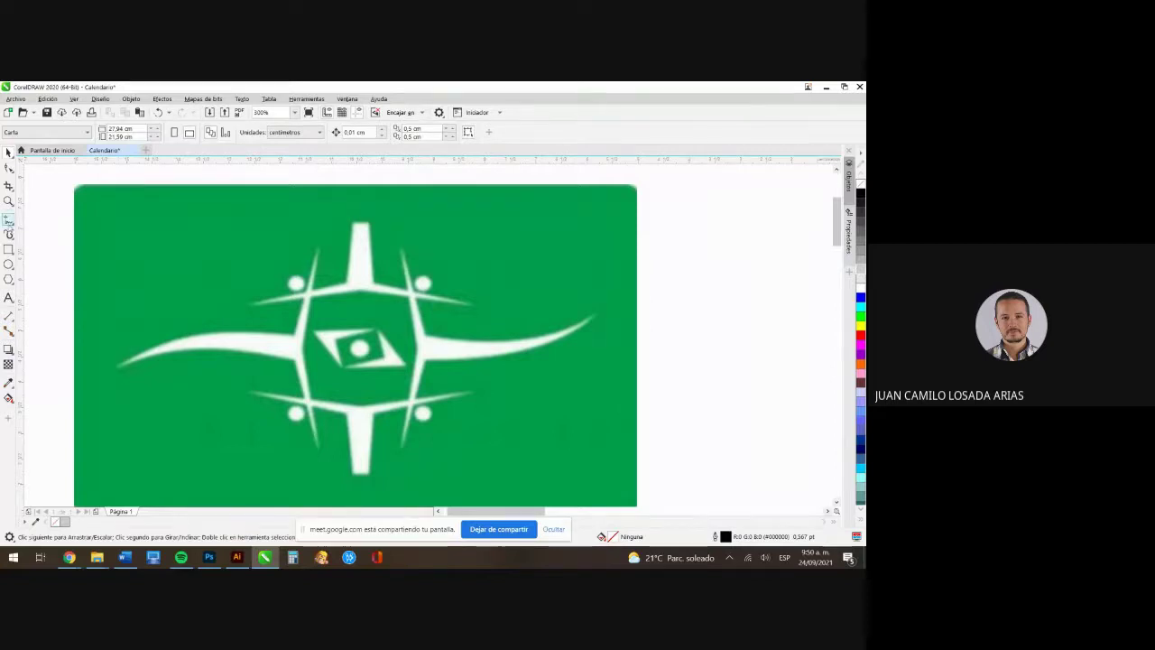
click(11, 233)
click(10, 221)
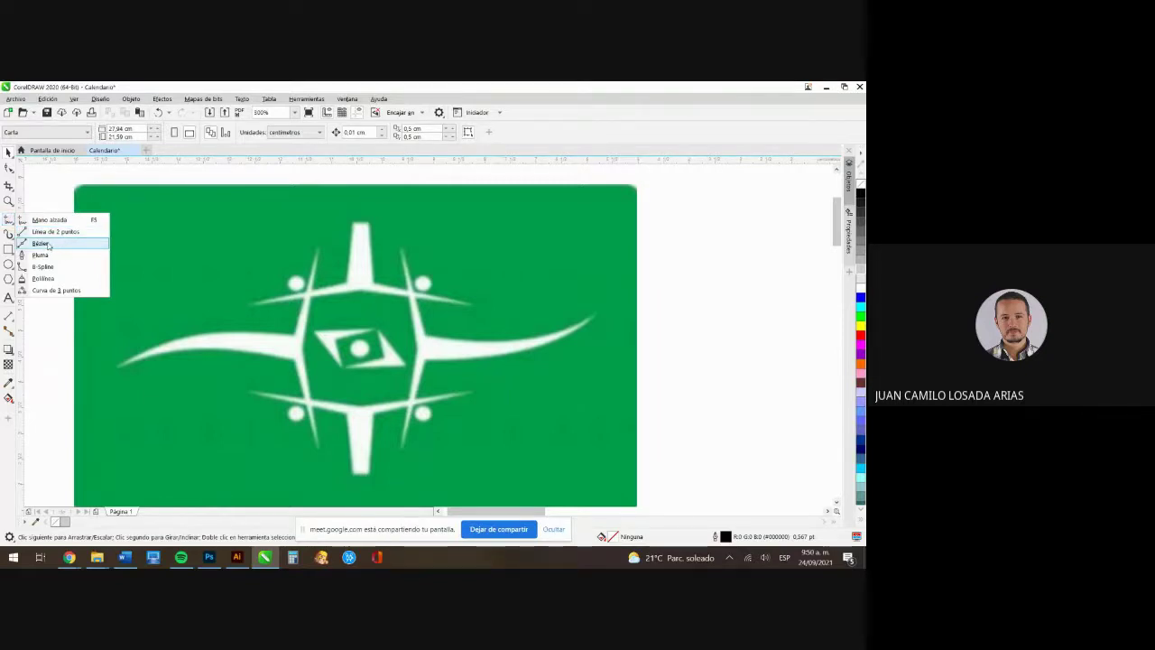
click(48, 244)
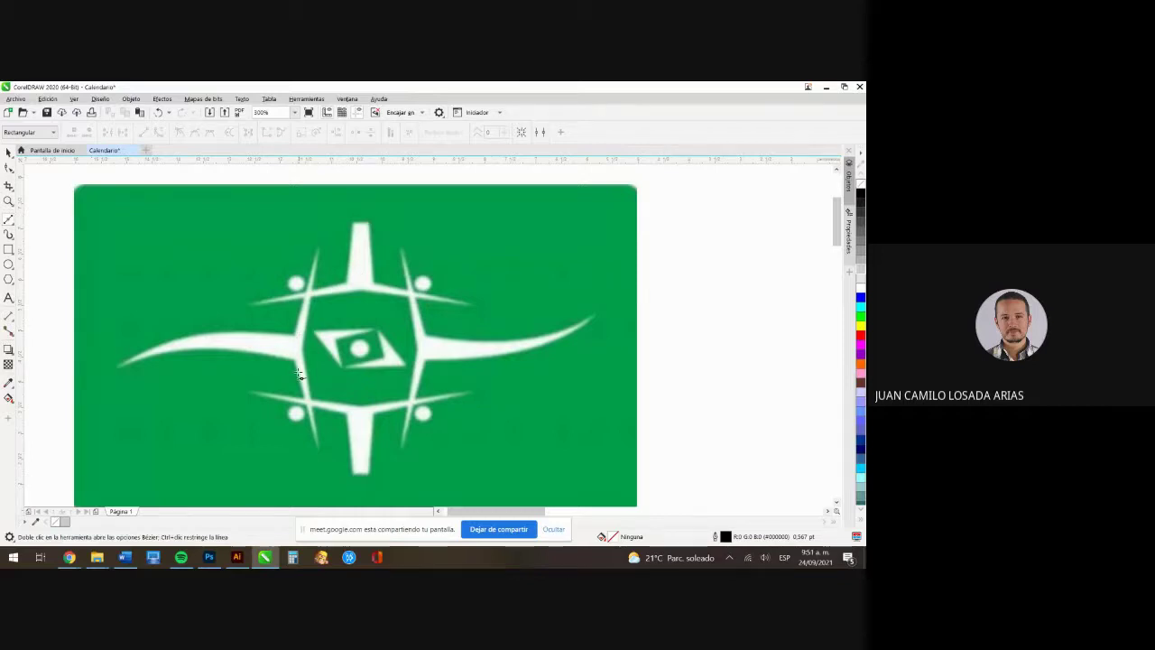
Draw a circle about 0.31 cm in diameter over the logo's lower-left dot and make its fill and outline white
click(9, 265)
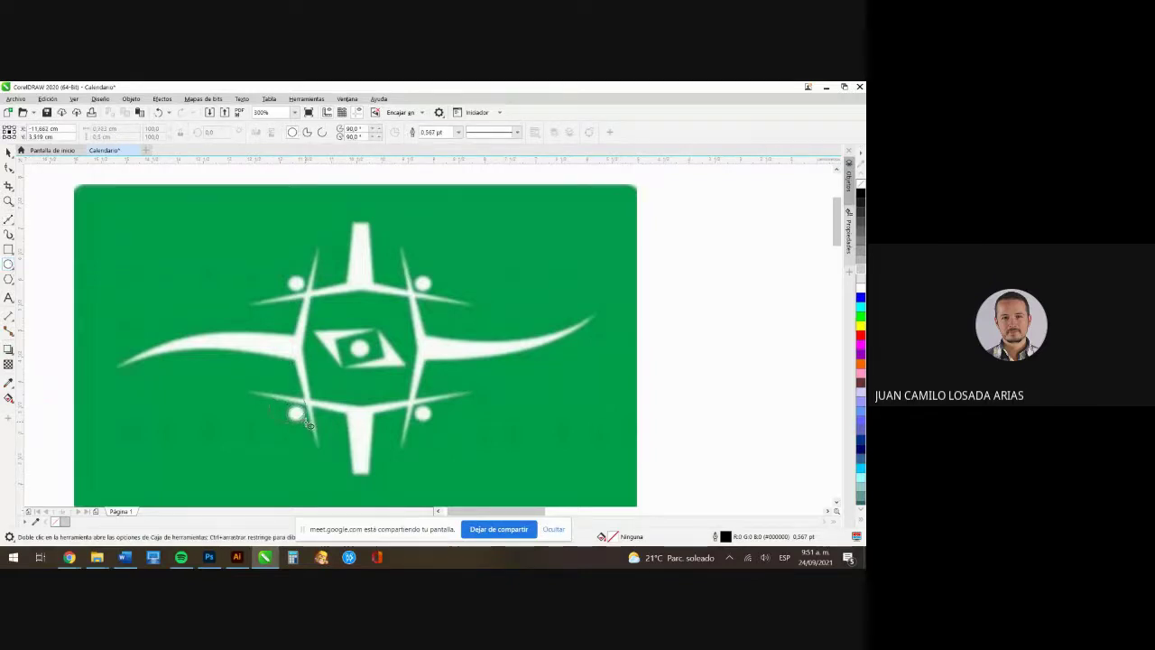
drag(295, 414, 306, 425)
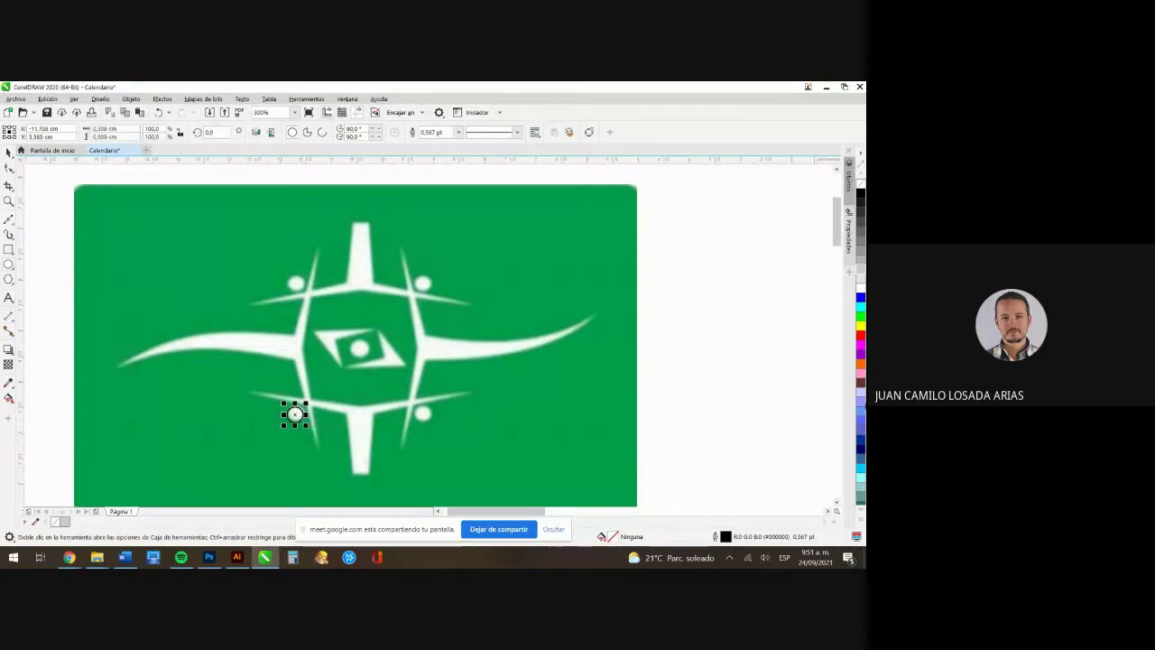
click(860, 288)
right_click(861, 288)
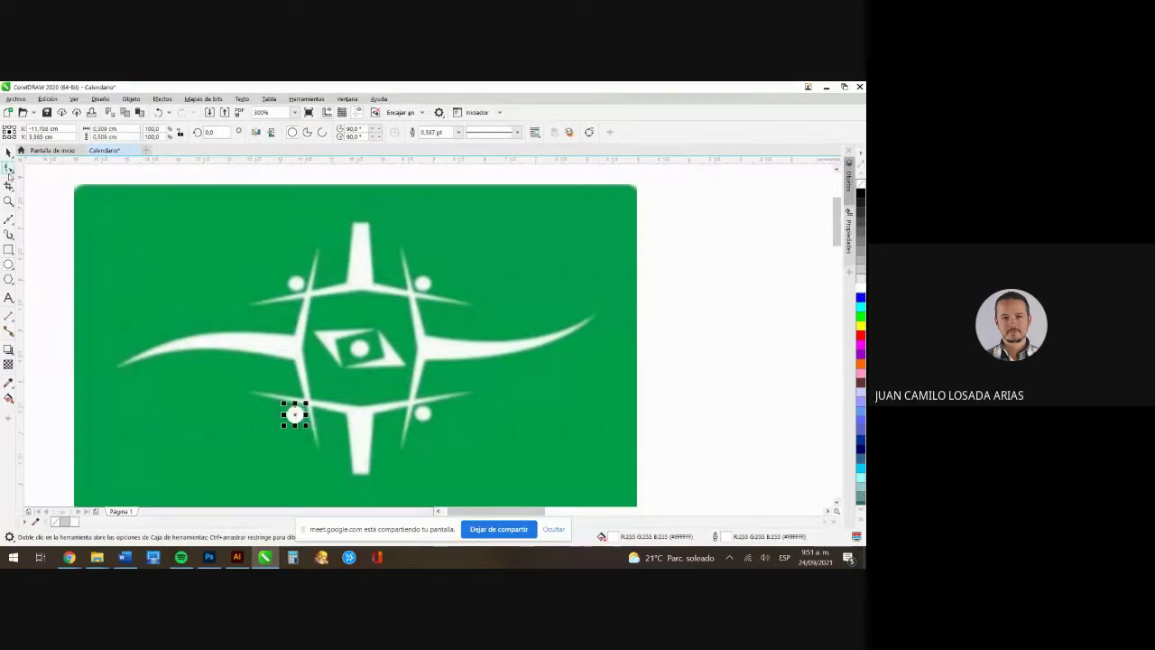
Adjust the white circle's position so that it sits exactly over the logo's lower-left dot
scroll(298, 415, up, 3)
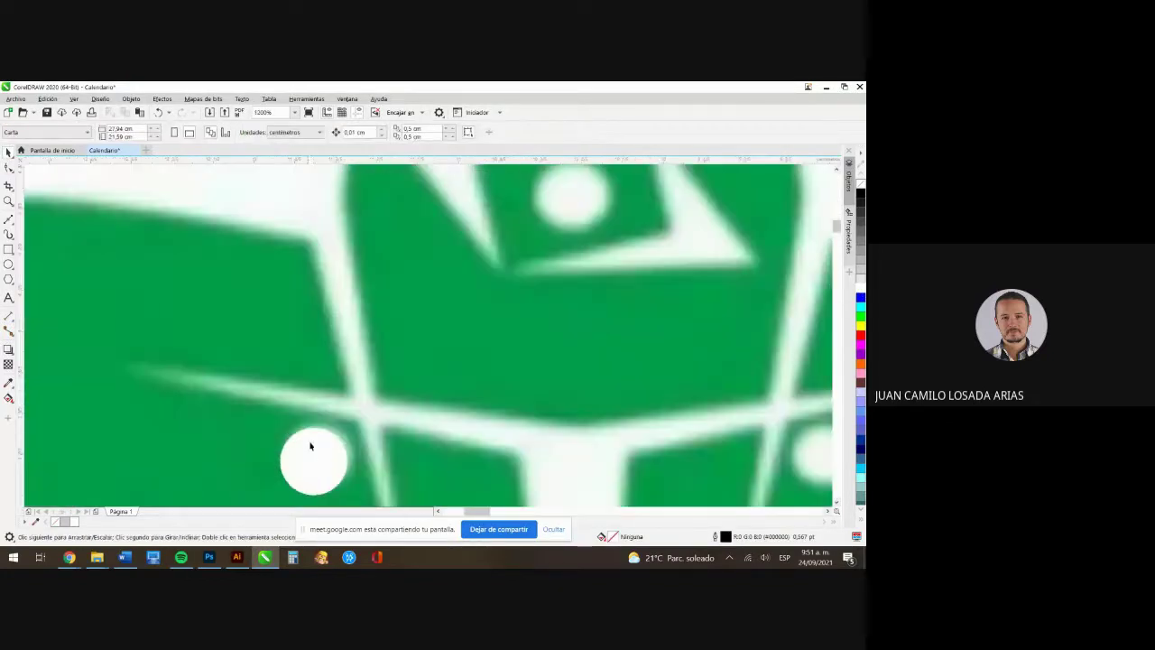
drag(410, 394, 411, 395)
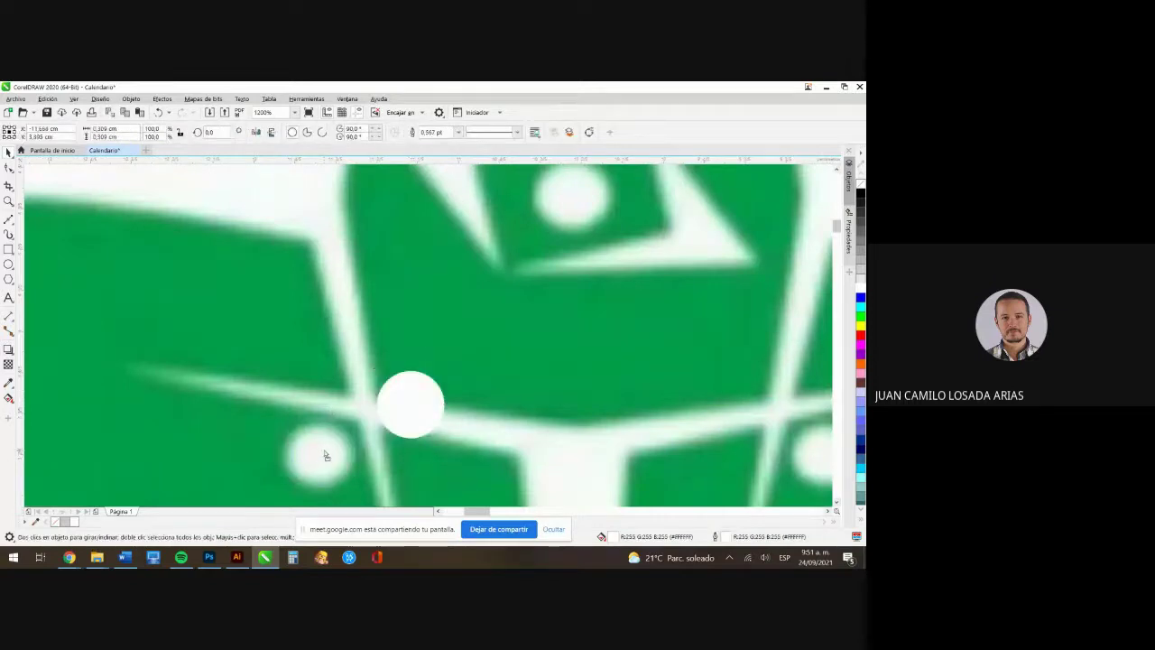
key(ctrl+z)
Place a copy of the white circle over the logo's lower-right dot
scroll(324, 361, down, 3)
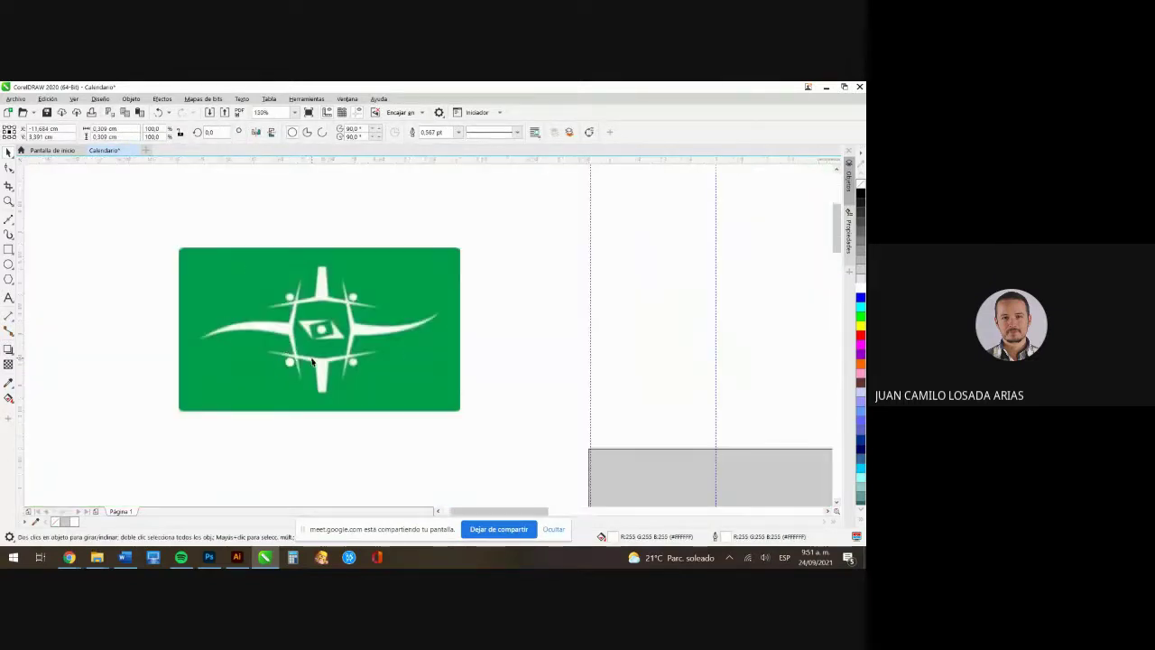
scroll(323, 361, up, 1)
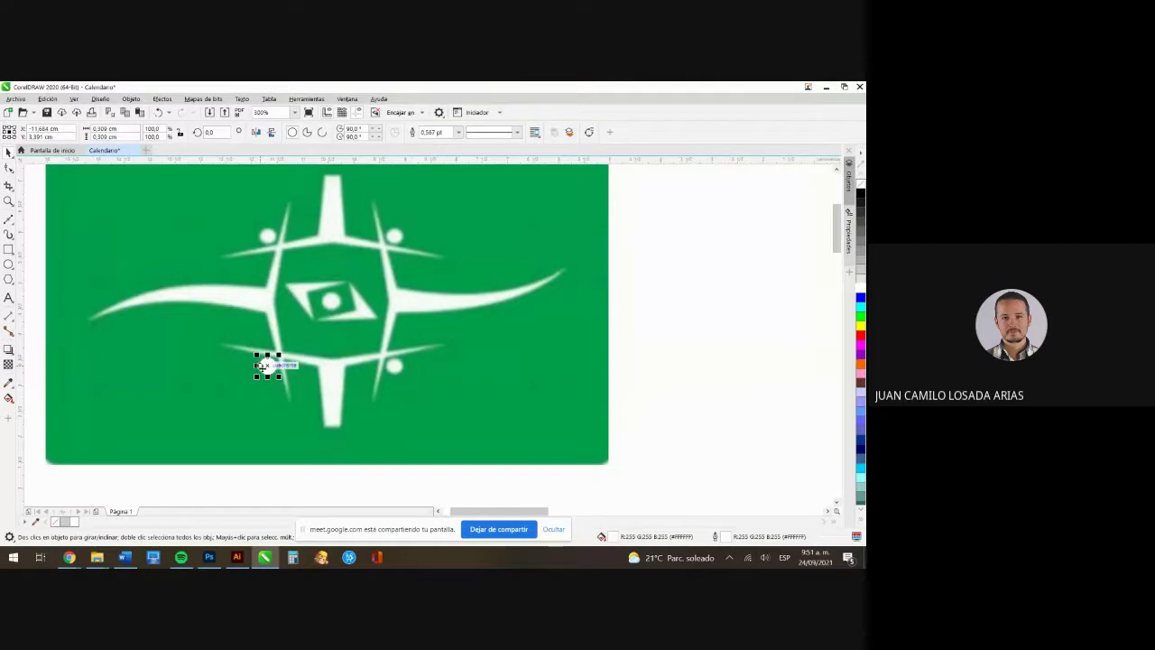
drag(266, 364, 394, 366)
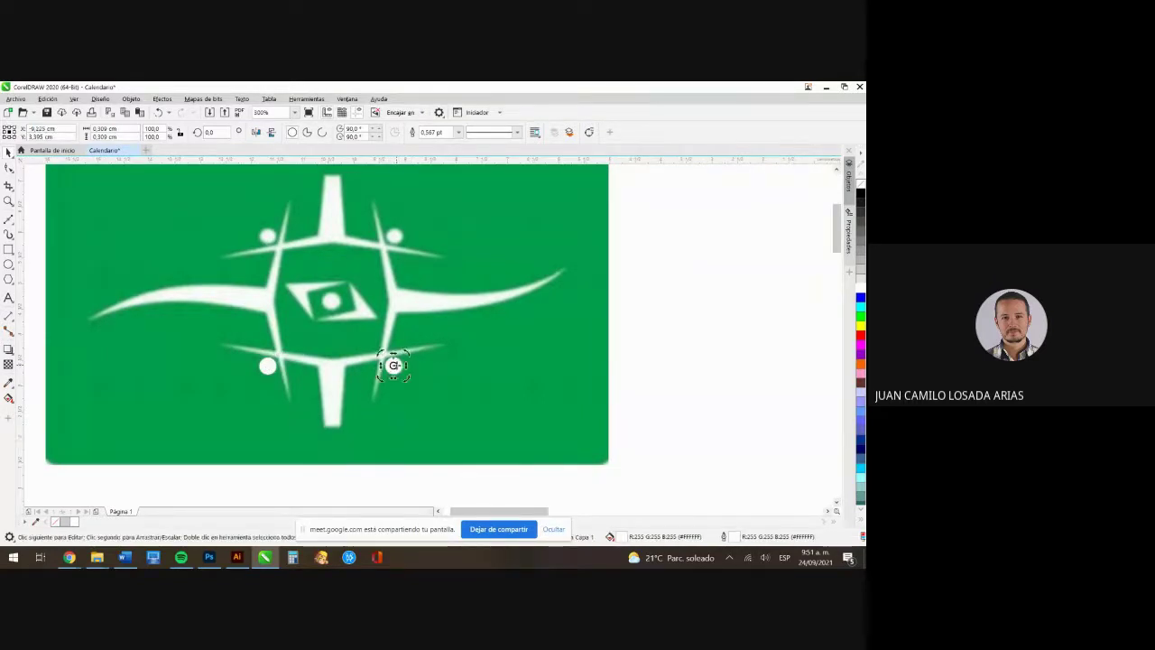
Place a copy of the white circle over the logo's upper-right dot
click(401, 373)
click(396, 367)
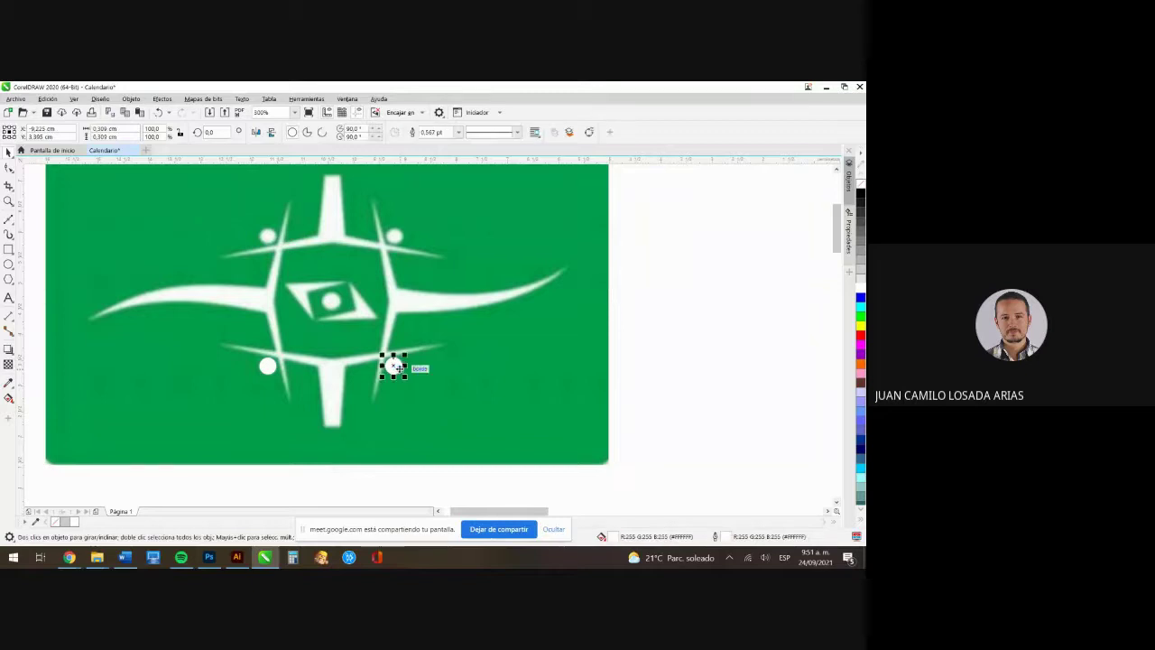
drag(394, 236, 396, 235)
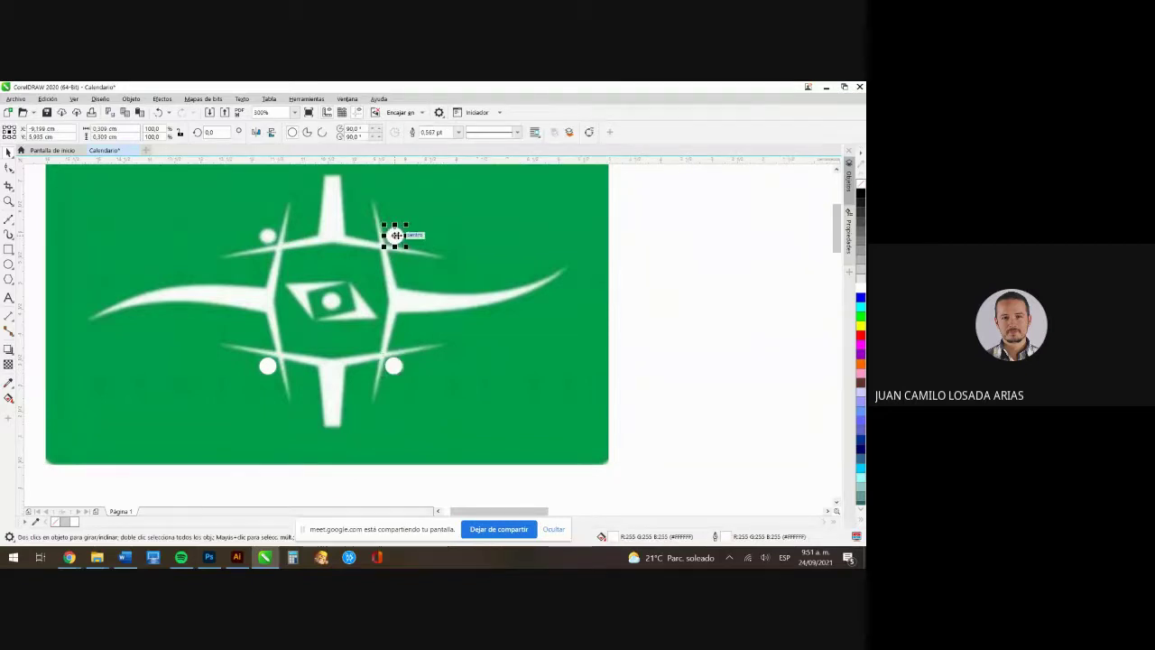
click(396, 236)
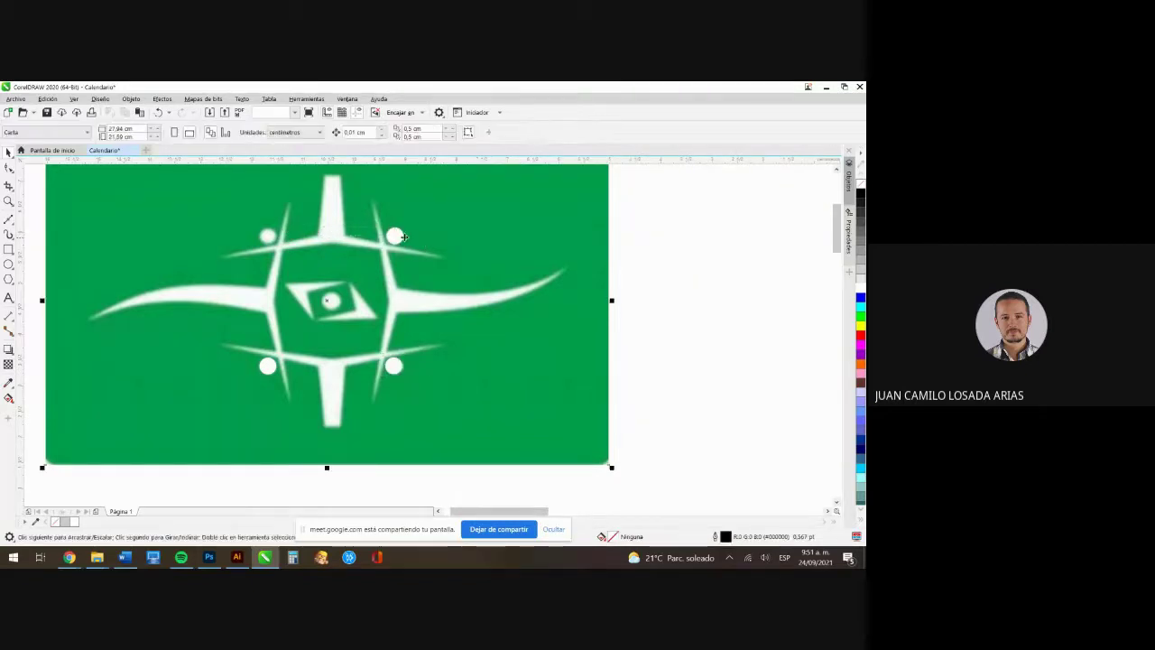
click(396, 235)
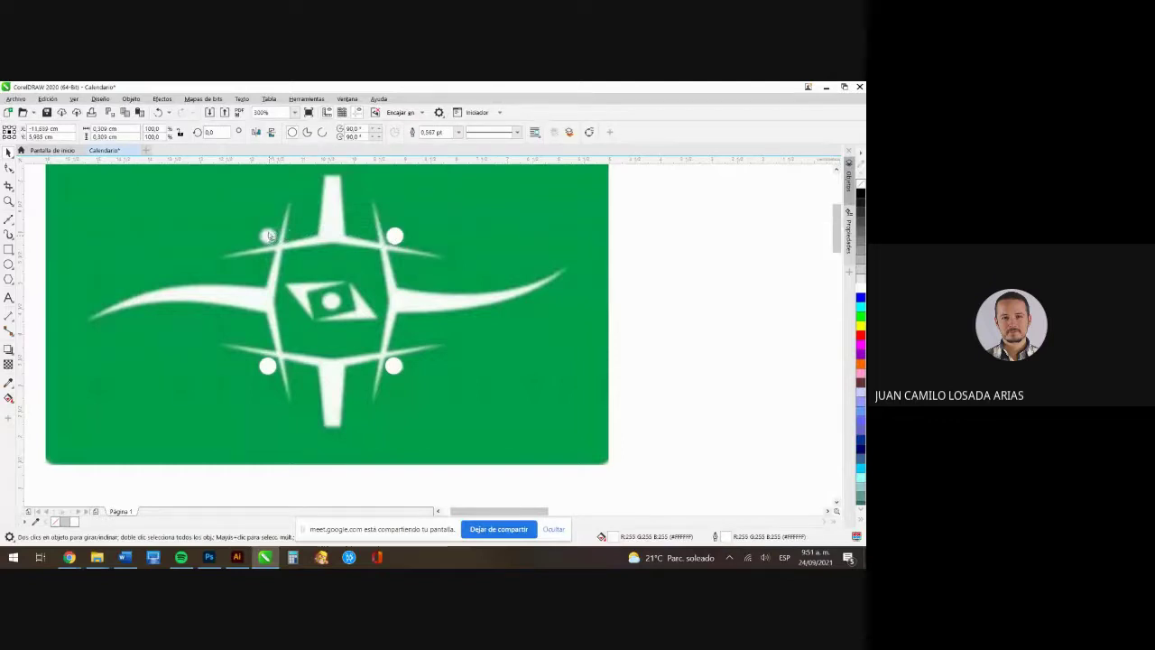
Place a copy of the white circle over the logo's upper-left dot and fine-tune the upper-right circle's position over its dot
click(268, 233)
drag(268, 233, 268, 236)
click(394, 237)
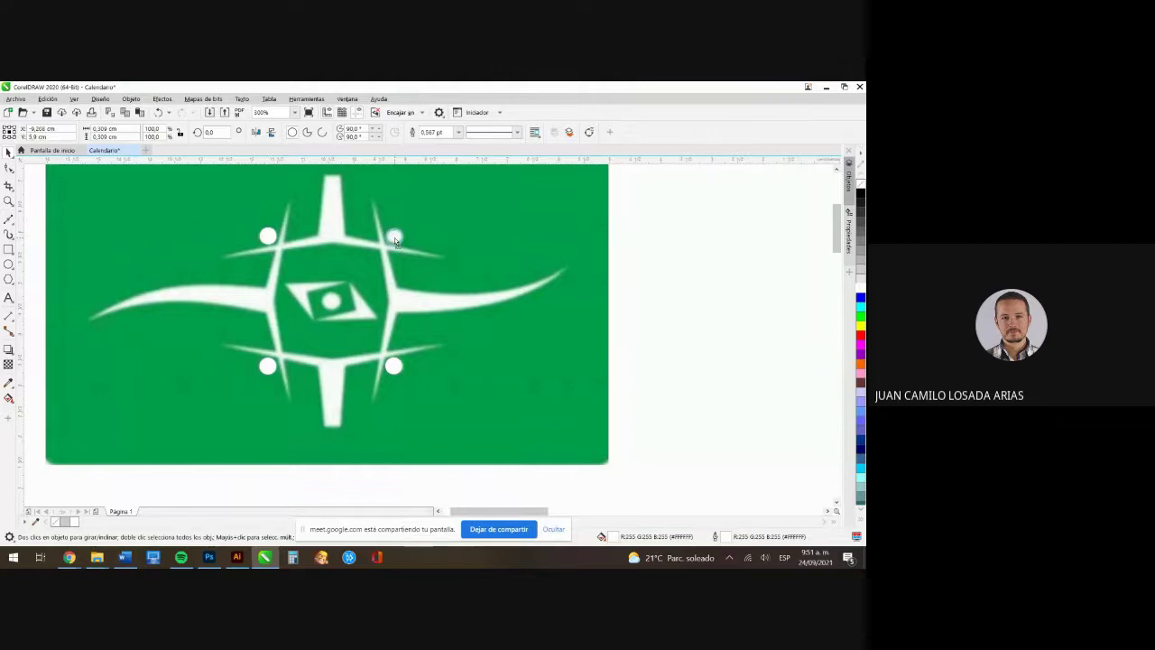
click(701, 328)
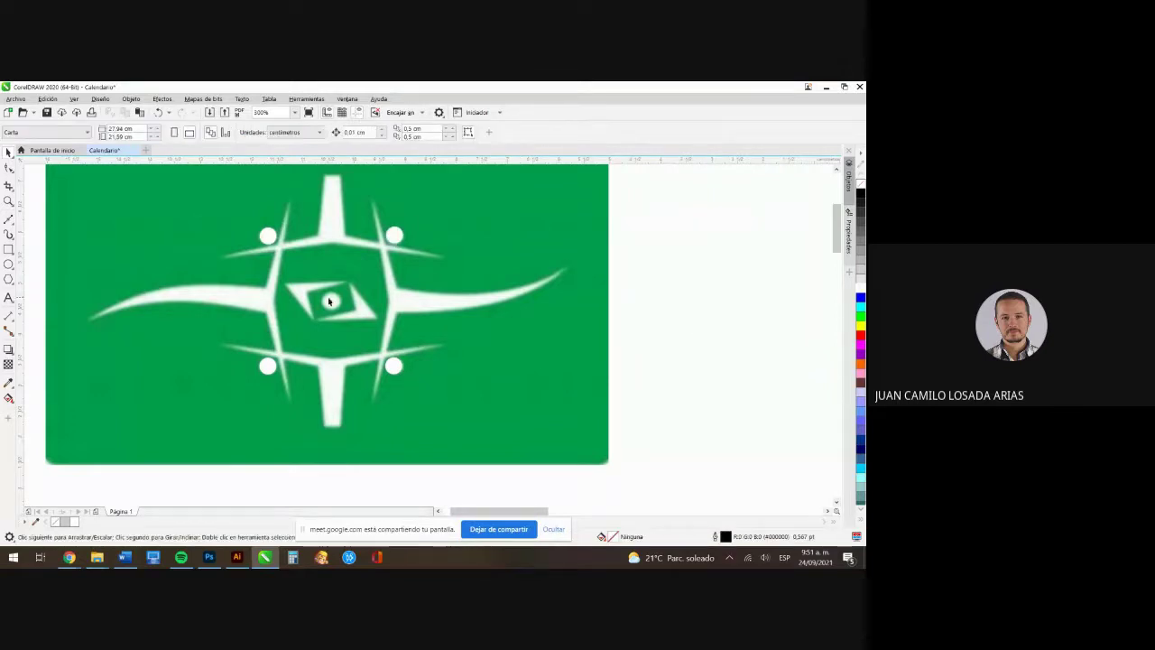
Place a copy of the white circle exactly over the dot at the logo's center and deselect it
click(394, 235)
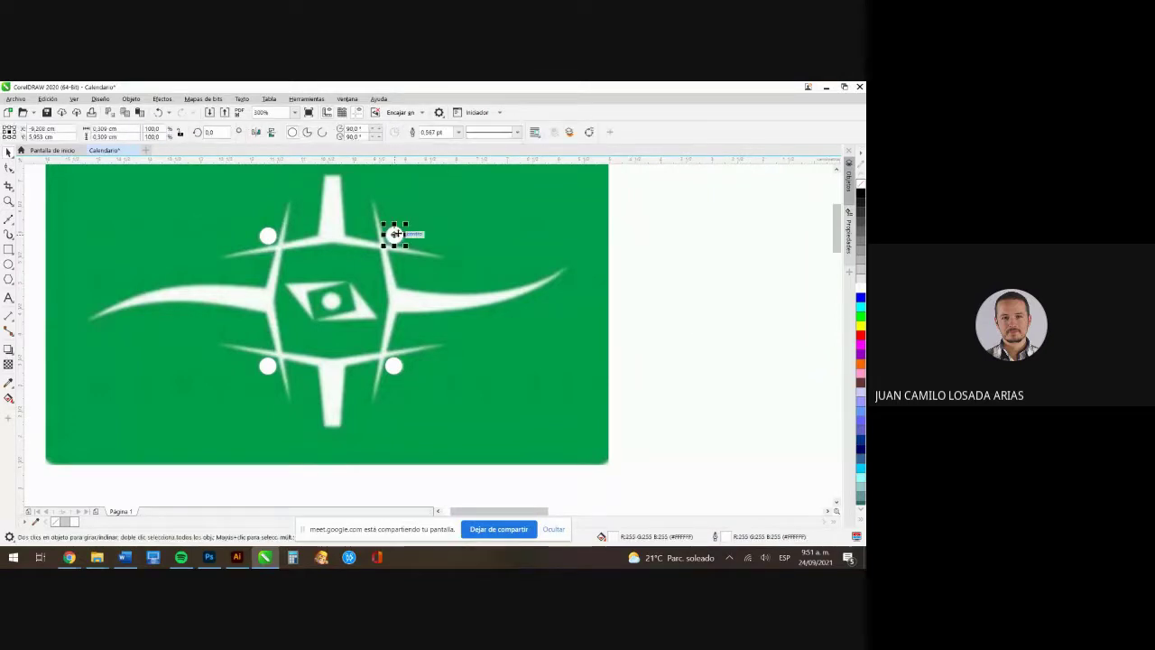
drag(395, 235, 319, 359)
scroll(327, 301, up, 5)
scroll(319, 413, down, 3)
scroll(319, 412, up, 2)
scroll(365, 352, down, 3)
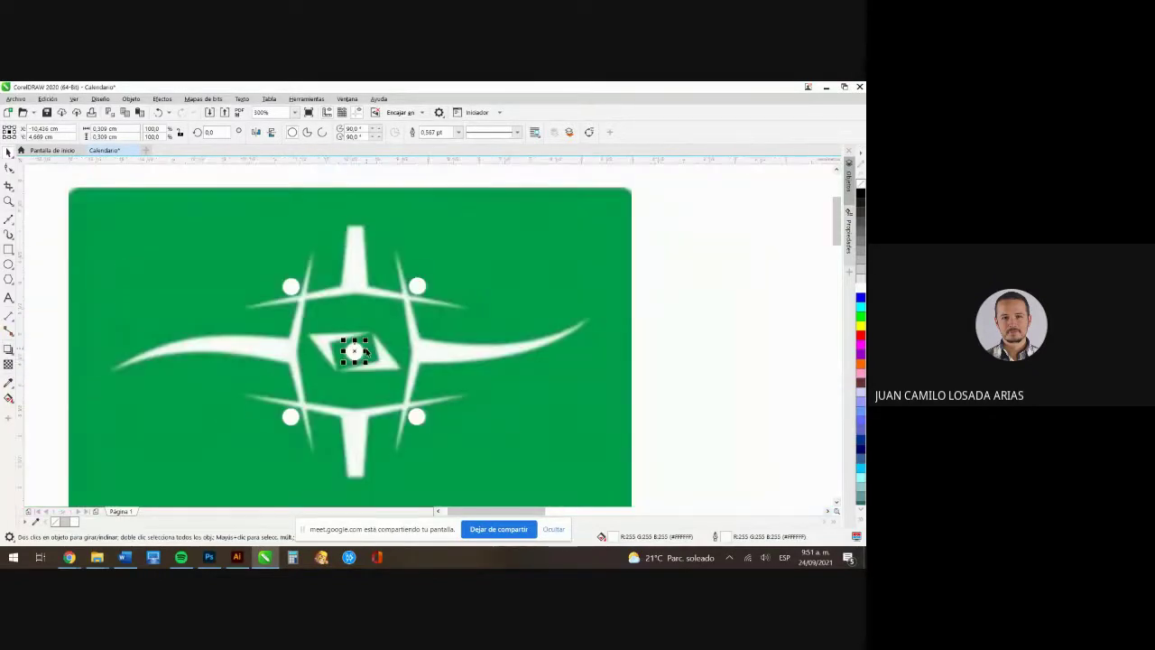
click(675, 350)
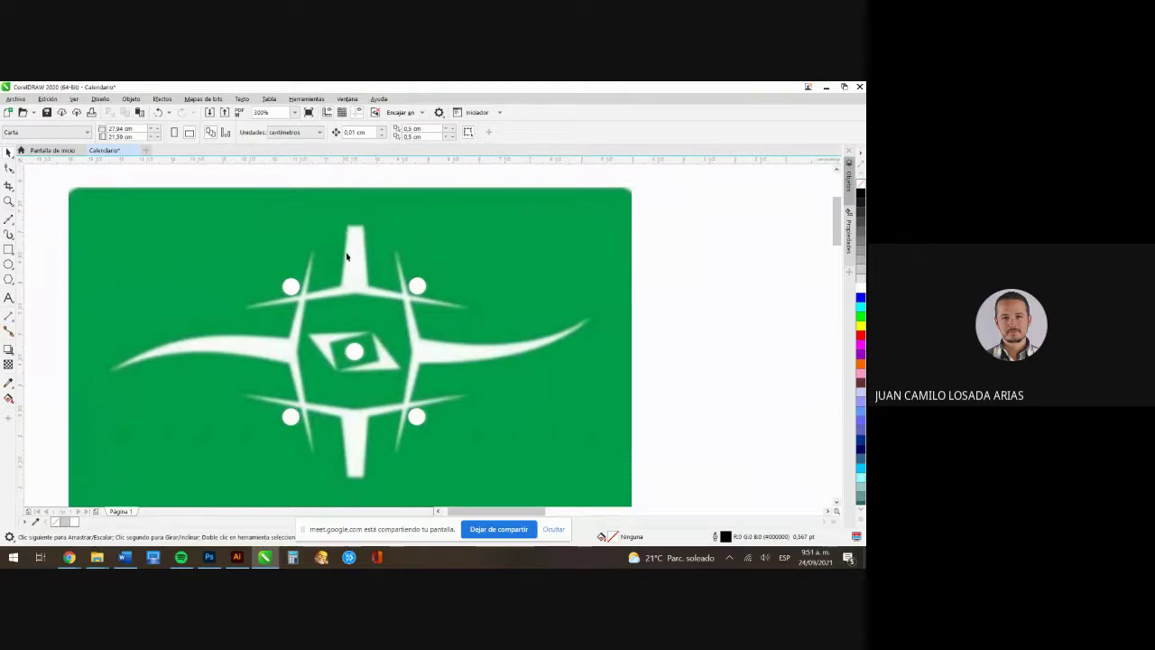
Draw an open practice outline with the Bézier tool on the green area beside the logo's upper-right dot, leaving a gap at its top
scroll(348, 234, up, 1)
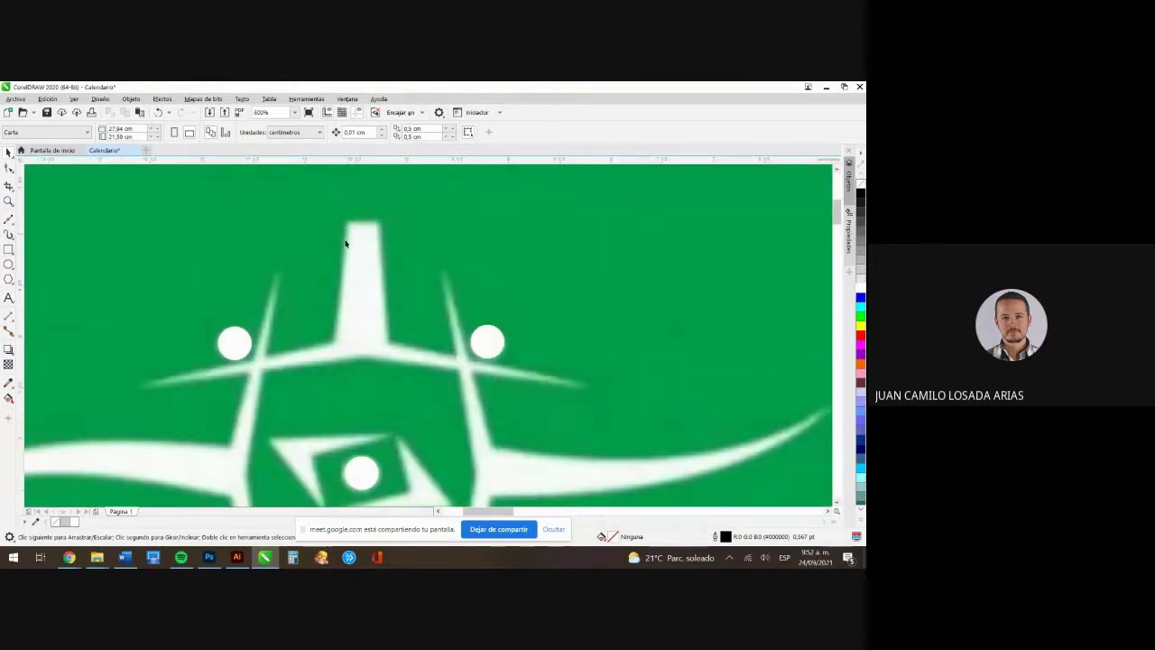
scroll(348, 236, up, 1)
scroll(349, 261, down, 1)
drag(487, 512, 485, 512)
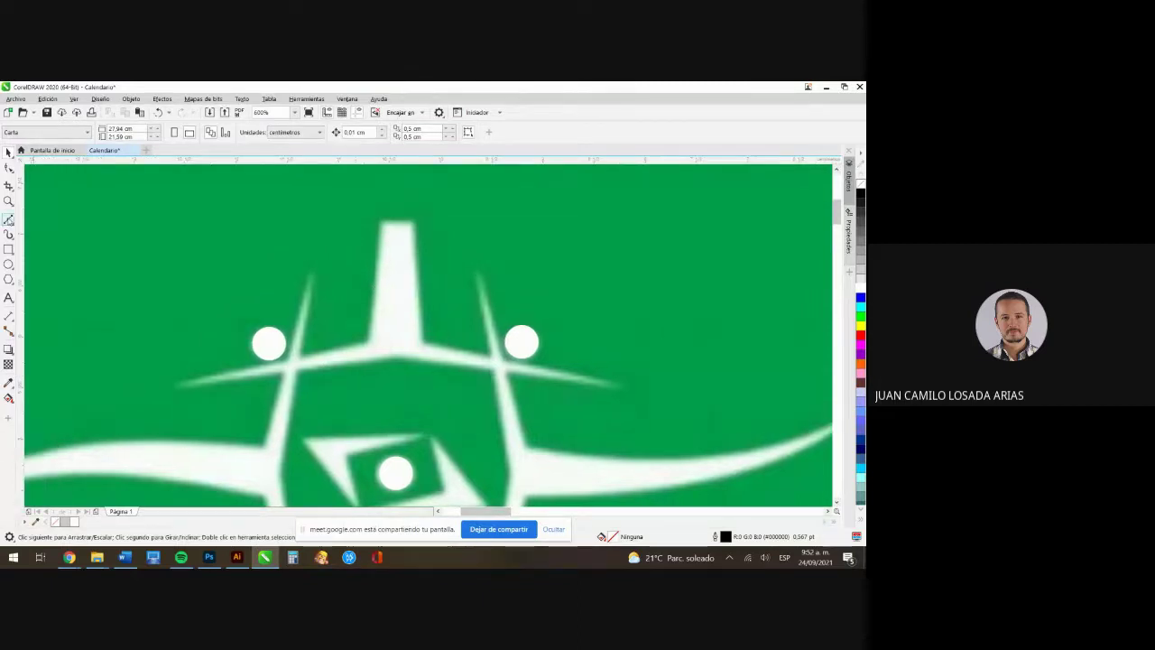
click(8, 219)
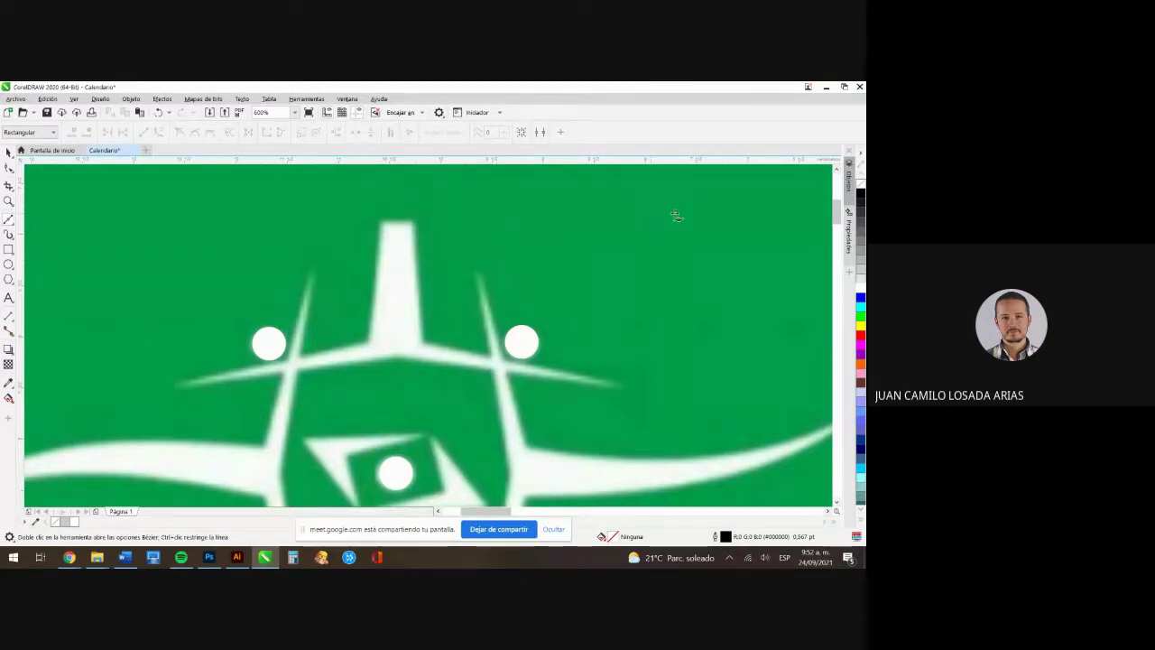
drag(676, 213, 699, 213)
mouse_move(722, 296)
mouse_down()
mouse_move(717, 379)
mouse_move(683, 390)
mouse_move(610, 322)
mouse_move(617, 277)
mouse_move(667, 214)
mouse_up()
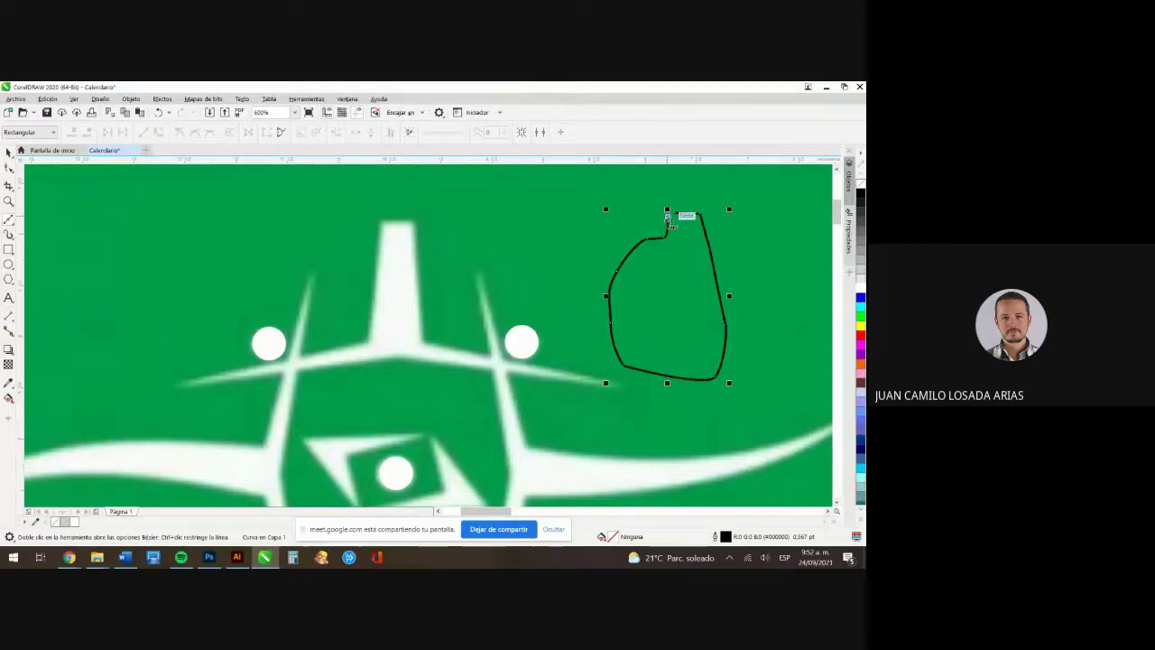
Try to fill the open practice curve with dark brown and dark blue
click(8, 152)
click(483, 279)
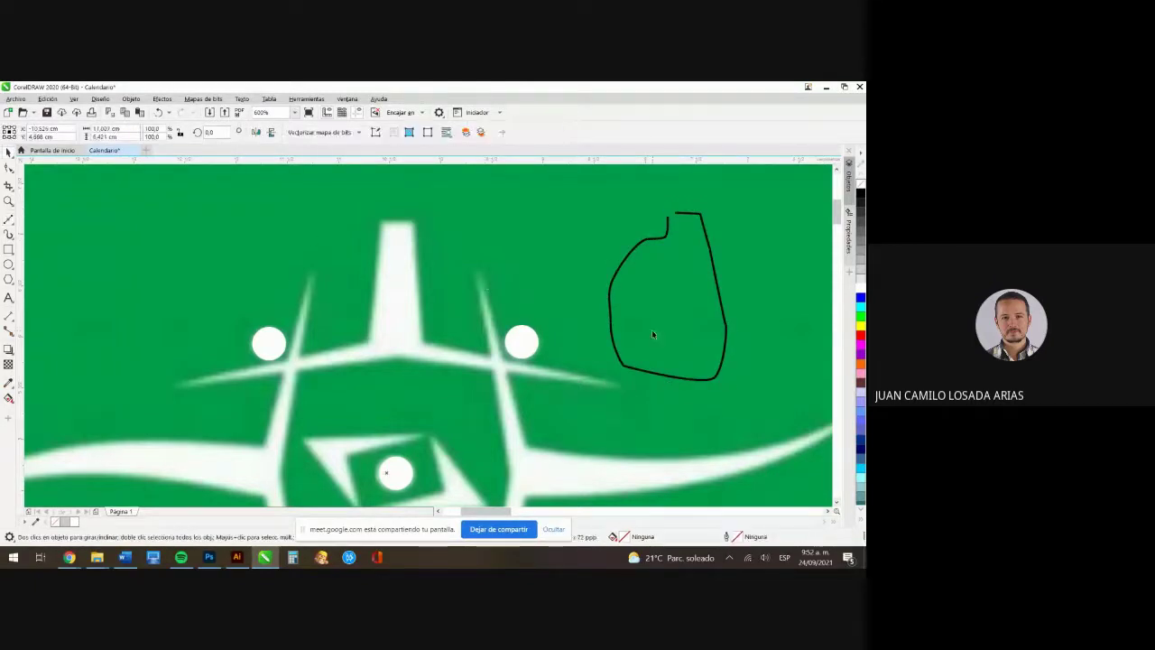
click(720, 296)
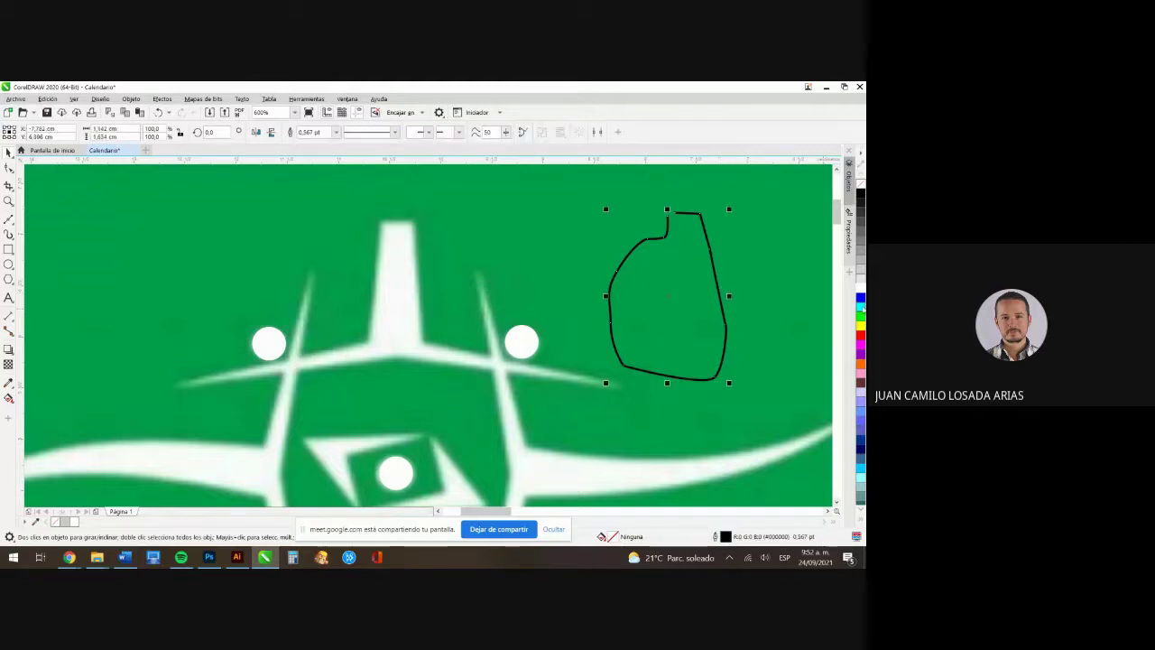
click(861, 380)
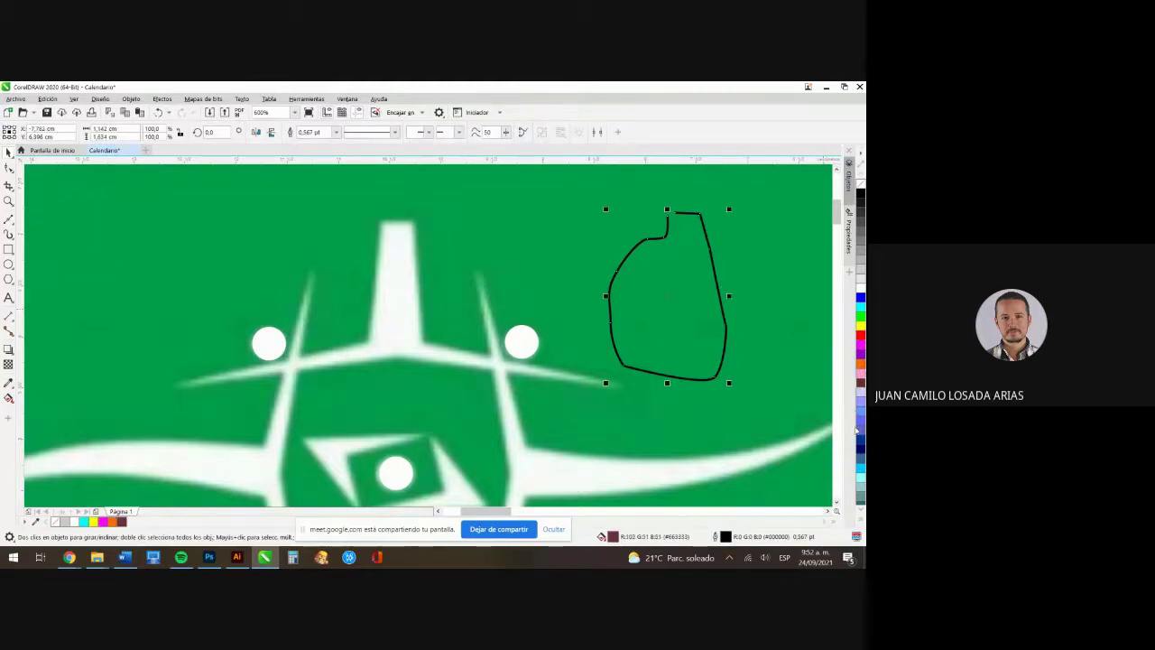
click(863, 437)
Undo the practice curve's last segments and redraw them with the Bézier tool, ending on the starting node to close the outline
scroll(673, 215, up, 3)
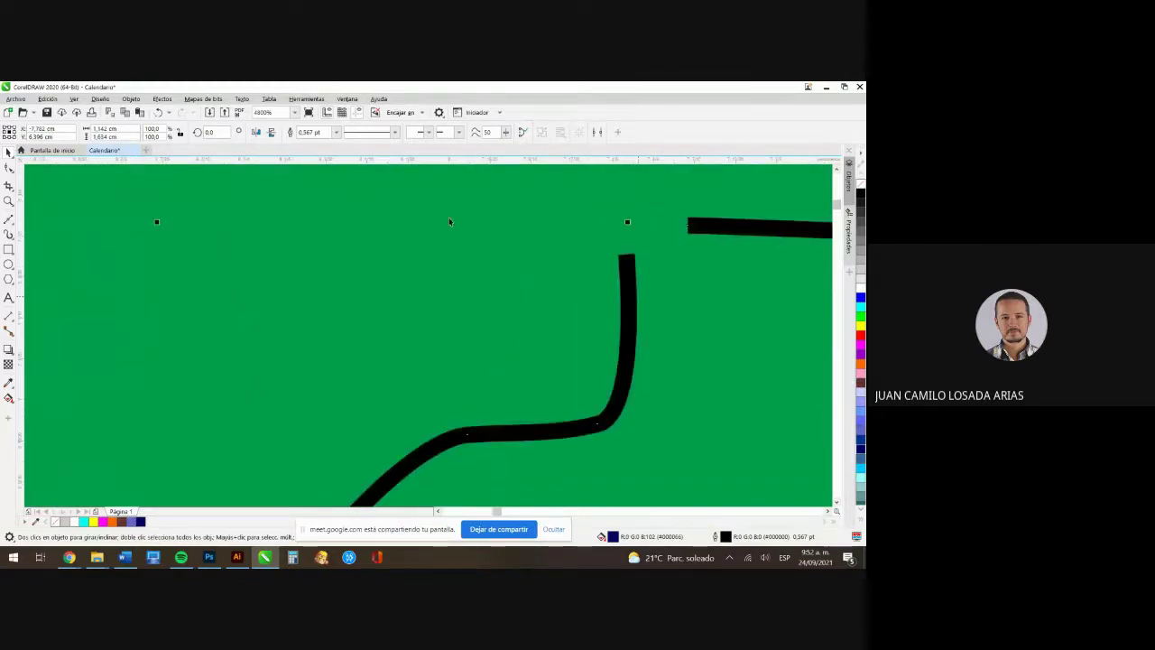
click(8, 219)
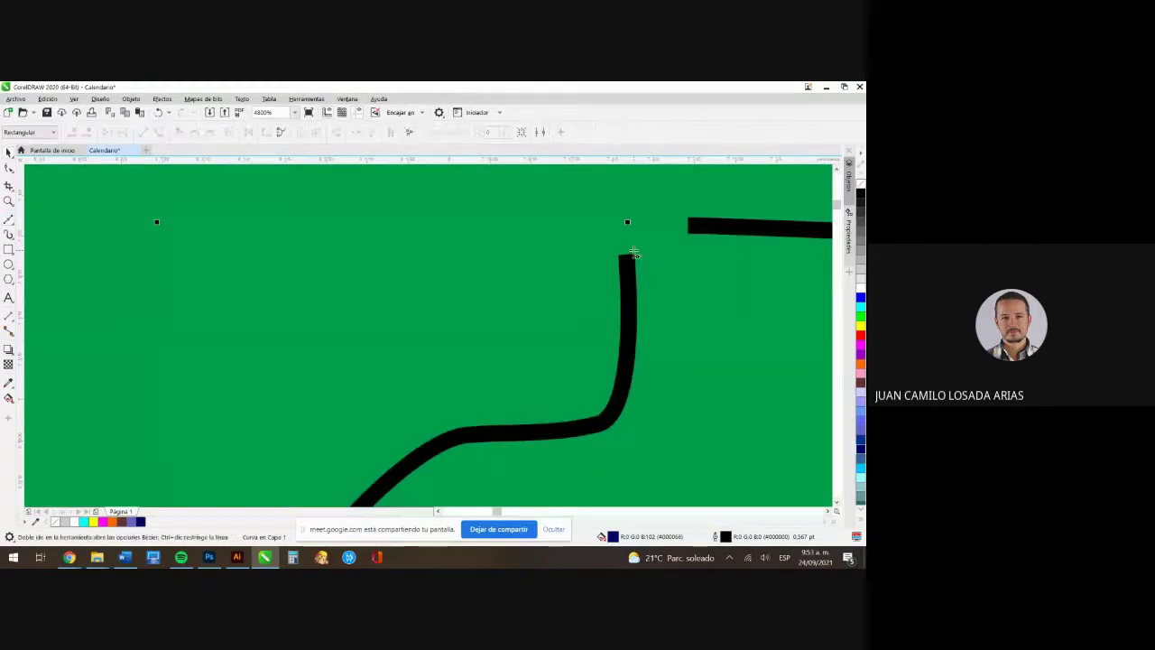
scroll(583, 257, down, 1)
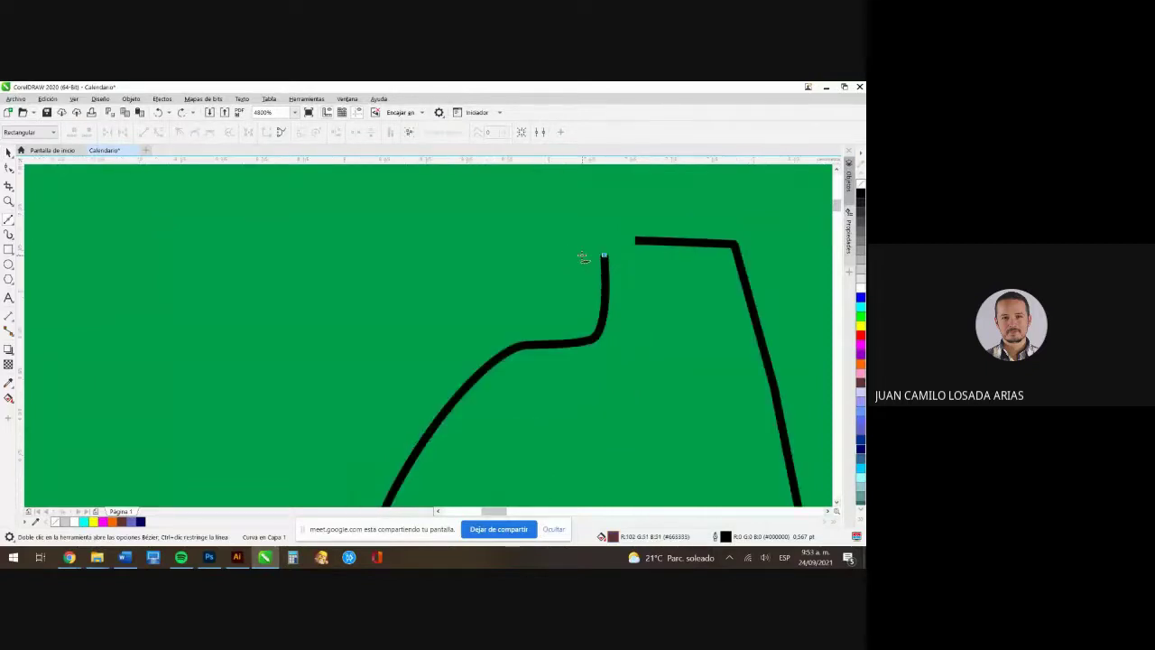
scroll(583, 256, down, 2)
key(ctrl+z)
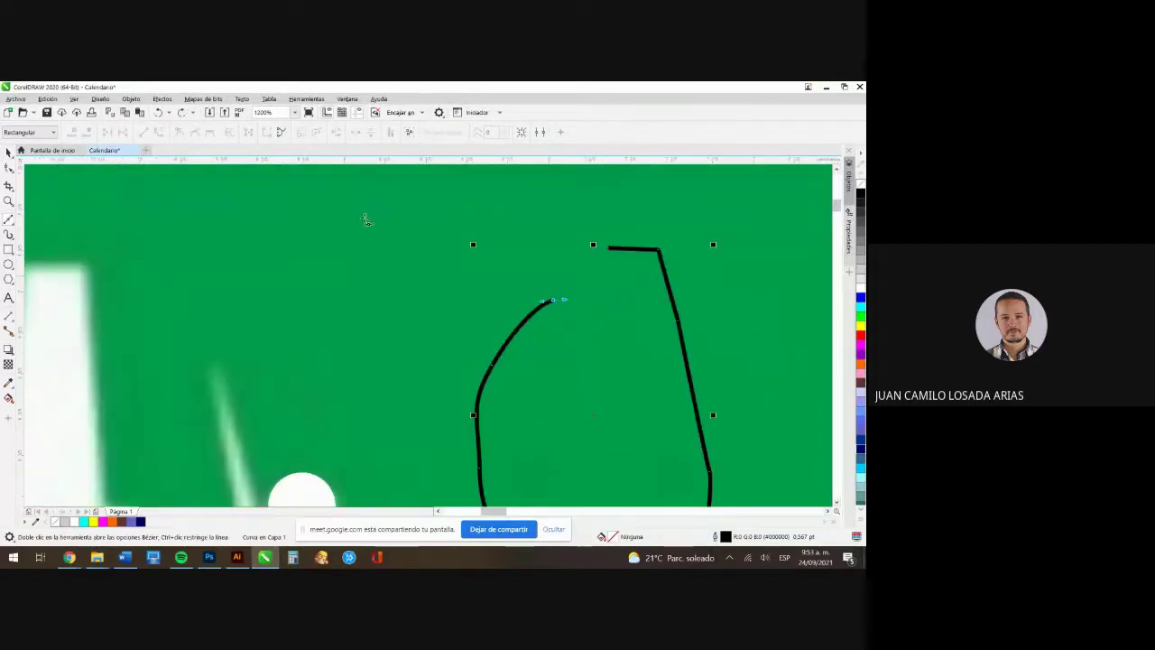
click(525, 290)
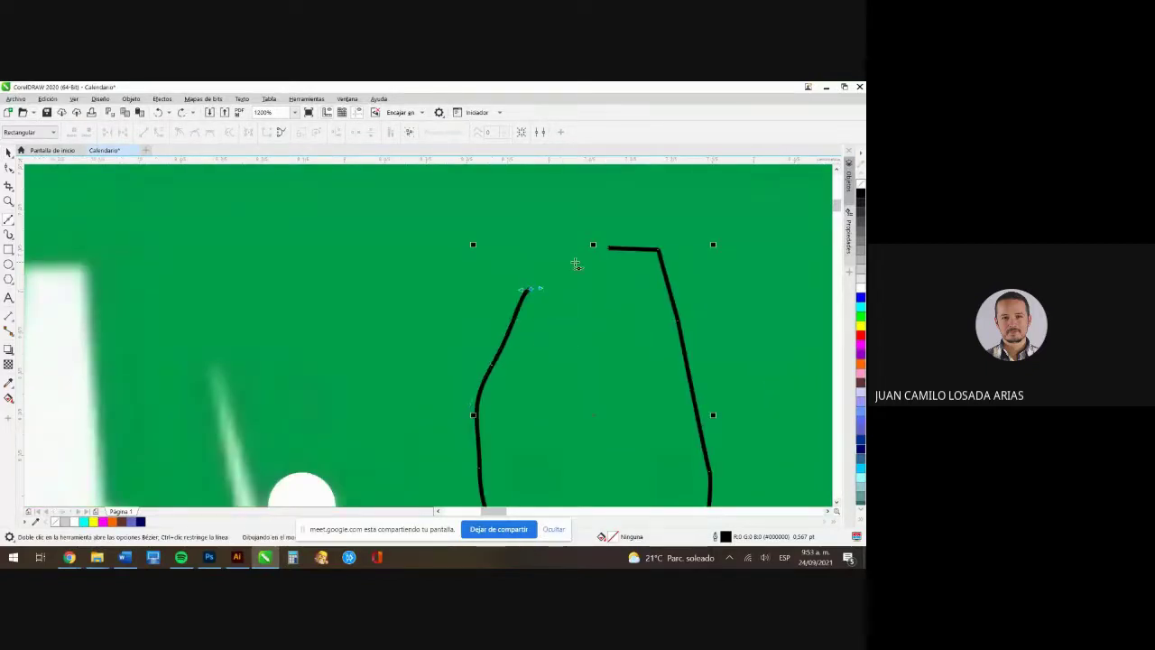
click(610, 249)
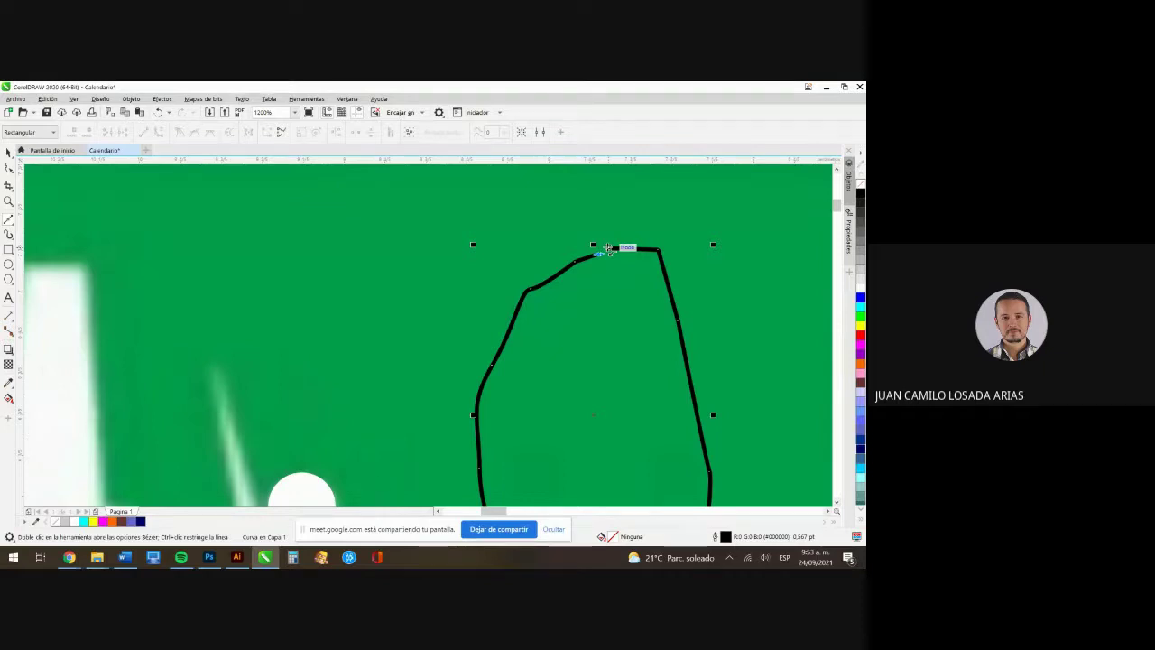
click(608, 248)
Test several fill colors on the closed practice shape, from red and orange through to light violet, and delete the shape
click(860, 335)
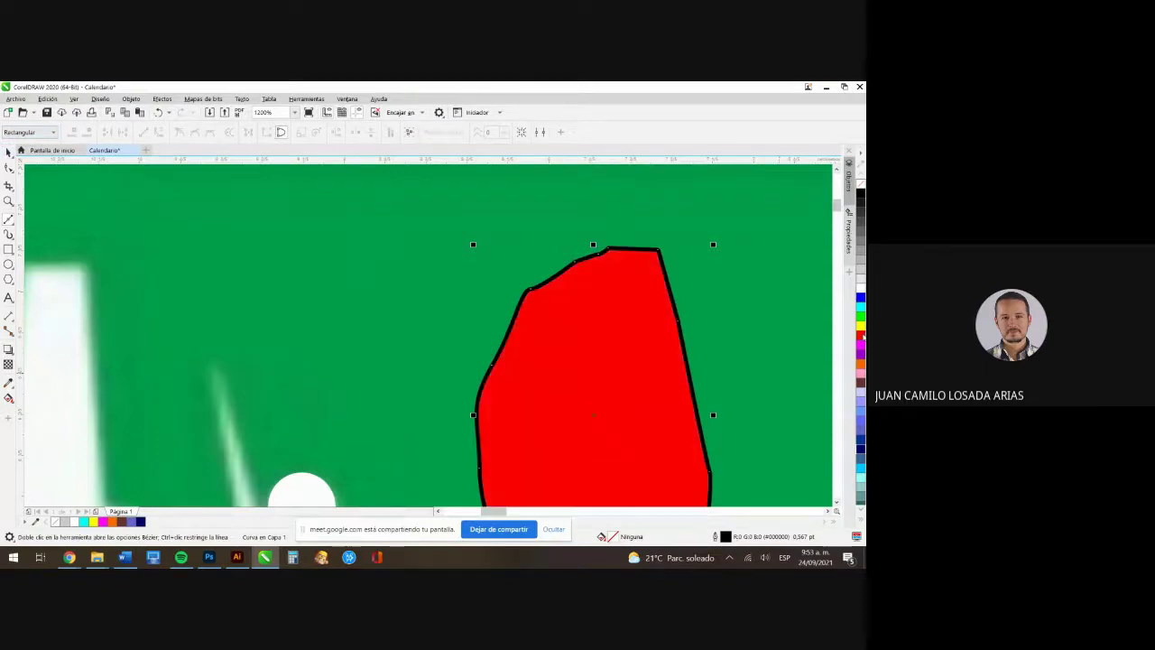
click(861, 344)
click(860, 364)
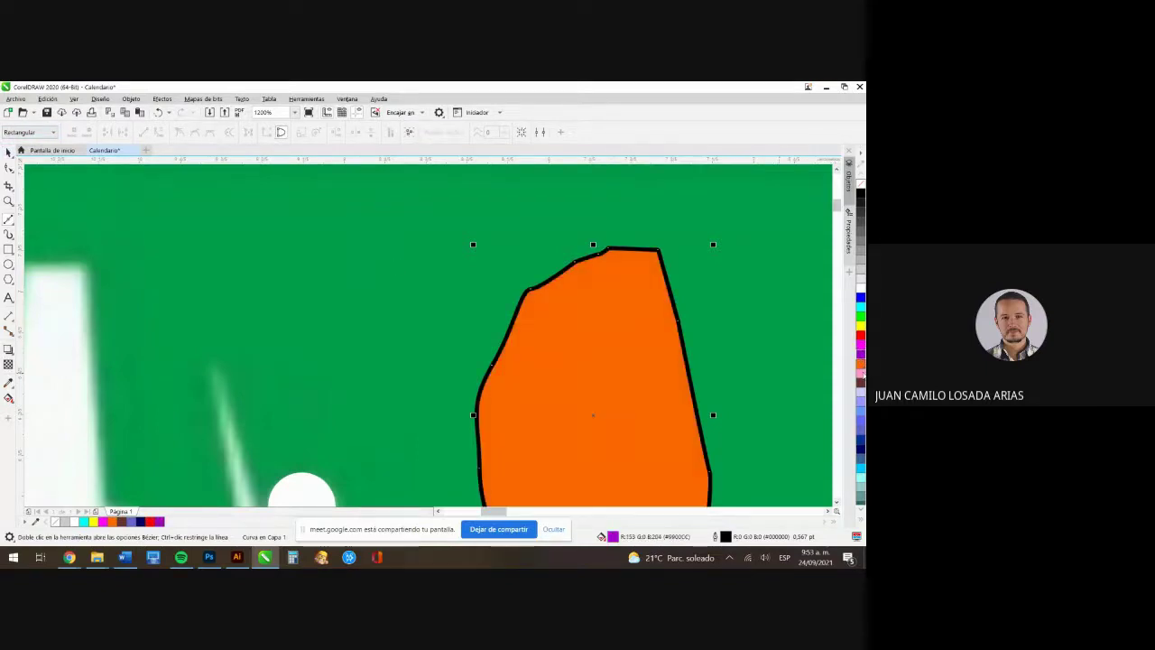
click(860, 372)
click(860, 381)
click(860, 396)
scroll(477, 326, down, 1)
scroll(477, 326, down, 2)
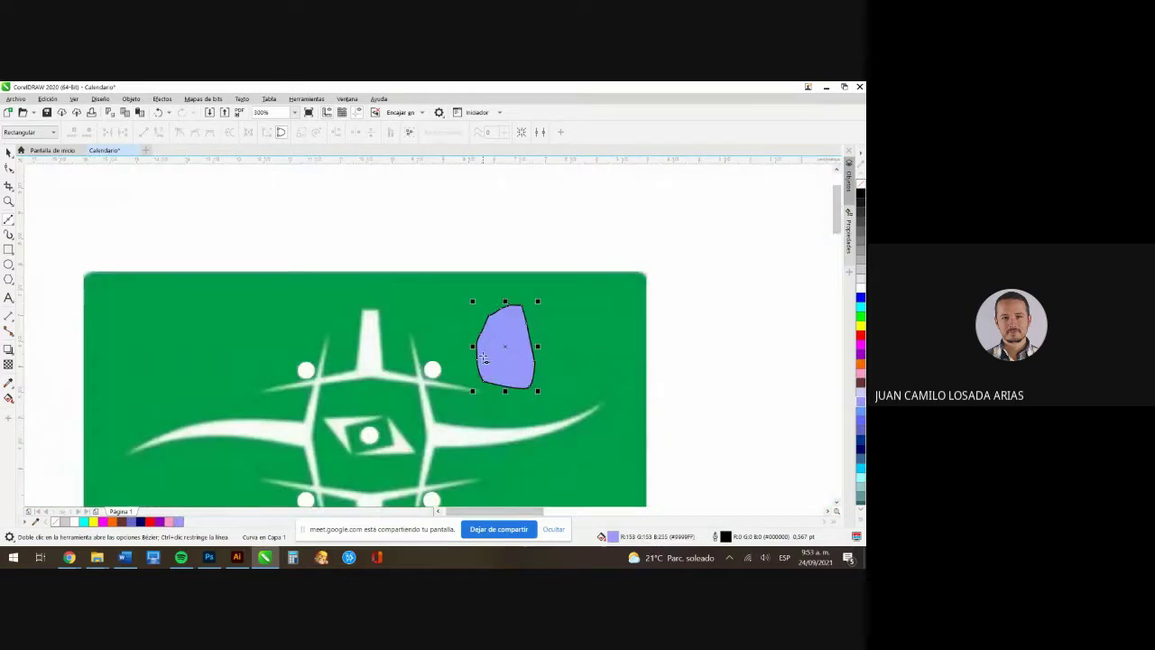
click(9, 152)
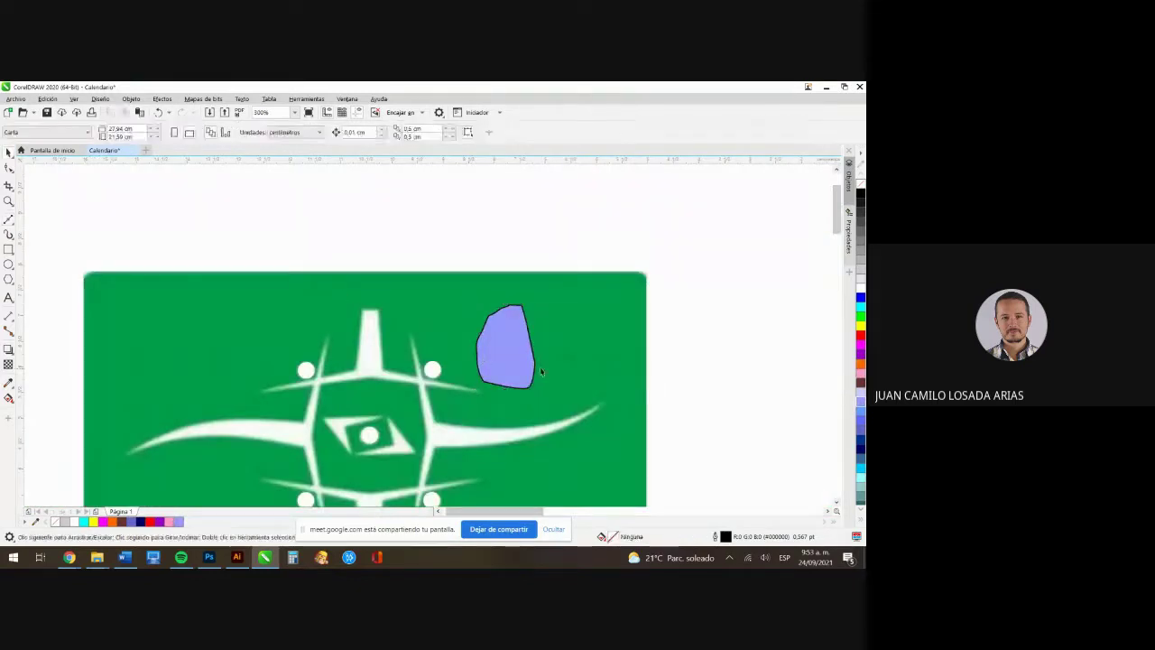
key(Delete)
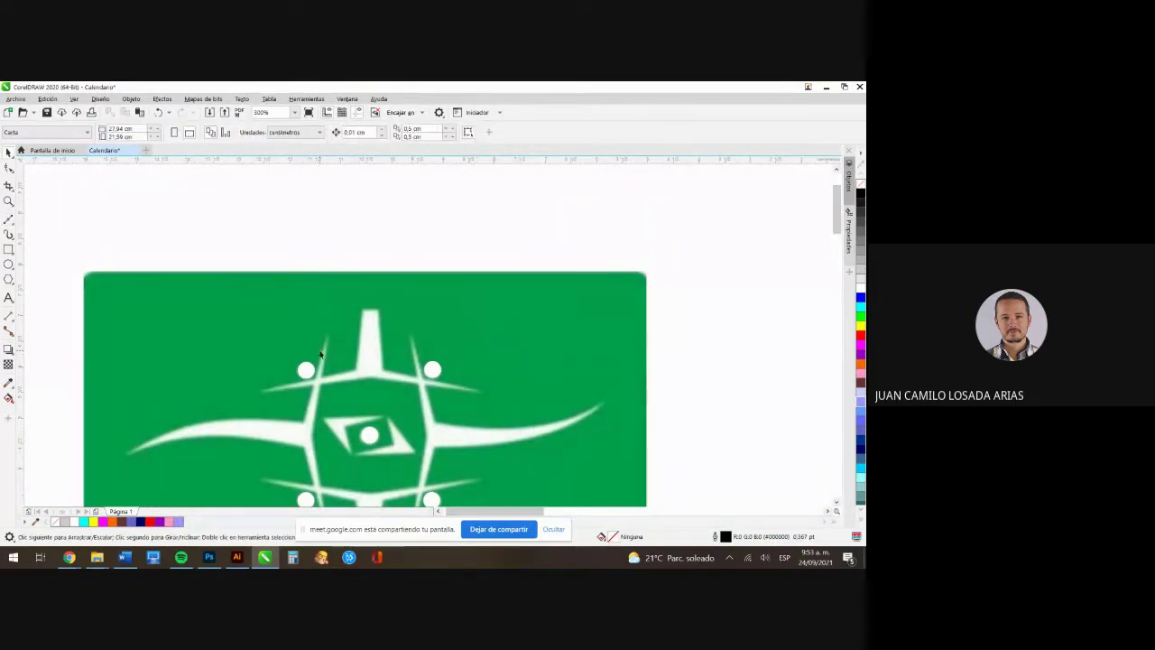
Trace the logo's upper vertical bar and its two tapering arms as one closed Bézier outline with straight segments, and fill it white
scroll(310, 343, up, 1)
scroll(412, 387, up, 1)
scroll(405, 379, down, 1)
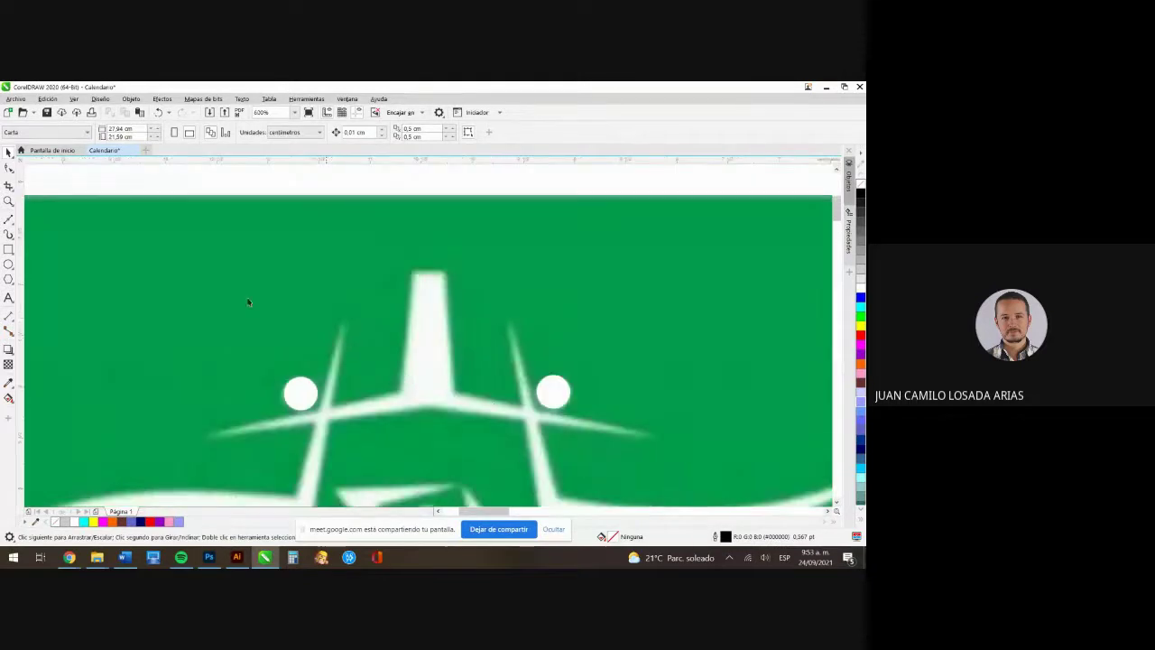
click(9, 218)
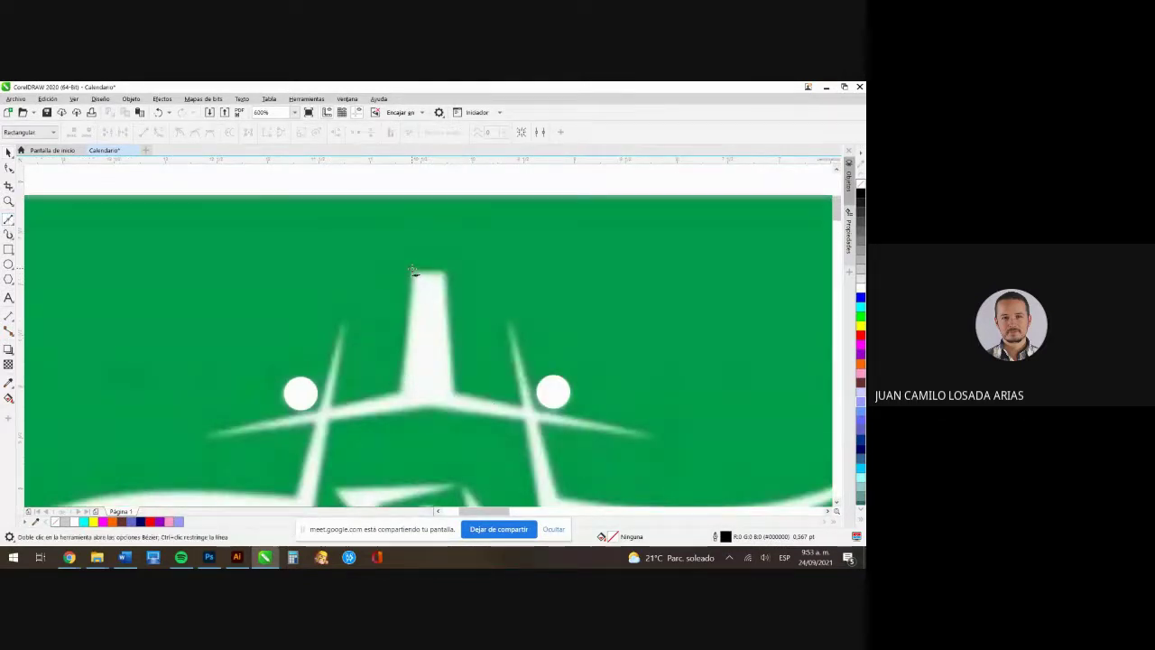
click(407, 270)
click(448, 270)
click(454, 394)
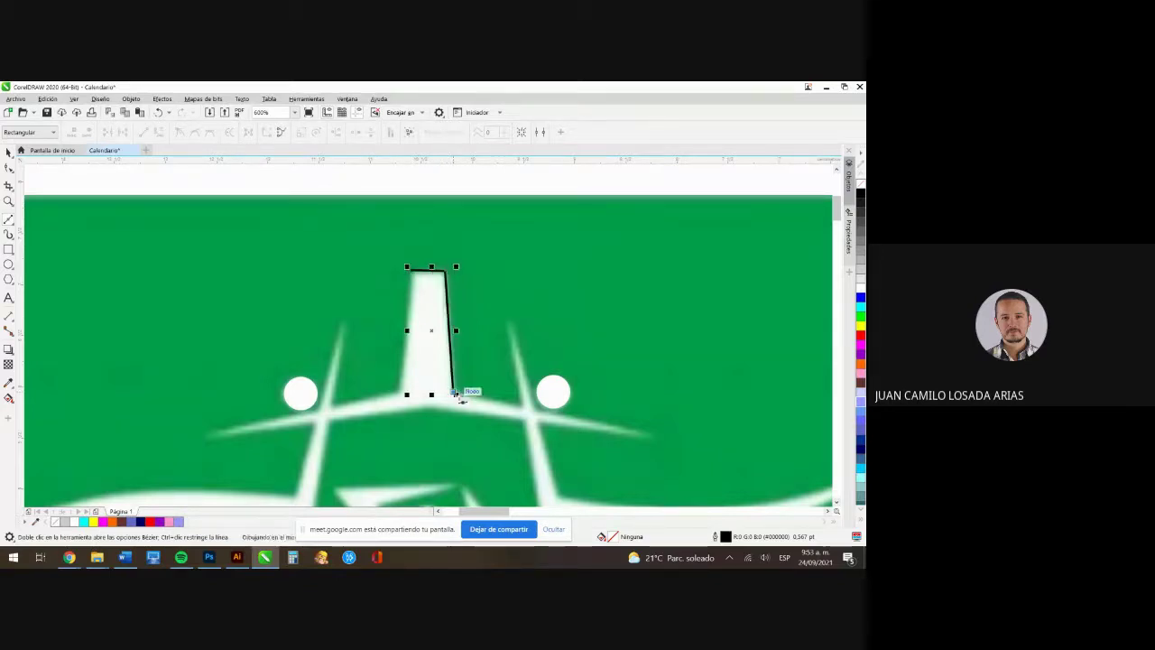
click(647, 437)
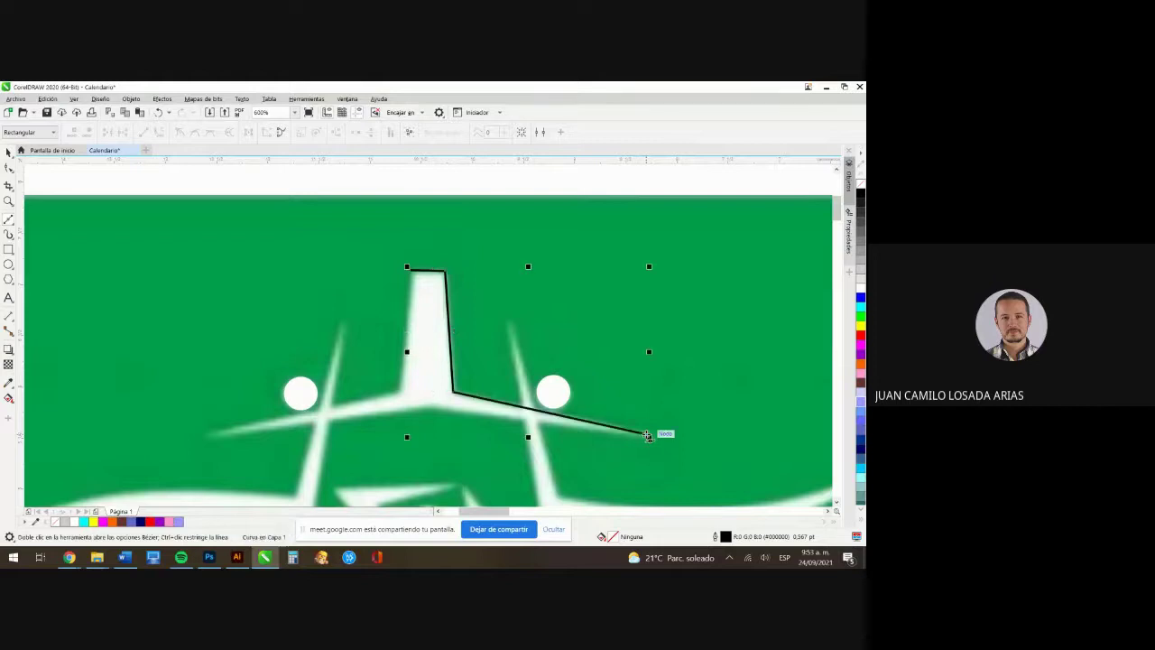
click(428, 406)
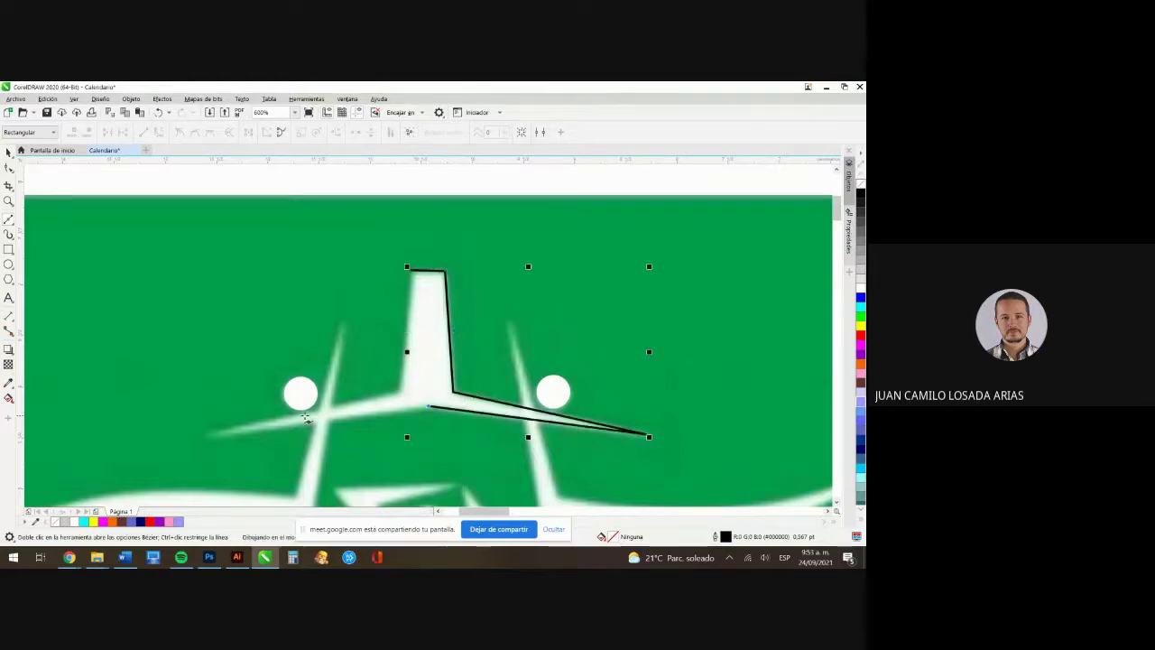
click(207, 435)
click(398, 390)
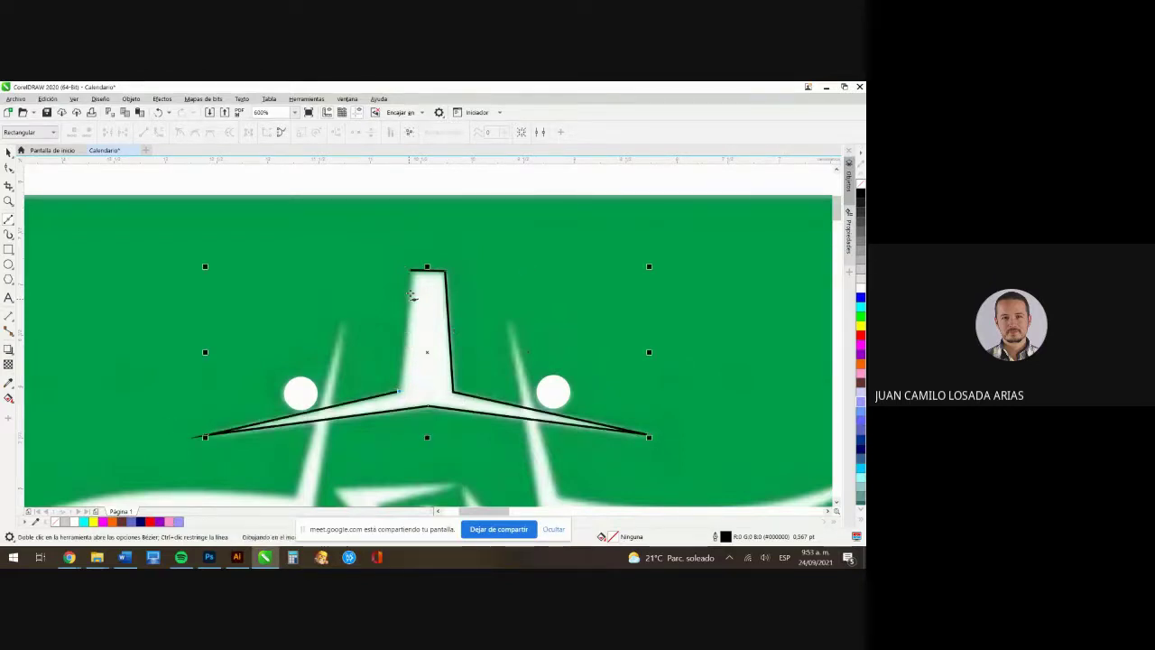
click(411, 270)
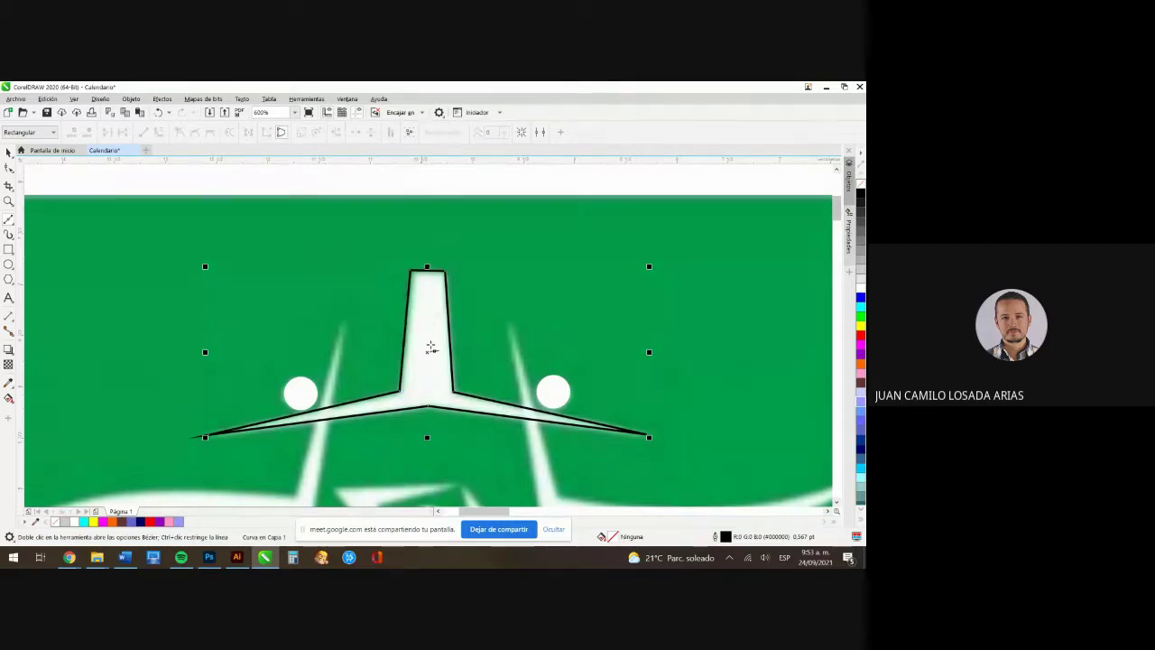
click(861, 288)
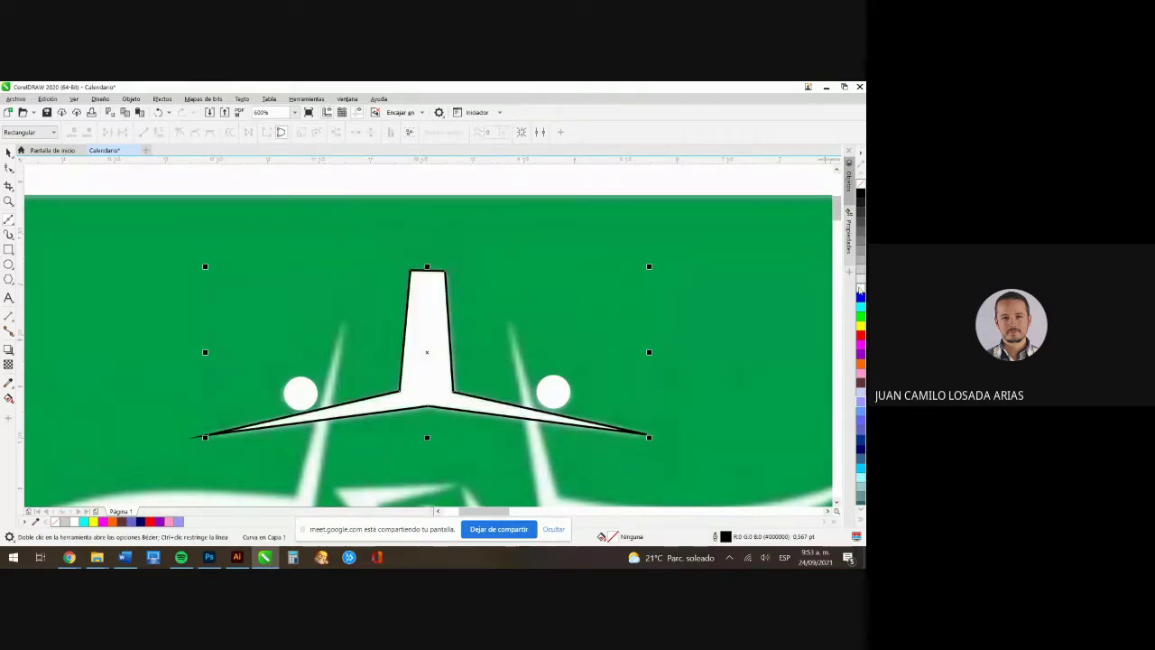
Fill the traced upper bar-and-arms shape white, try a white outline on it, and remove the outline
click(860, 289)
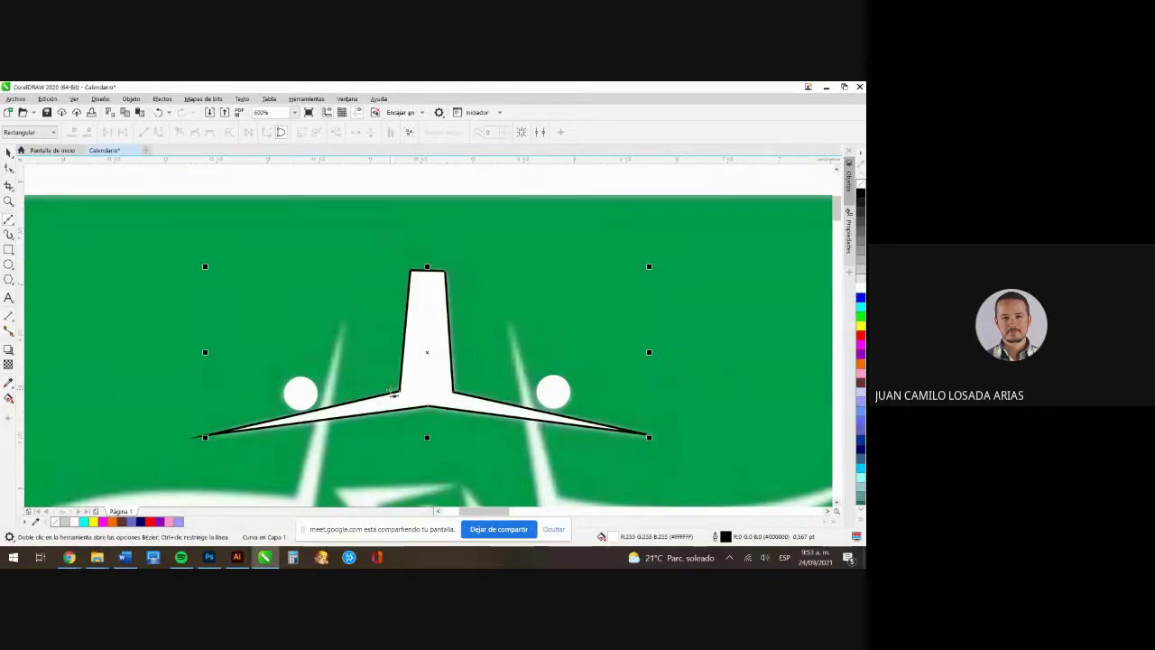
right_click(860, 293)
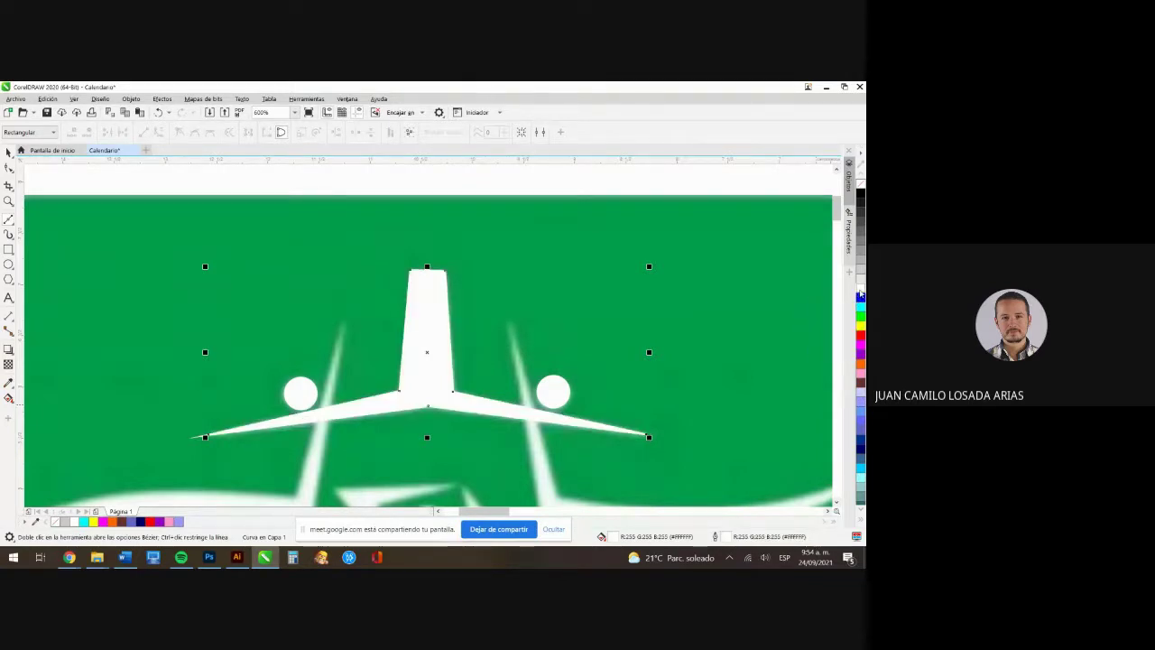
right_click(861, 185)
key(alt)
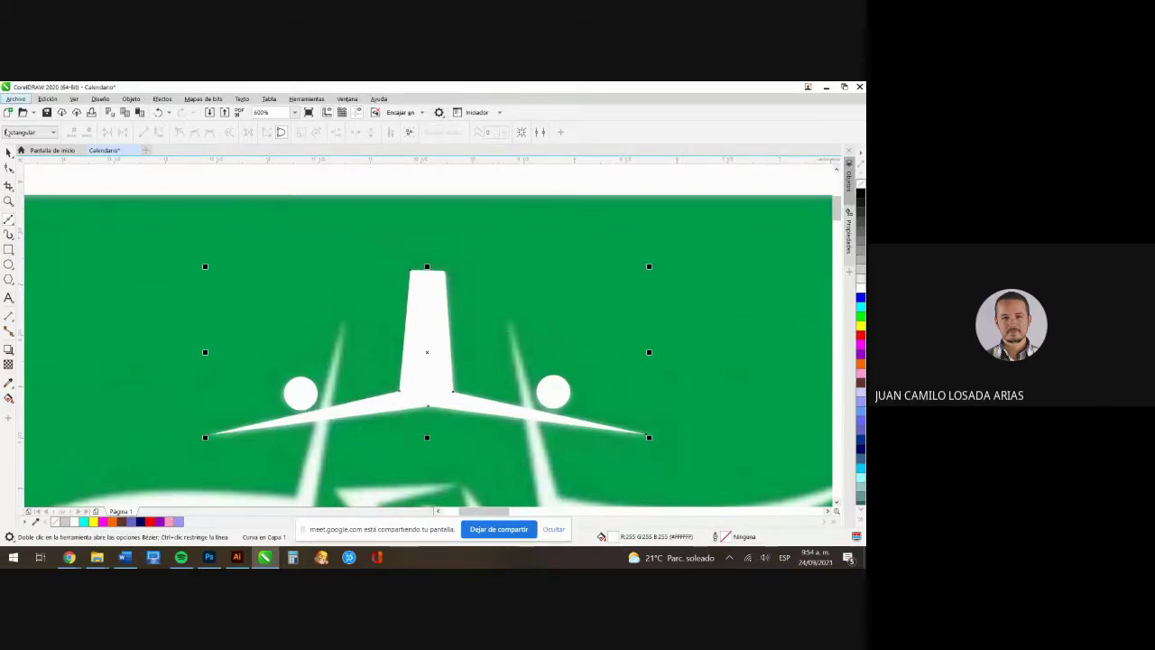
Duplicate the upper bar-and-arms shape onto the logo's lower bar and mirror the copy vertically to match the artwork
click(8, 151)
scroll(374, 256, down, 3)
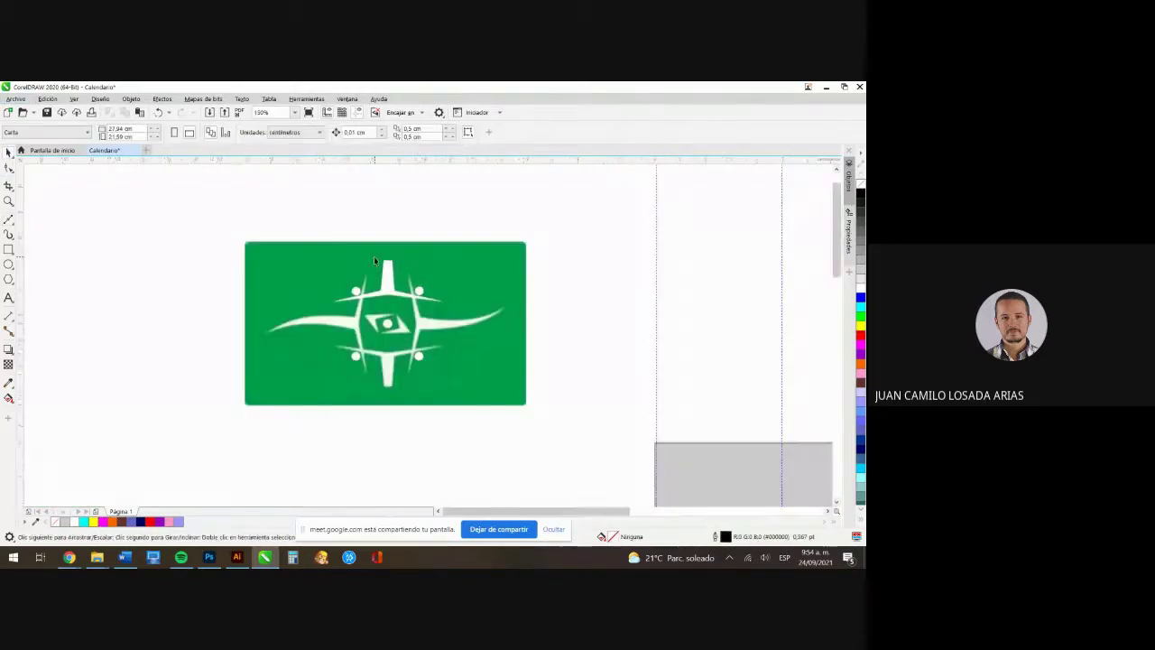
scroll(376, 279, up, 2)
scroll(379, 302, down, 2)
scroll(389, 344, up, 1)
scroll(389, 344, down, 1)
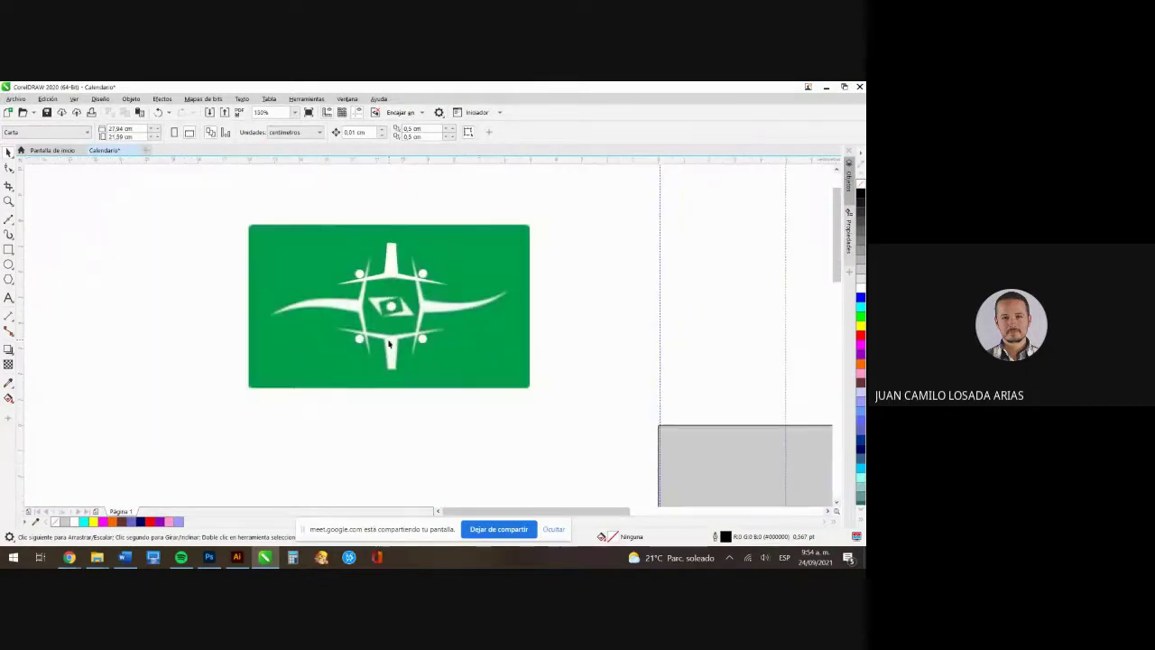
scroll(389, 249, up, 1)
click(407, 264)
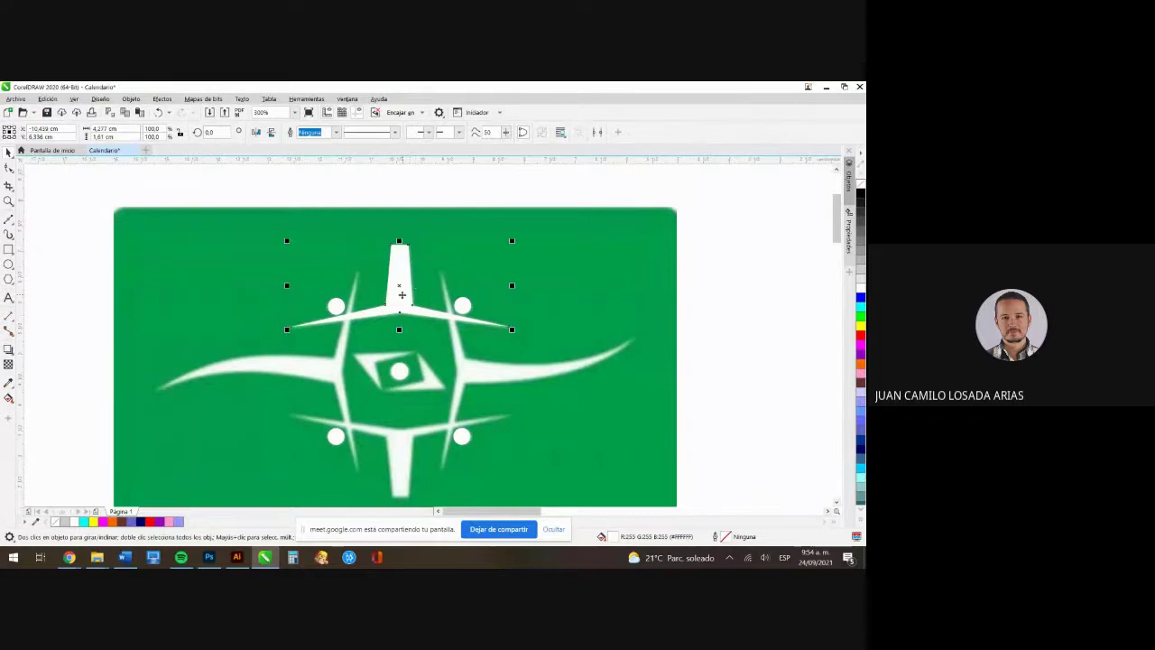
drag(402, 294, 401, 457)
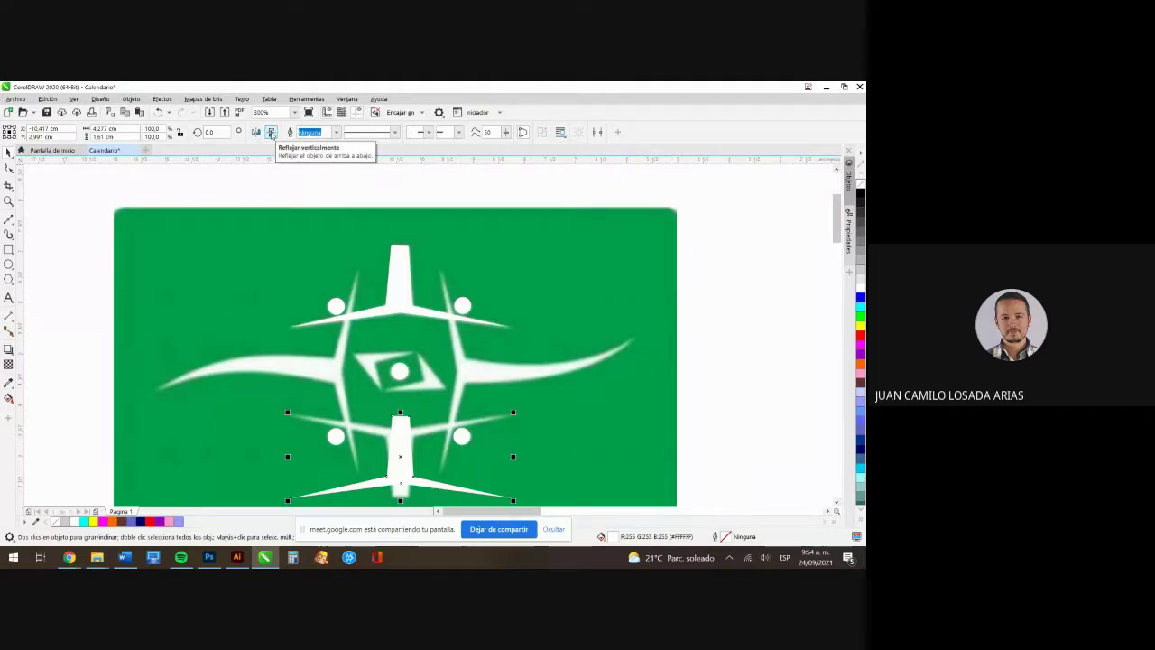
click(271, 133)
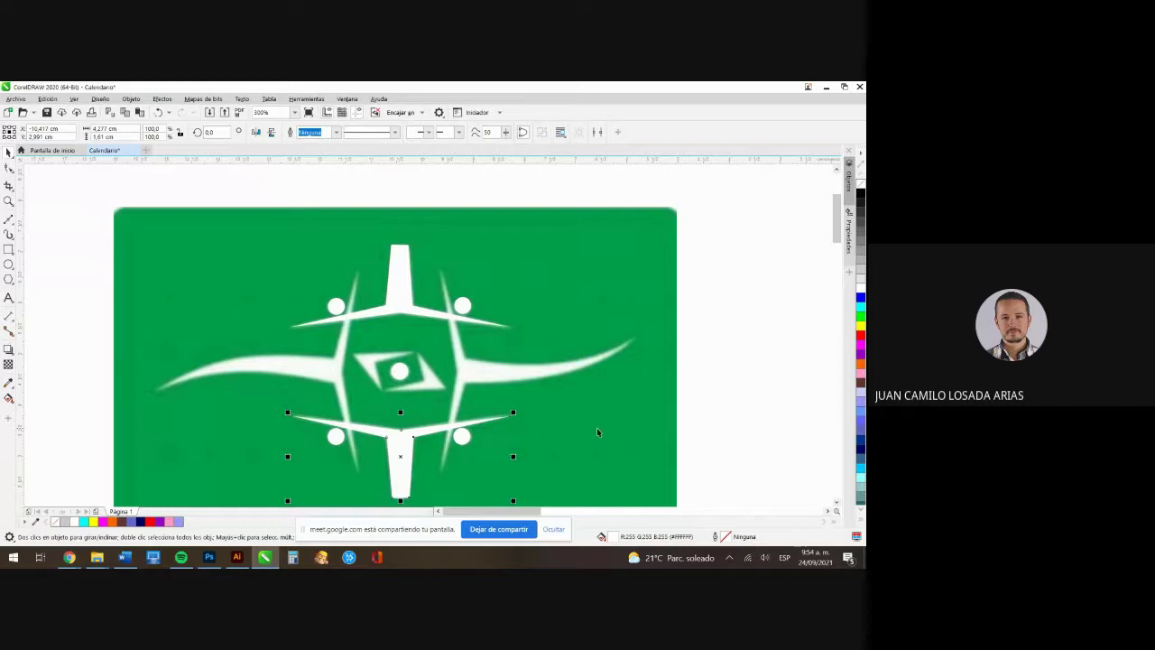
click(403, 426)
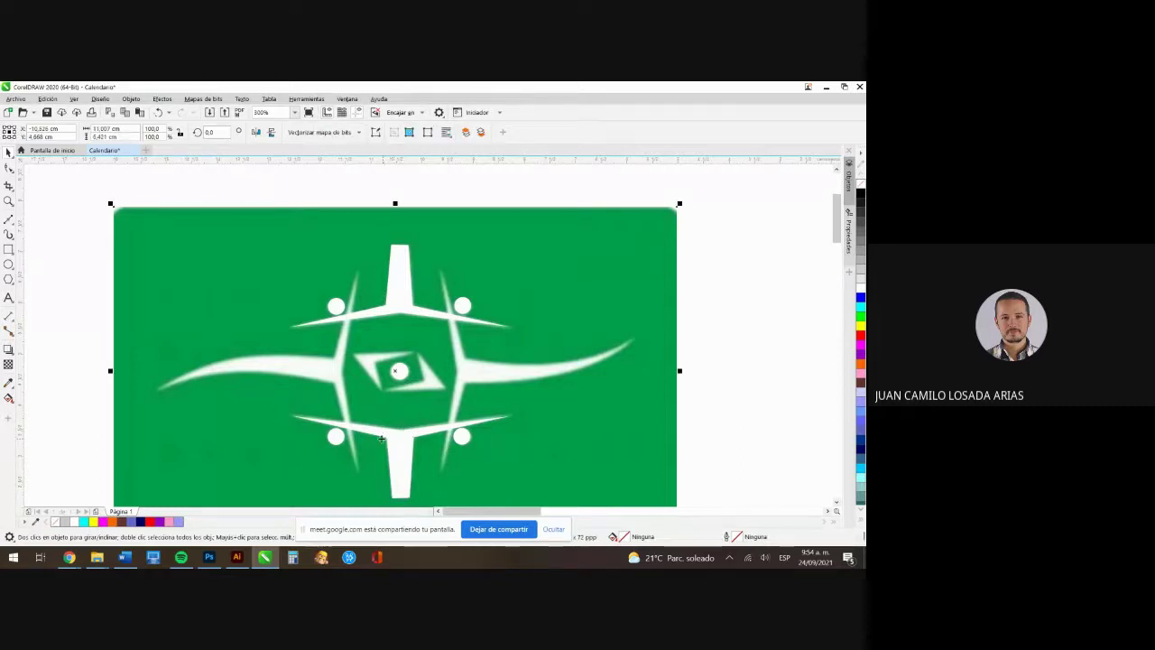
click(794, 382)
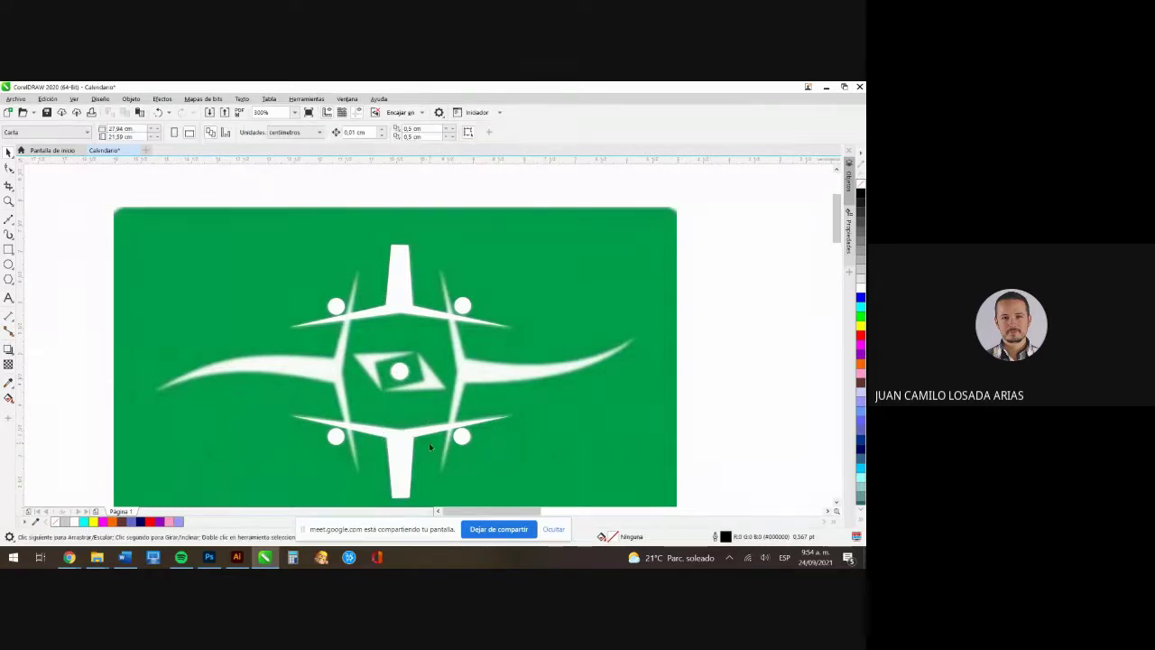
Start a Bézier outline with straight segments along the logo's right slanted bar, from its upper tip to its lower tip and back to the wing's base
scroll(429, 442, up, 1)
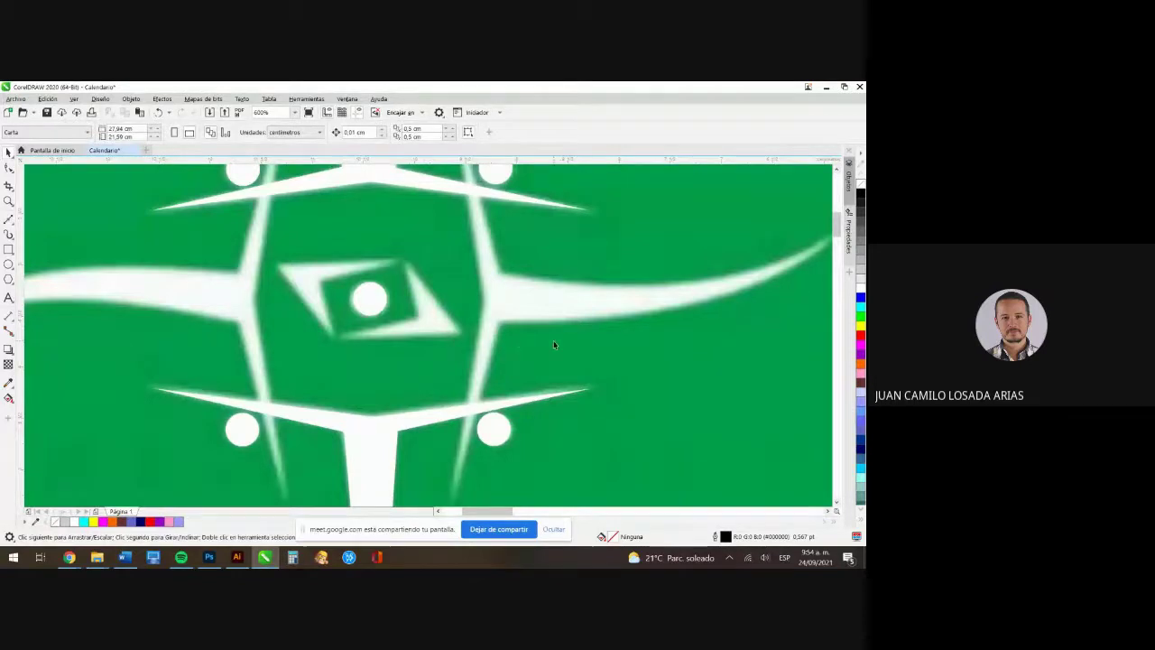
scroll(554, 345, down, 1)
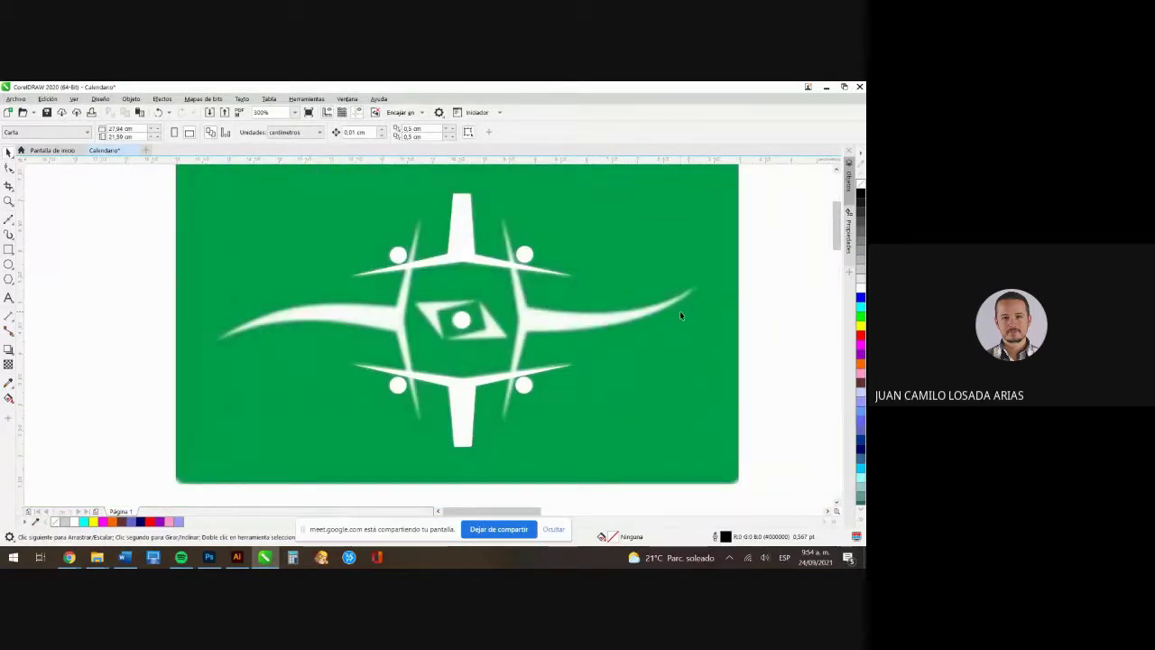
scroll(743, 310, up, 1)
scroll(567, 352, down, 1)
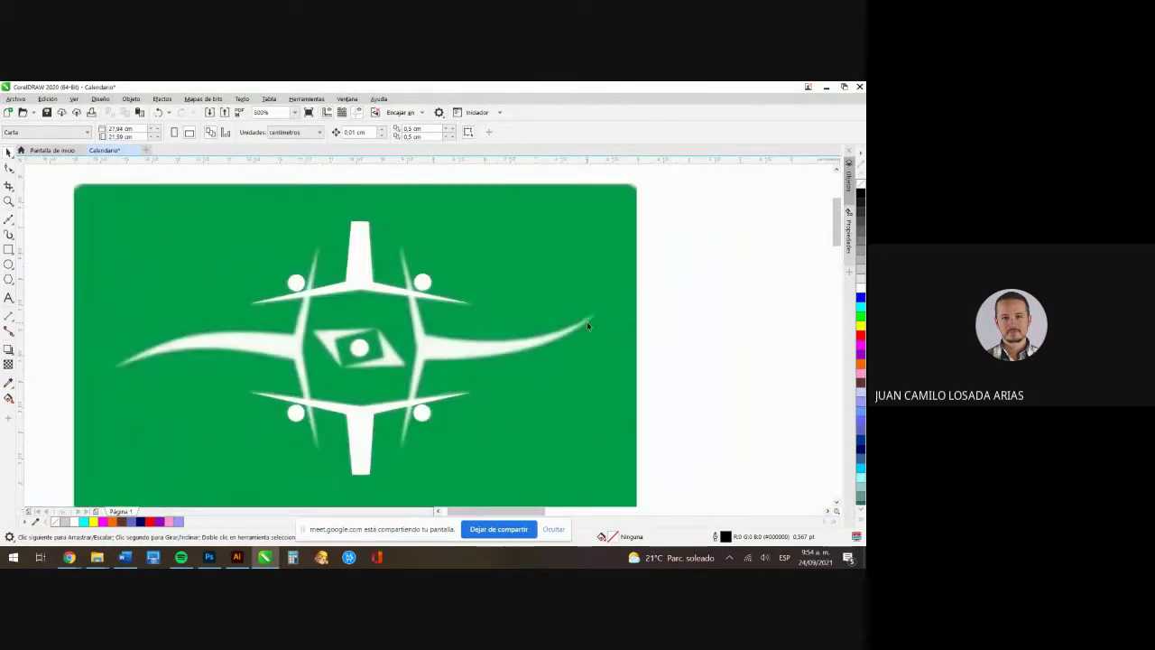
scroll(510, 320, up, 1)
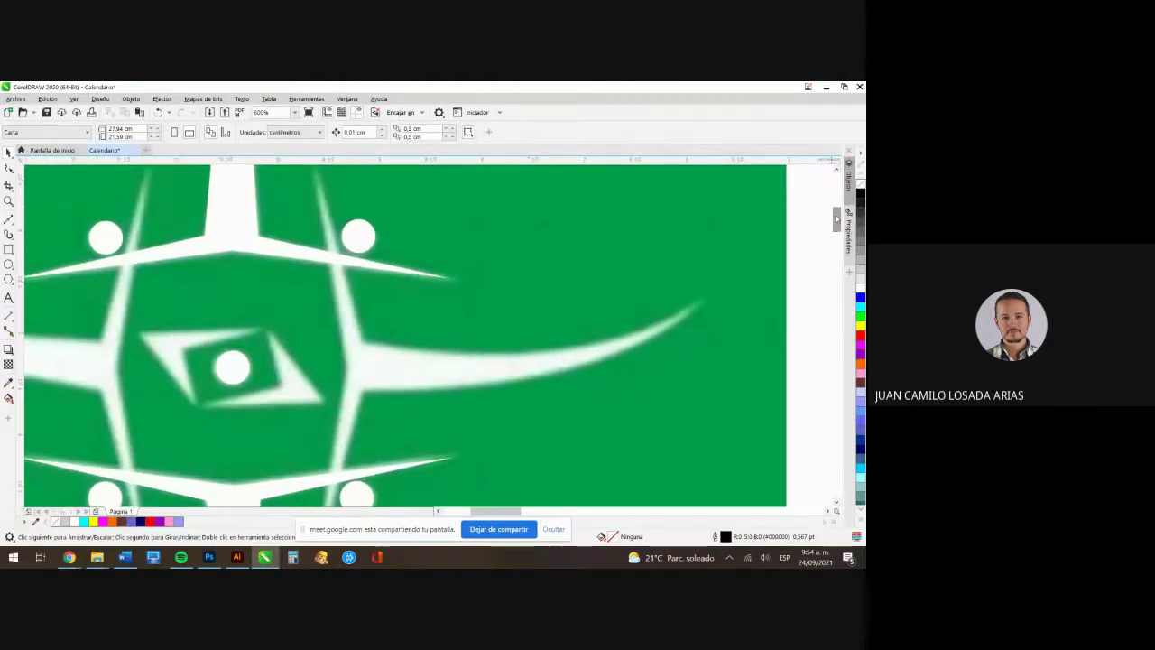
scroll(510, 272, down, 1)
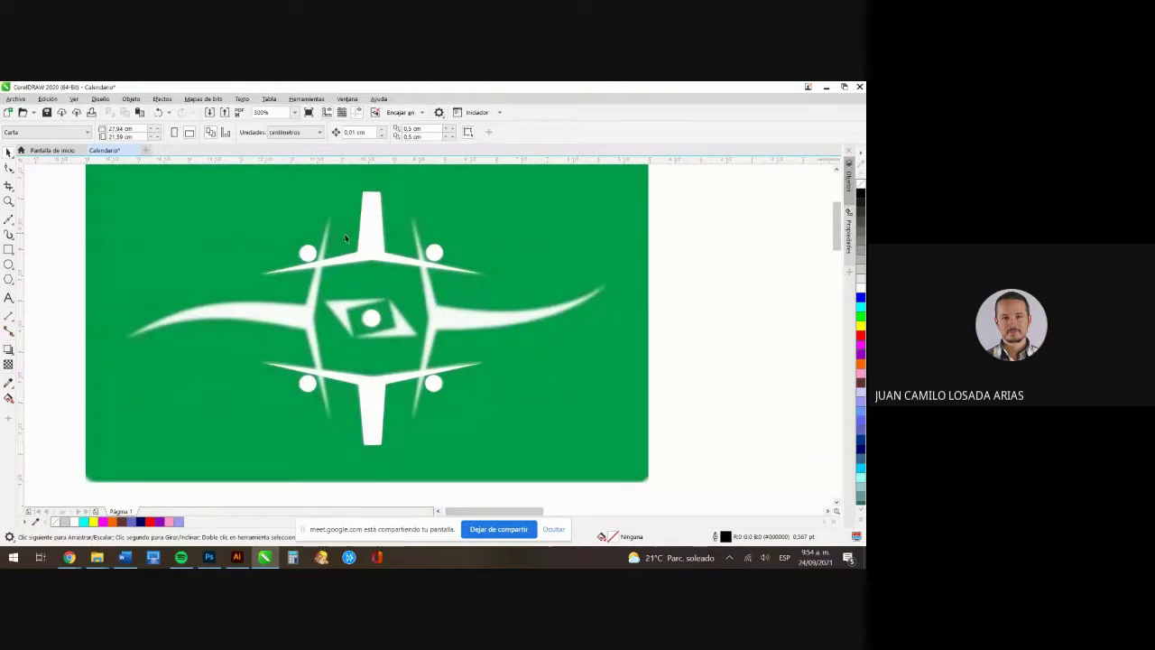
click(8, 219)
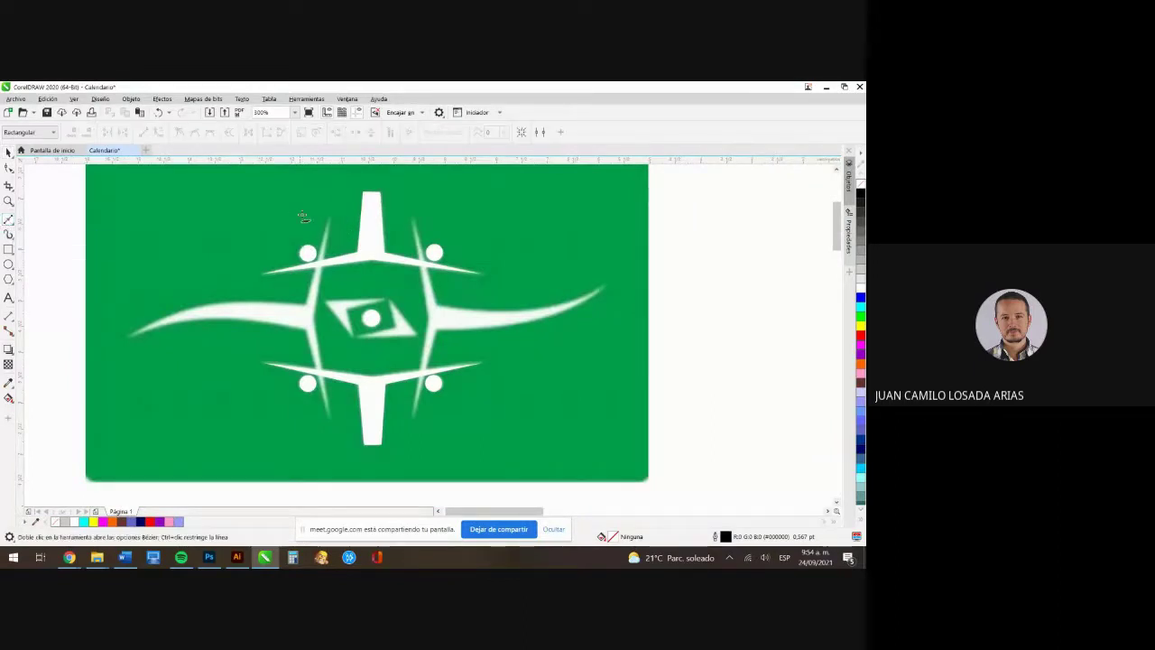
click(411, 217)
click(430, 317)
click(412, 418)
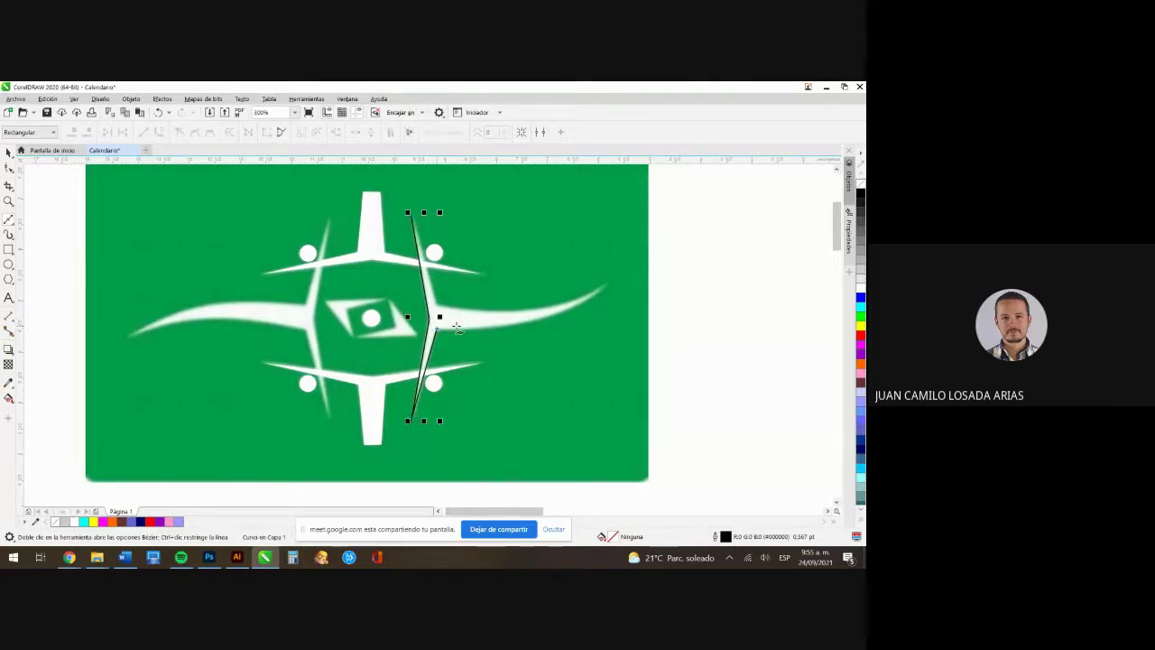
scroll(456, 327, up, 2)
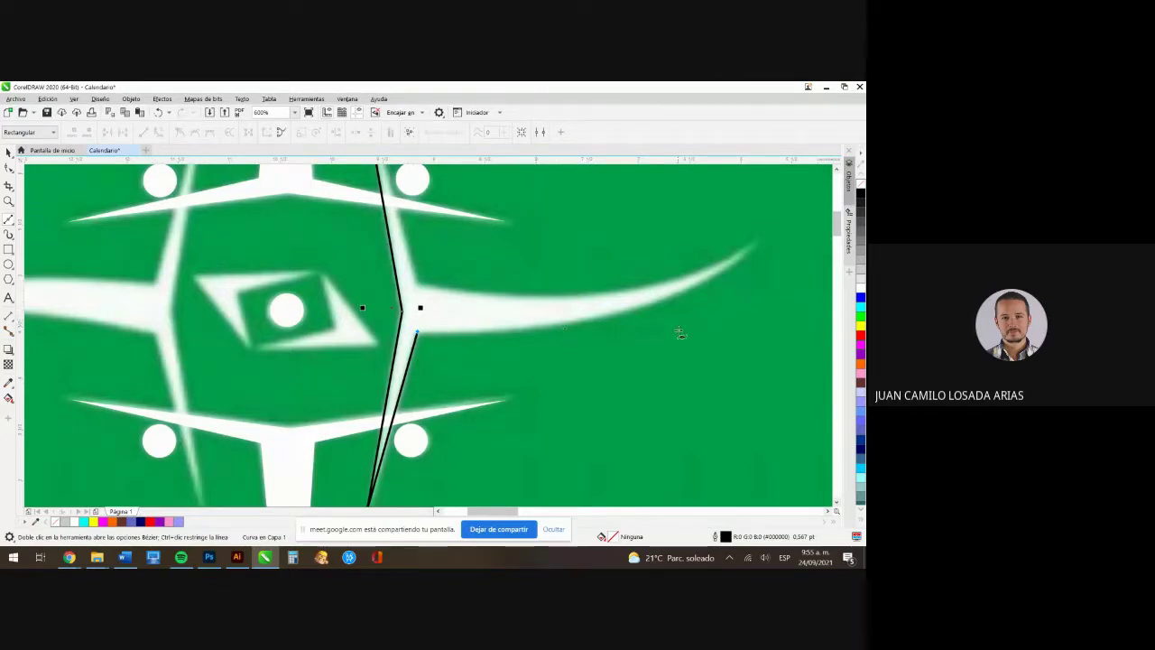
click(417, 332)
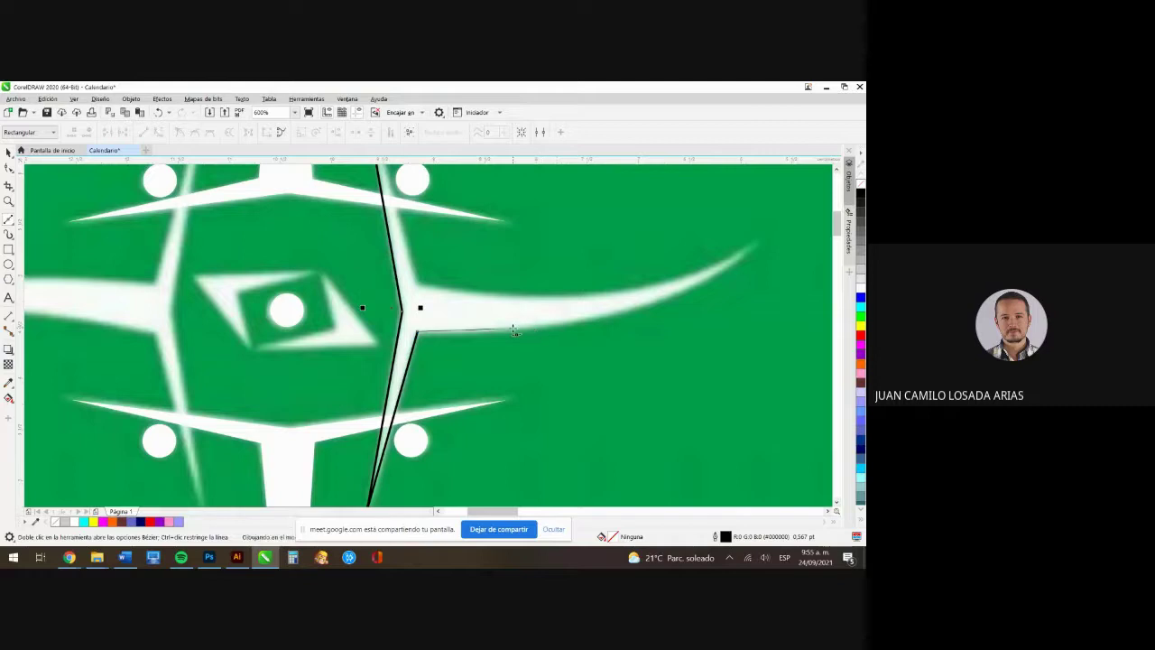
Trace the right wing with curved Bézier segments out to its tip and back, and close the outline at the bar's upper tip
drag(515, 332, 596, 321)
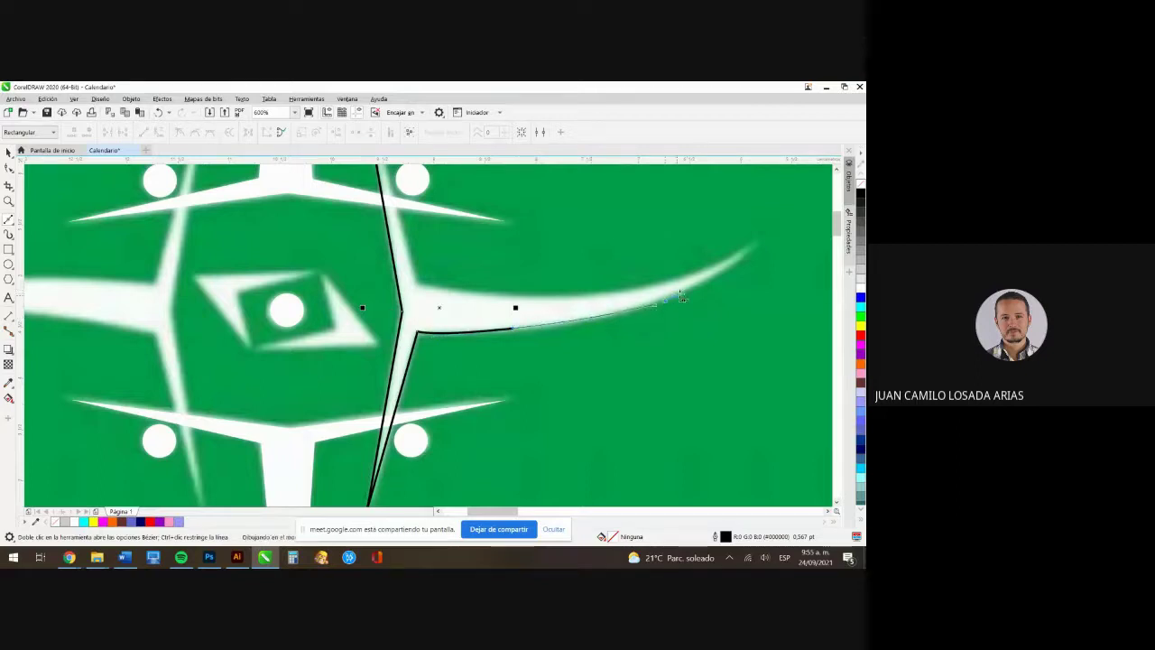
click(749, 252)
double_click(750, 246)
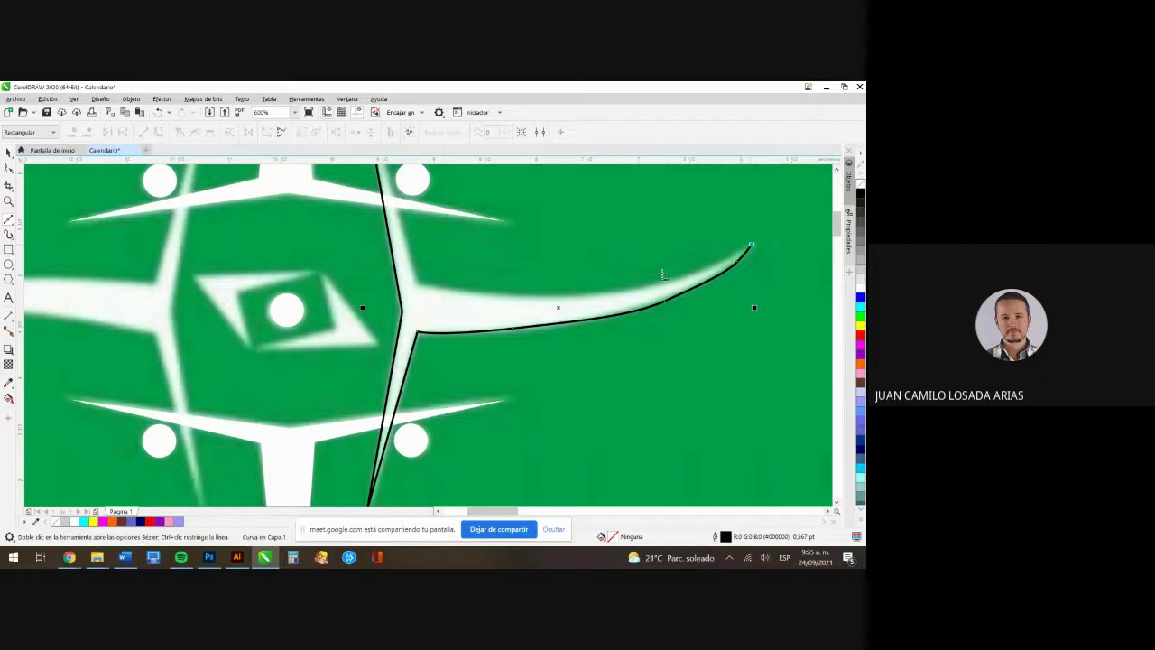
click(691, 271)
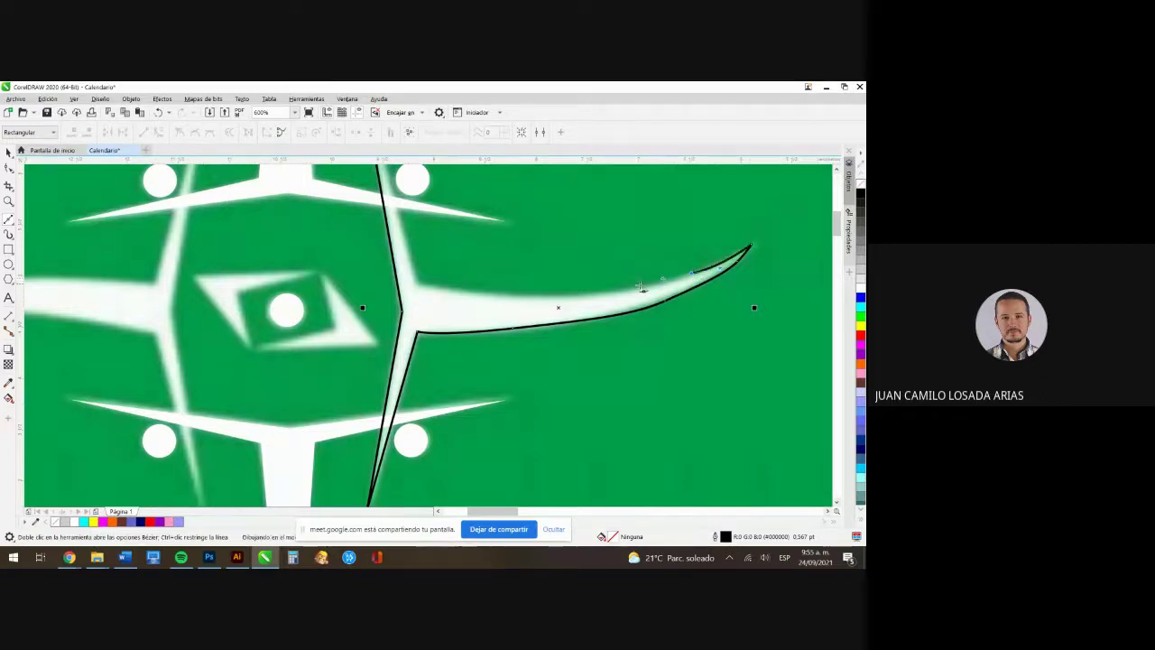
click(608, 292)
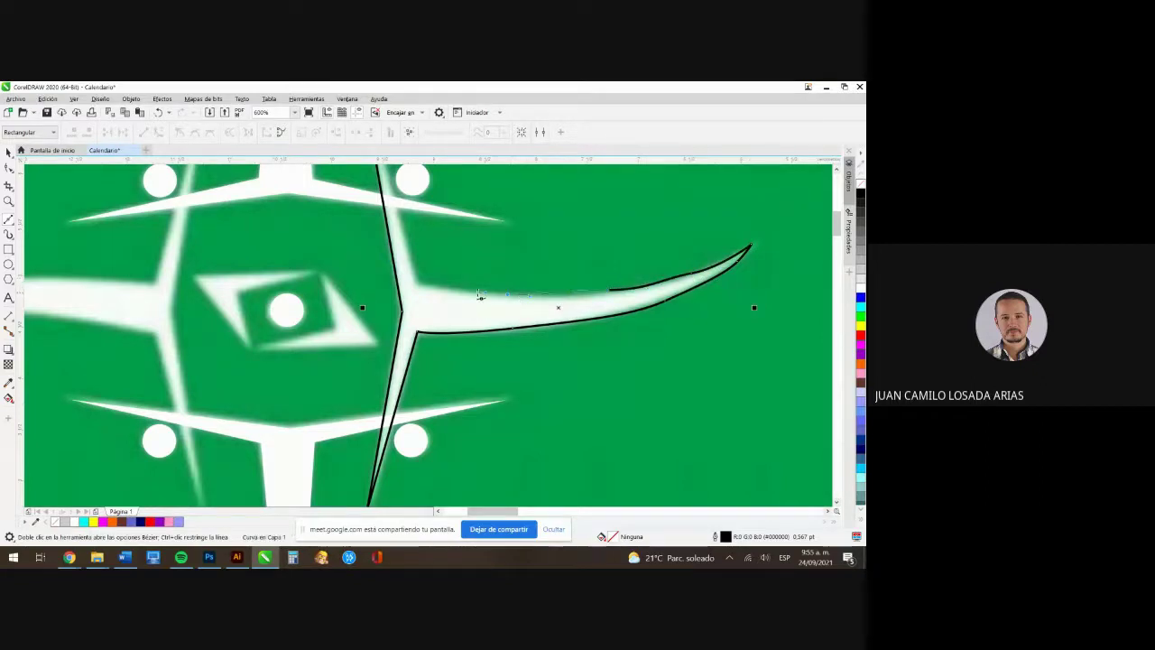
click(507, 294)
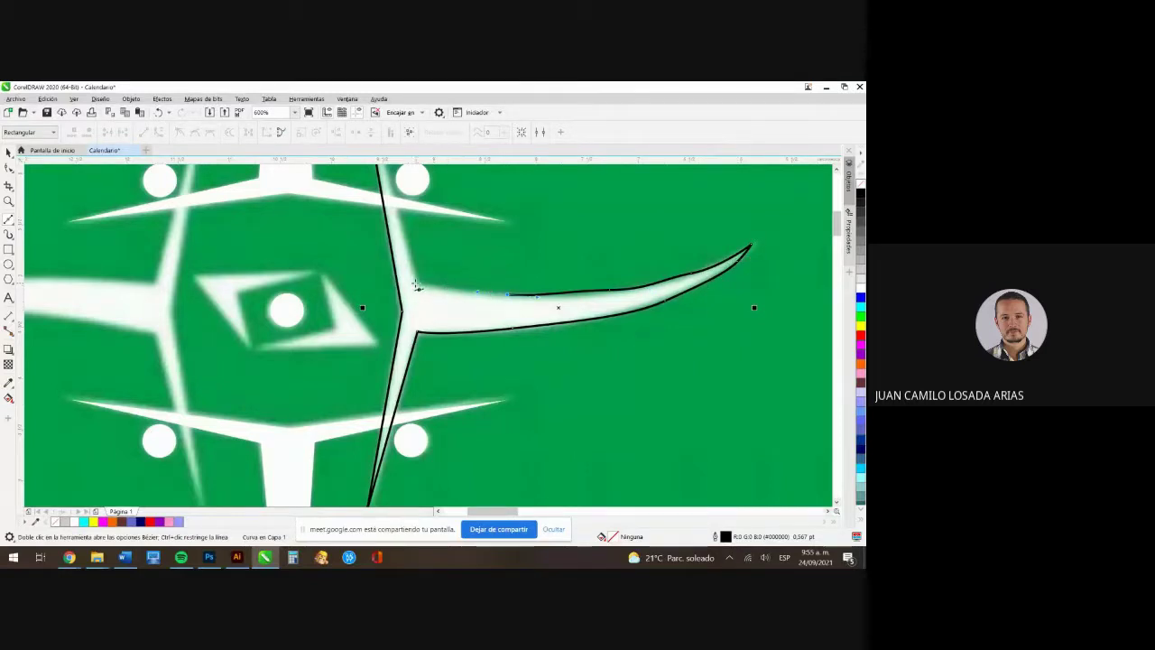
scroll(452, 436, down, 4)
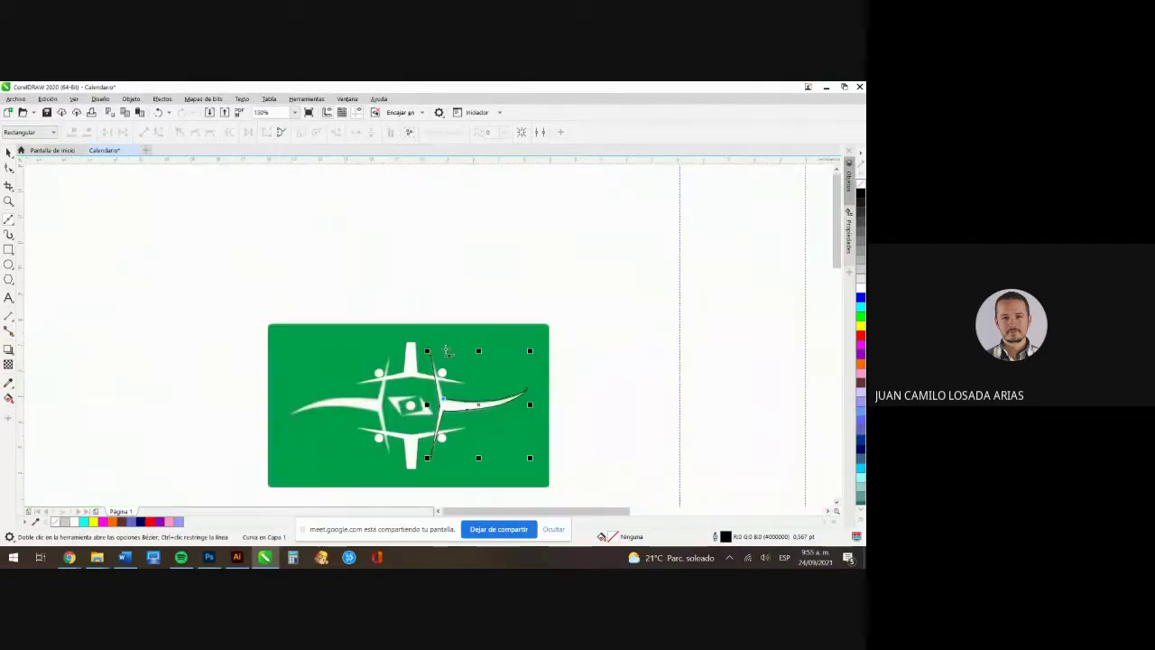
scroll(445, 351, up, 4)
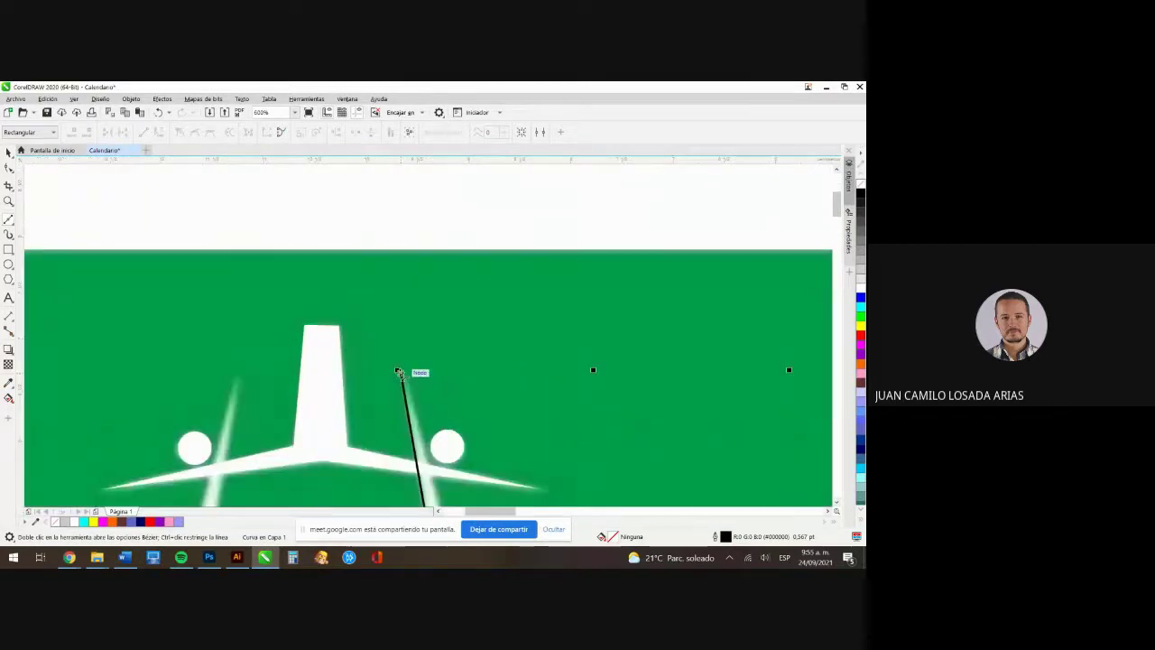
scroll(452, 298, down, 4)
scroll(447, 329, up, 5)
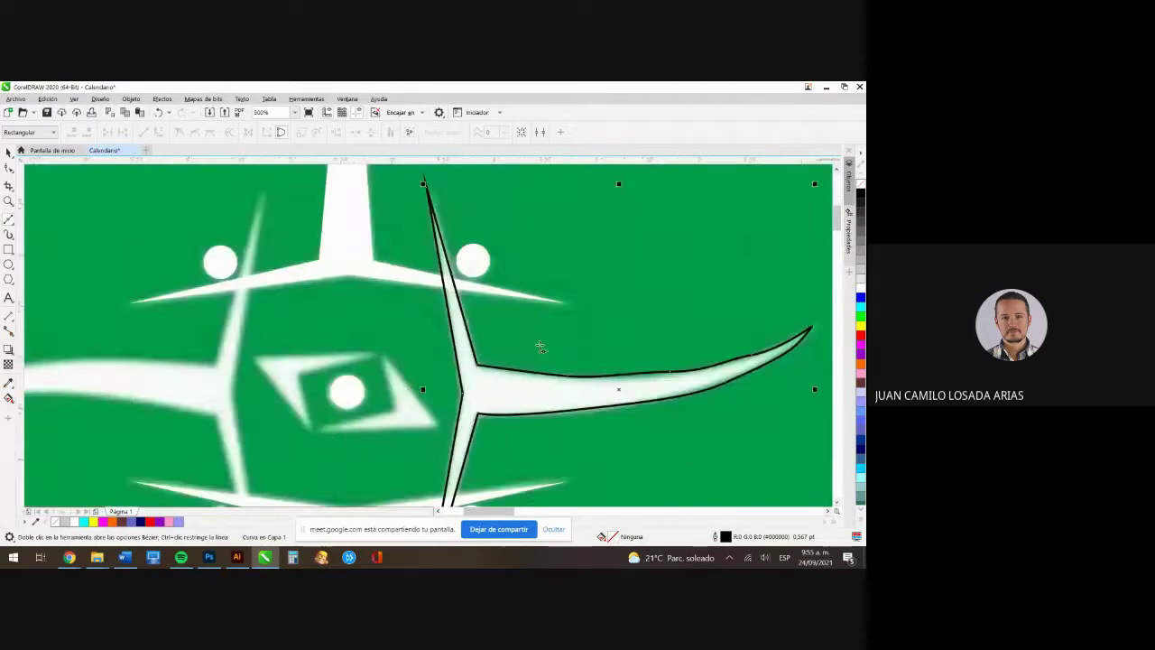
scroll(643, 347, down, 5)
scroll(643, 348, up, 4)
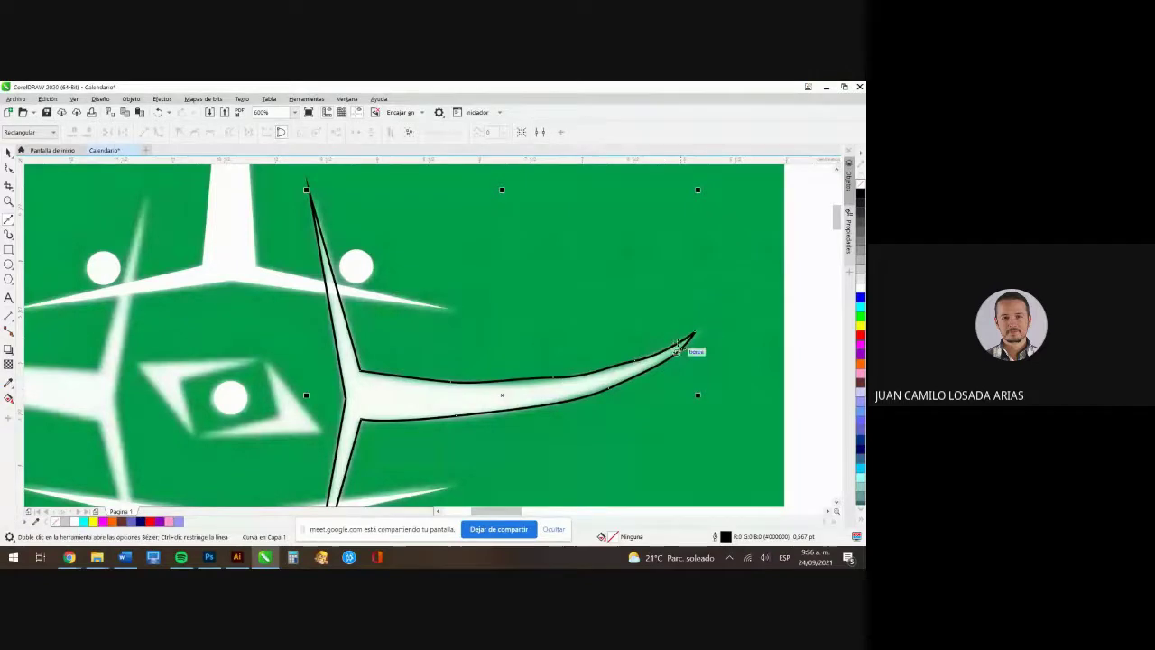
Remove the extra node near the tip on the upper edge of the traced right wing outline
click(8, 169)
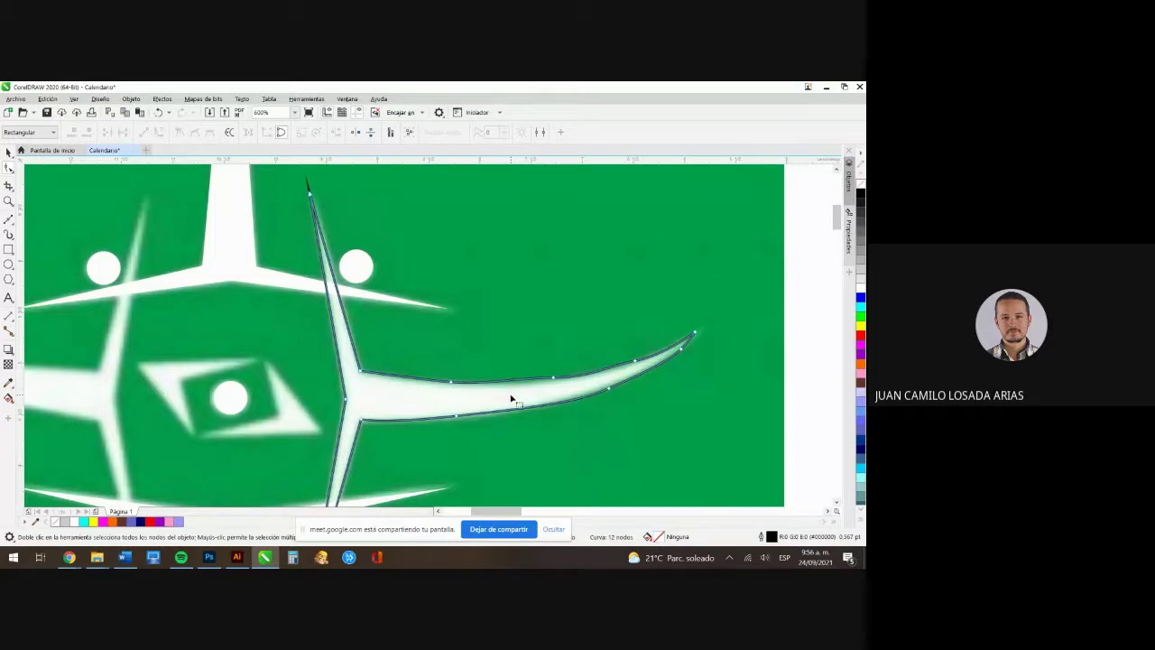
scroll(560, 381, up, 2)
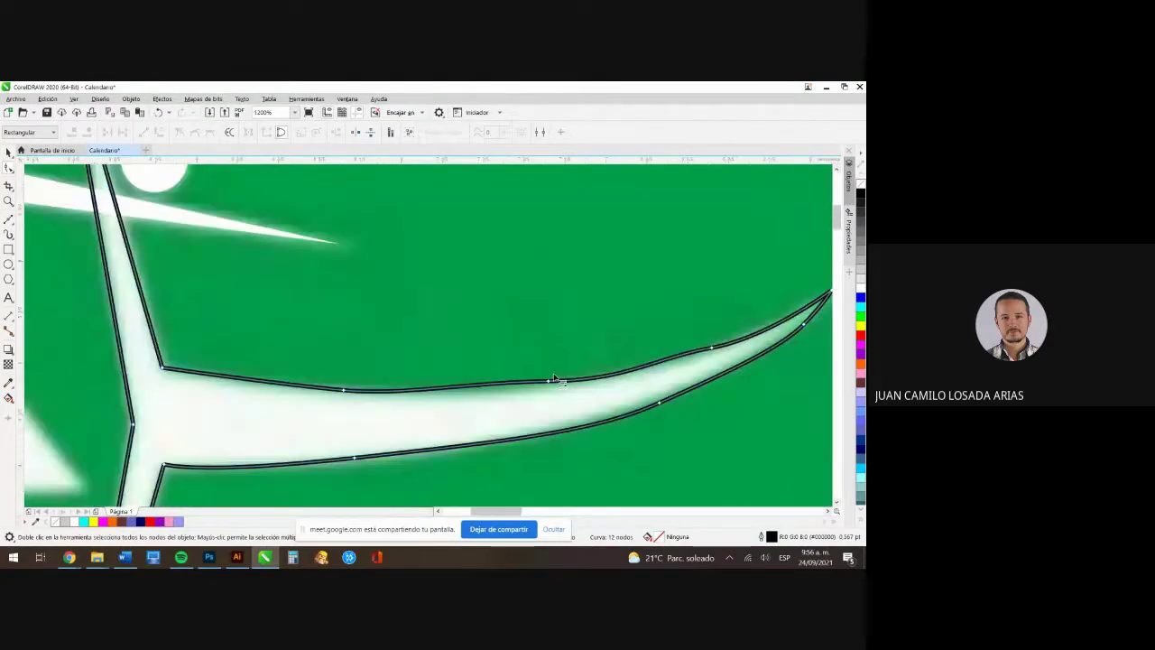
scroll(554, 379, down, 2)
scroll(551, 389, up, 2)
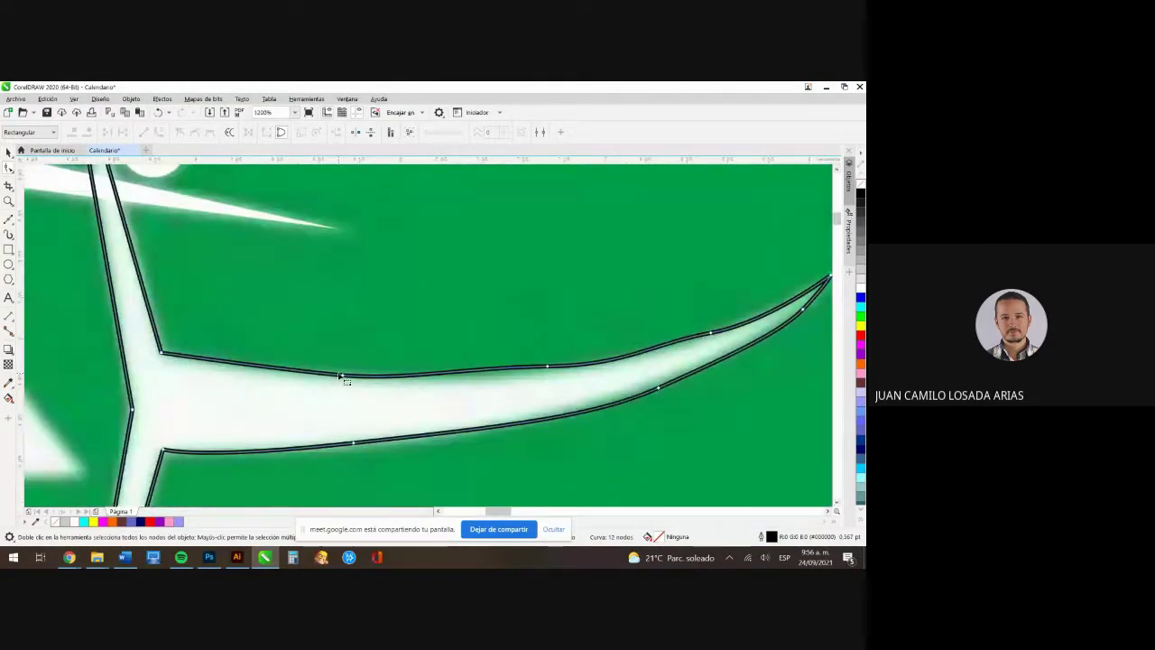
scroll(572, 329, down, 2)
scroll(544, 361, up, 2)
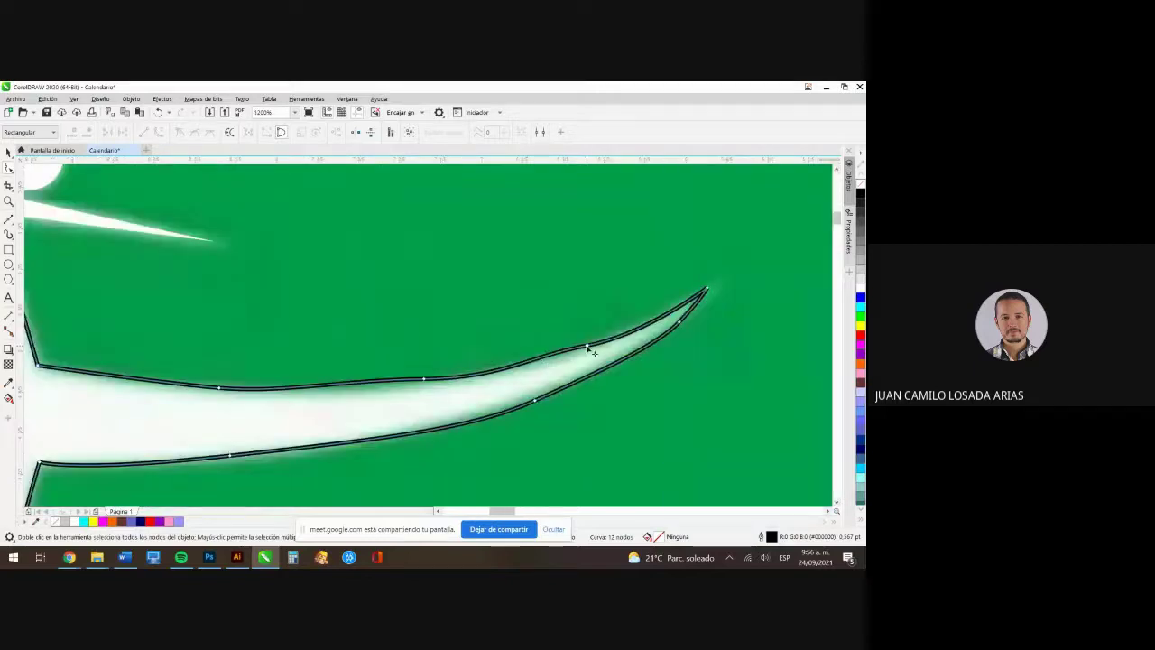
click(587, 347)
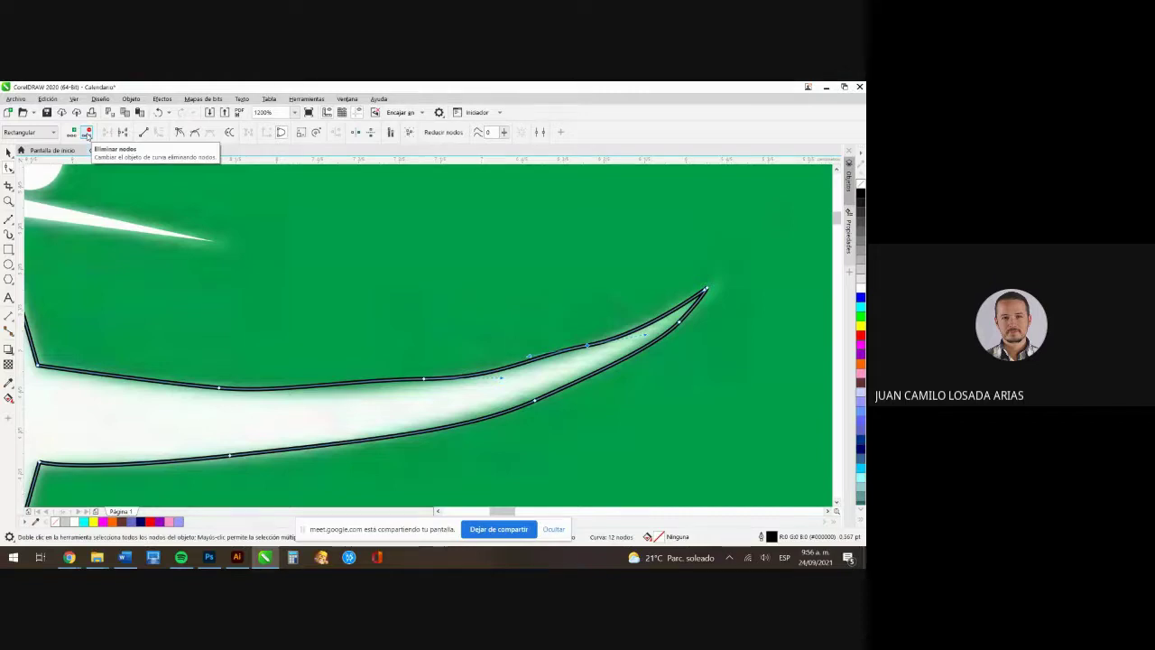
click(87, 133)
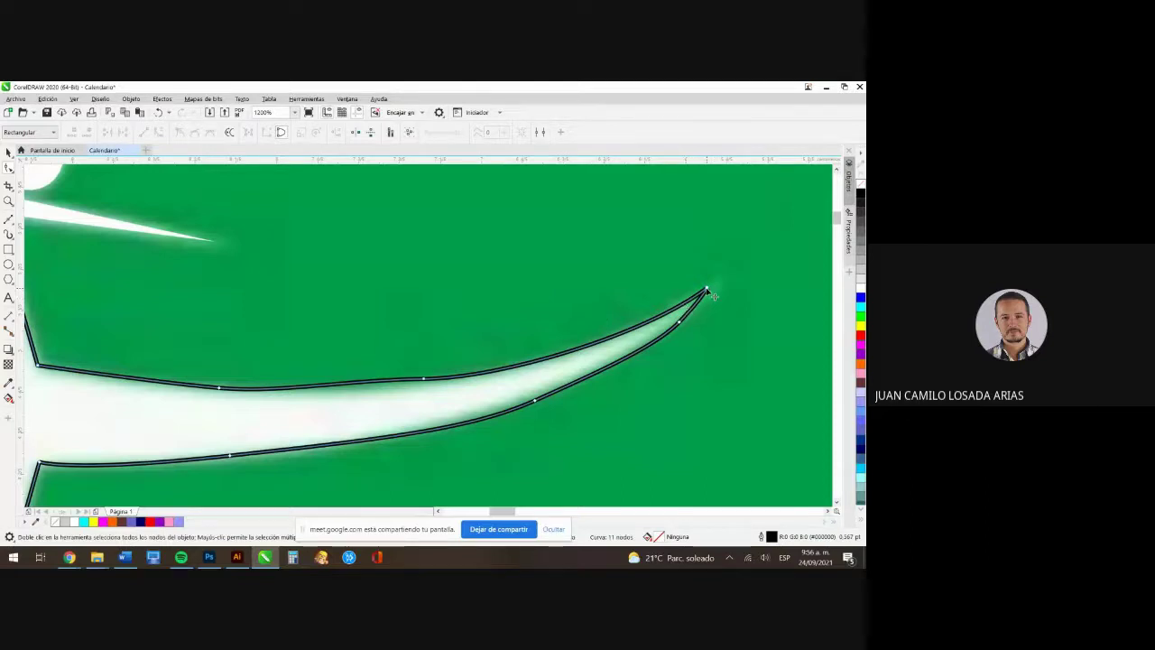
click(425, 382)
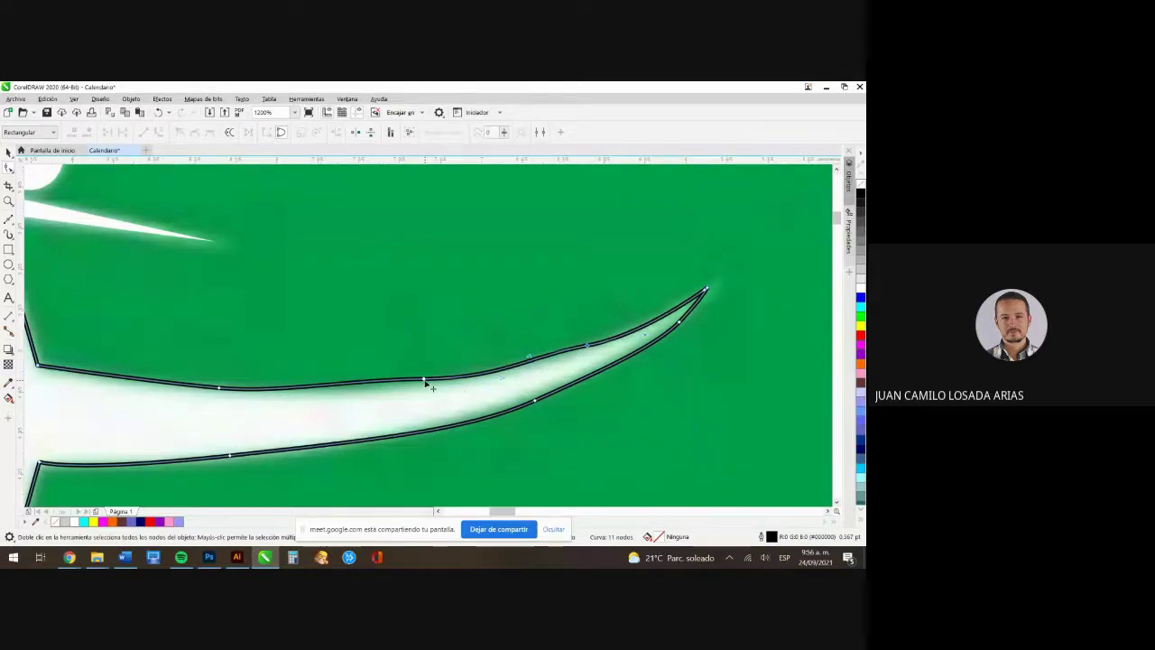
double_click(588, 346)
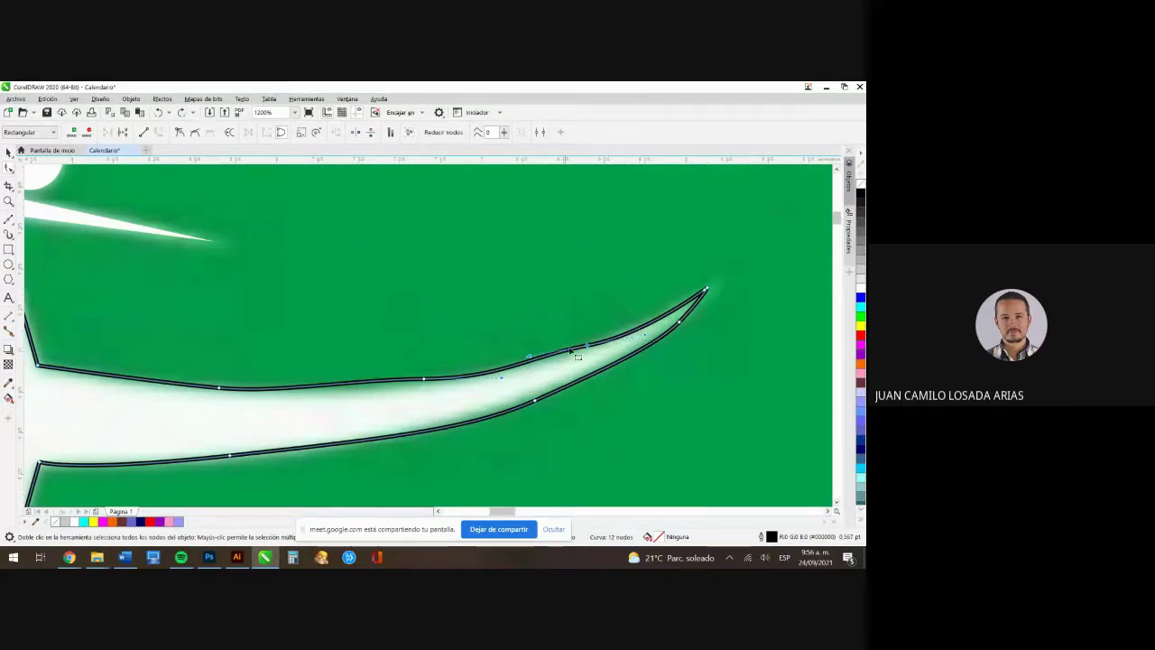
double_click(588, 346)
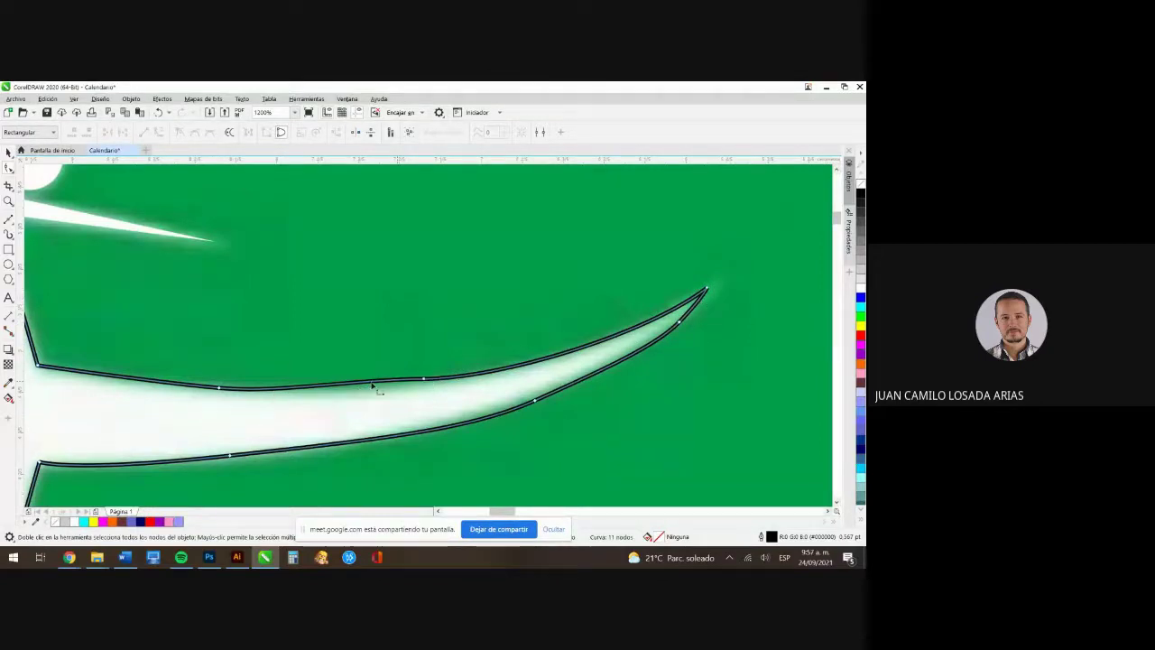
Delete the two remaining intermediate nodes on the wing's upper edge so one curve runs from the base to the tip
click(425, 379)
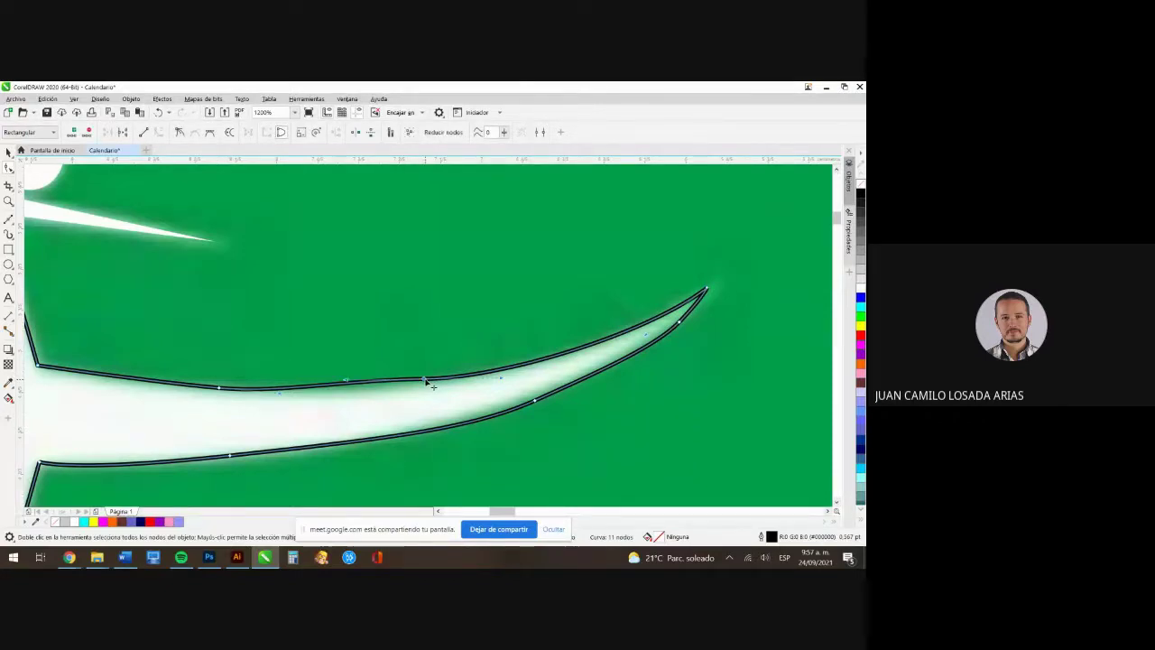
key(Delete)
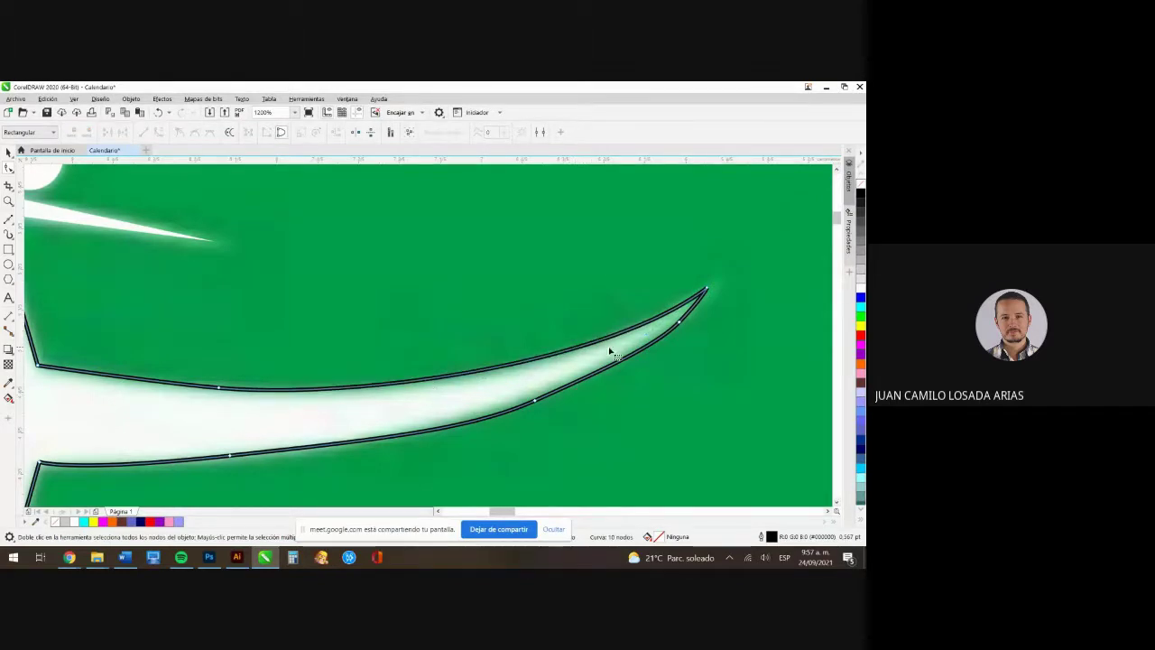
click(219, 392)
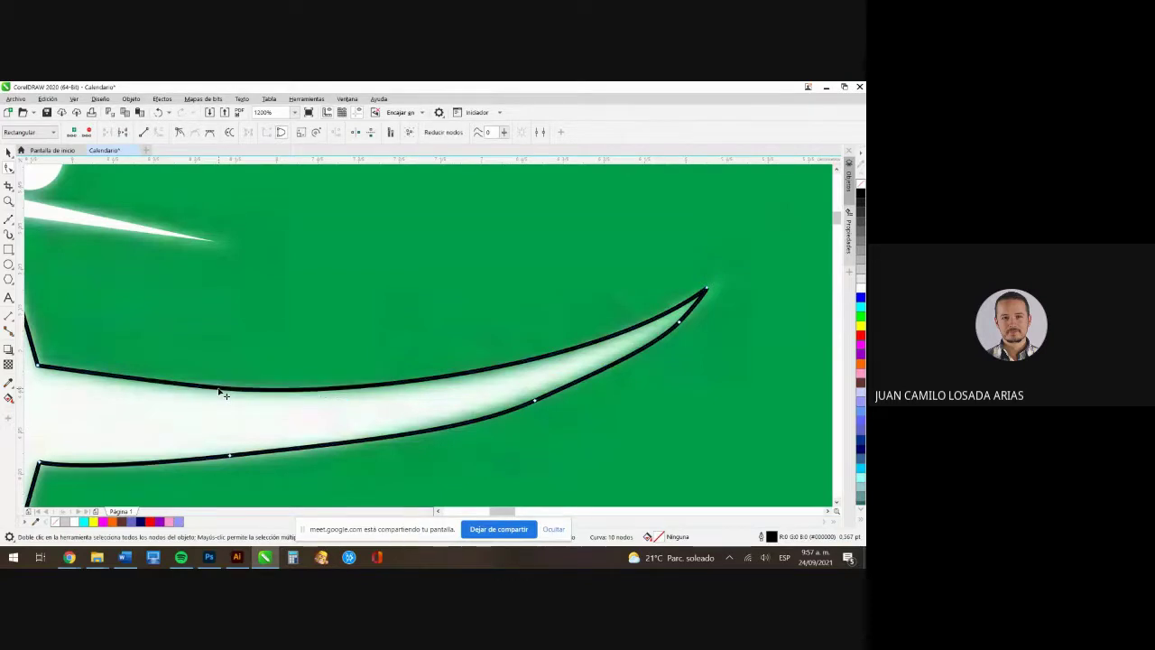
key(Delete)
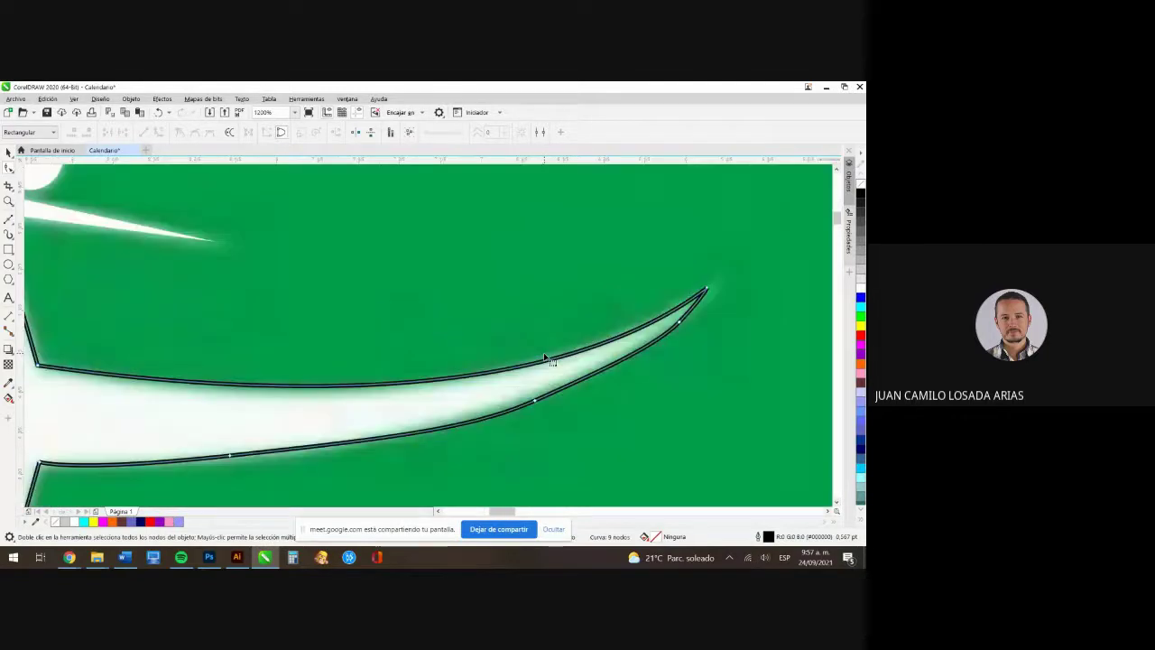
Adjust the curve handle at the upper base node so the wing's upper edge follows the artwork
scroll(546, 358, down, 2)
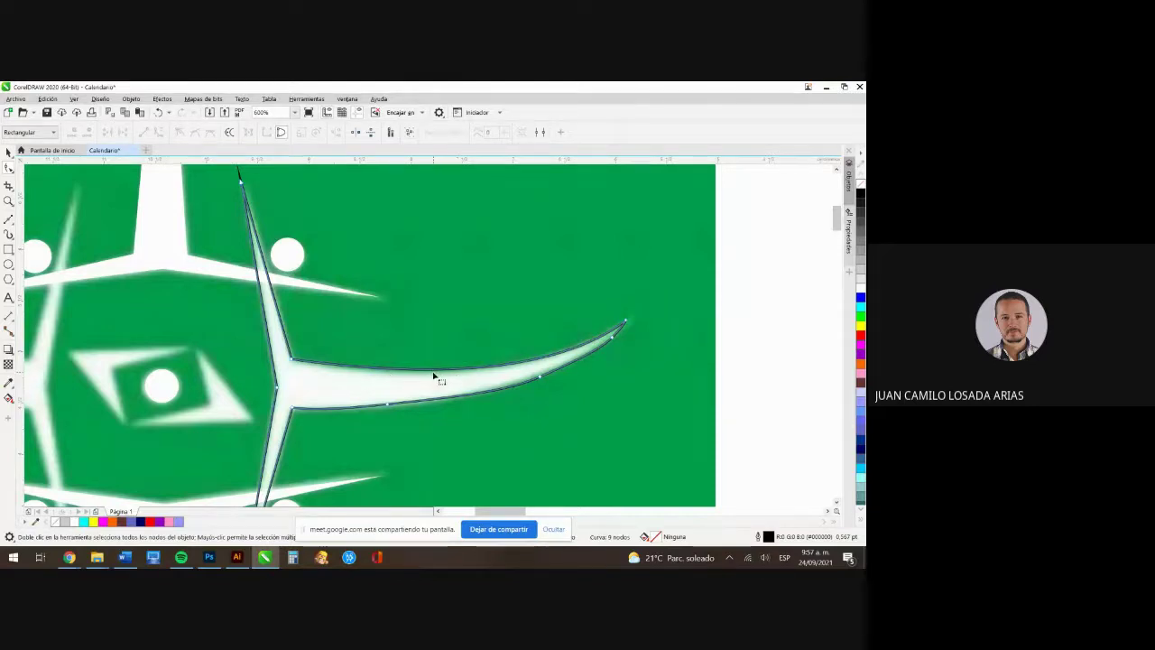
click(627, 323)
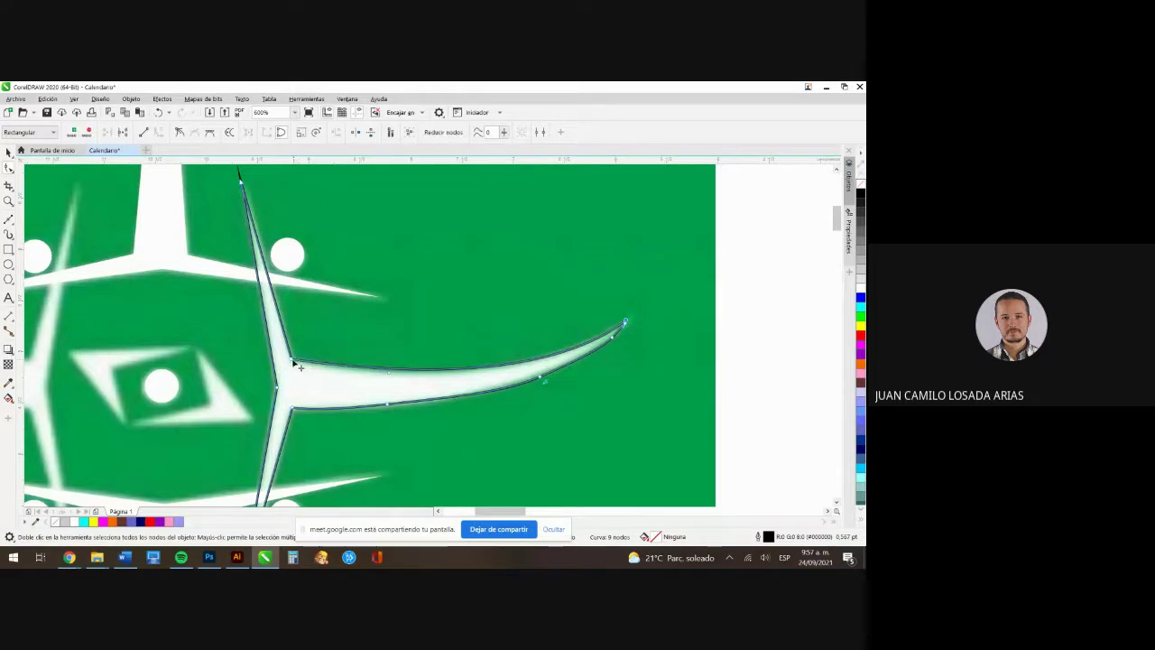
scroll(317, 377, up, 2)
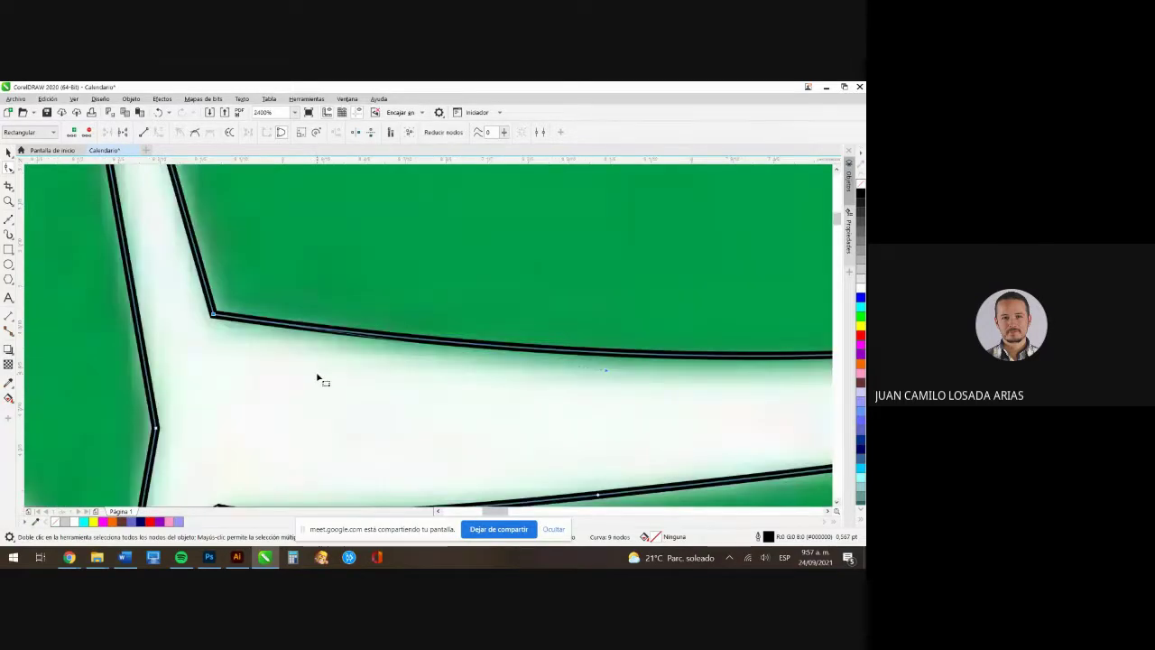
scroll(318, 377, down, 1)
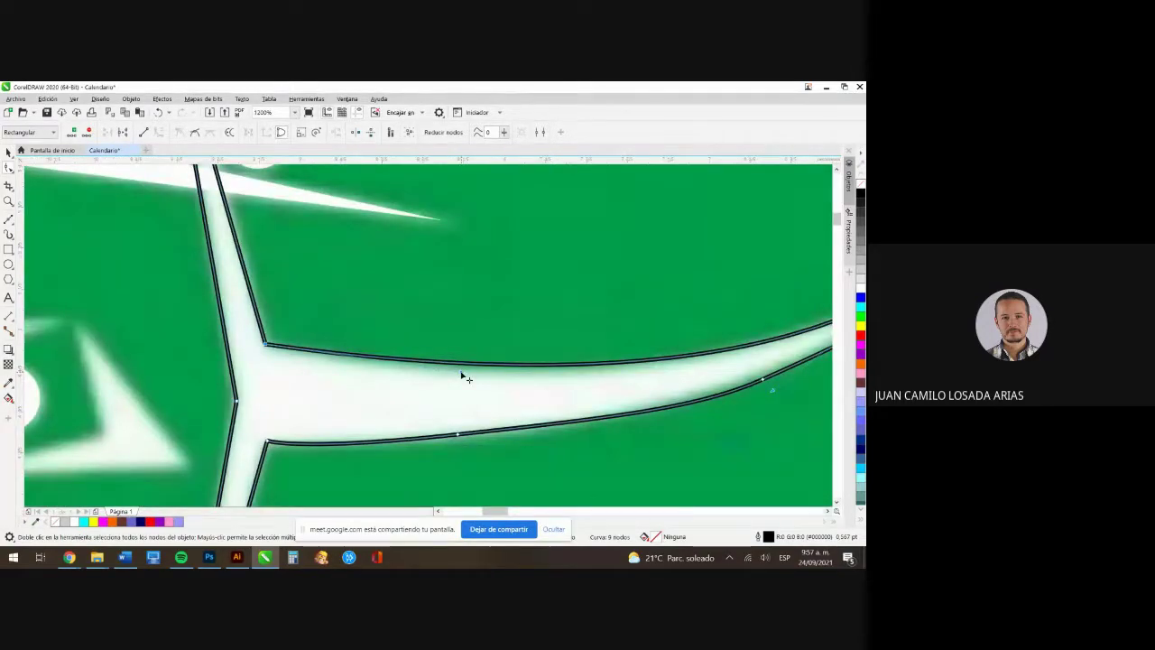
drag(463, 376, 474, 440)
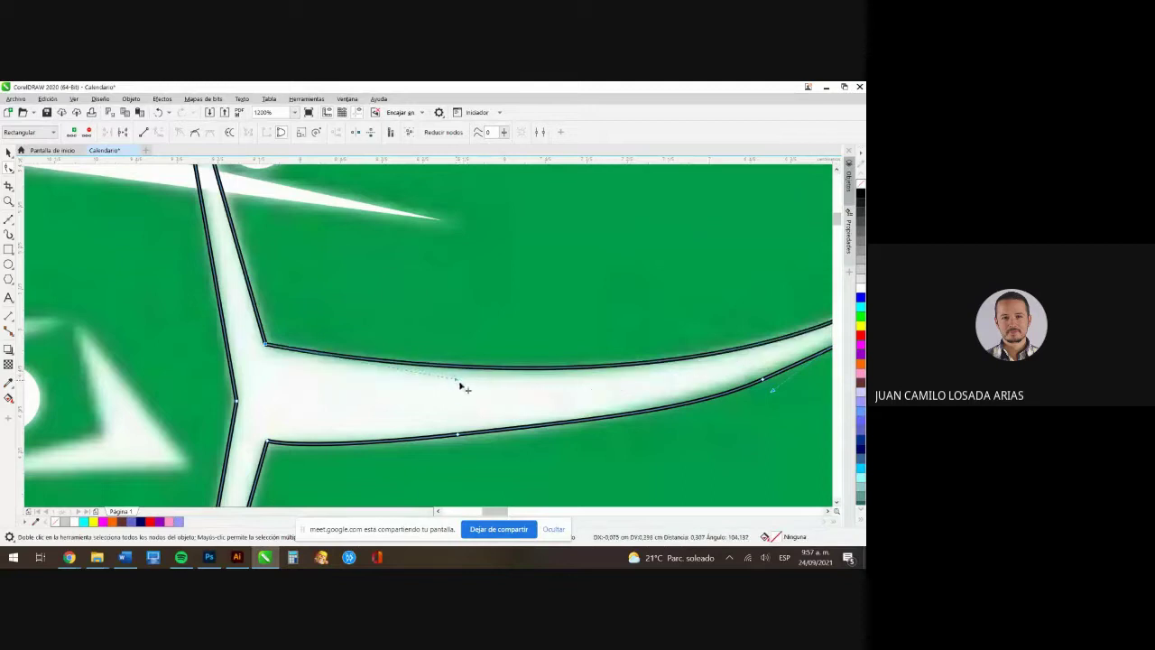
scroll(462, 387, down, 3)
scroll(576, 370, up, 1)
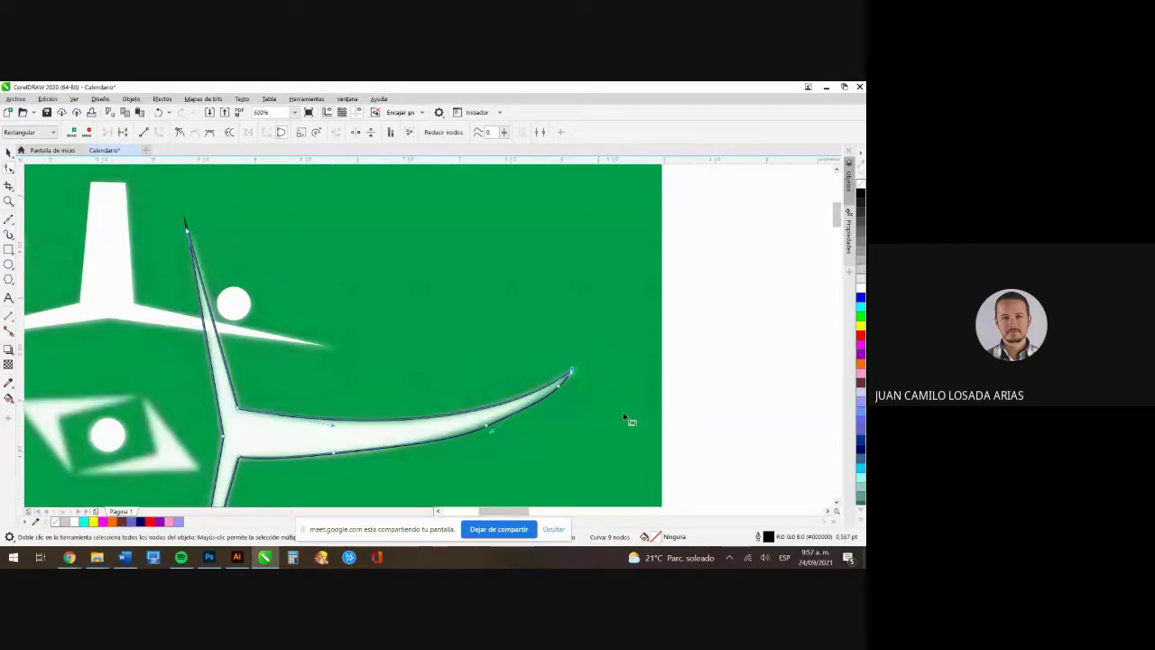
Delete the three intermediate nodes on the wing's lower edge to leave a single curve between the tip and the base
scroll(568, 377, up, 3)
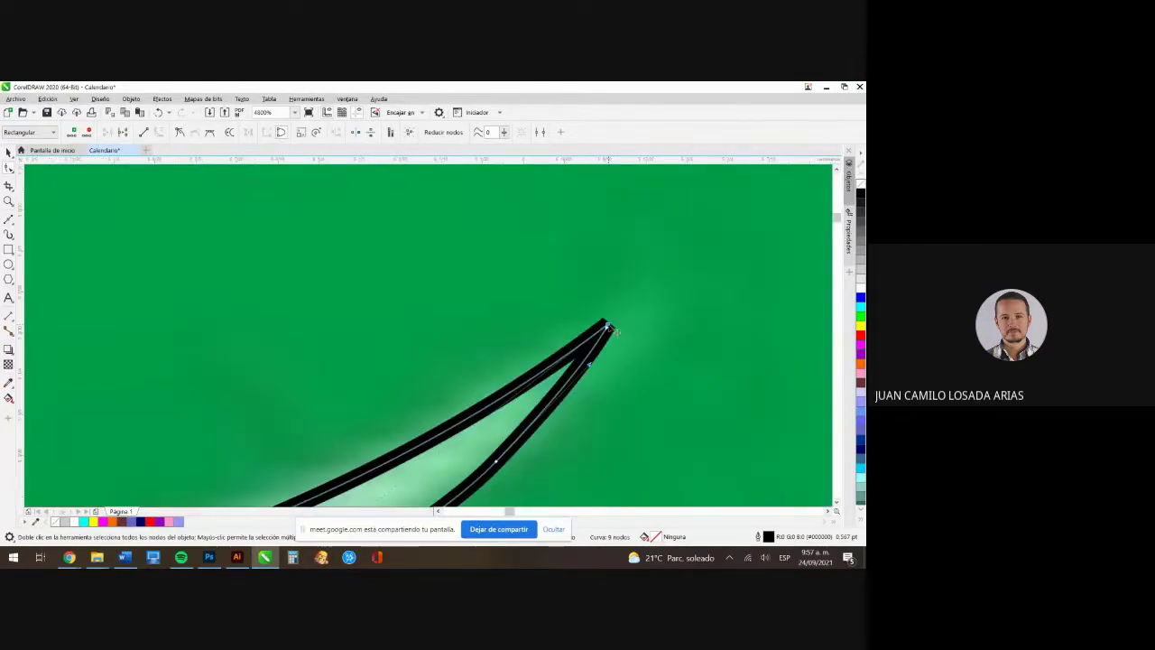
scroll(591, 357, down, 2)
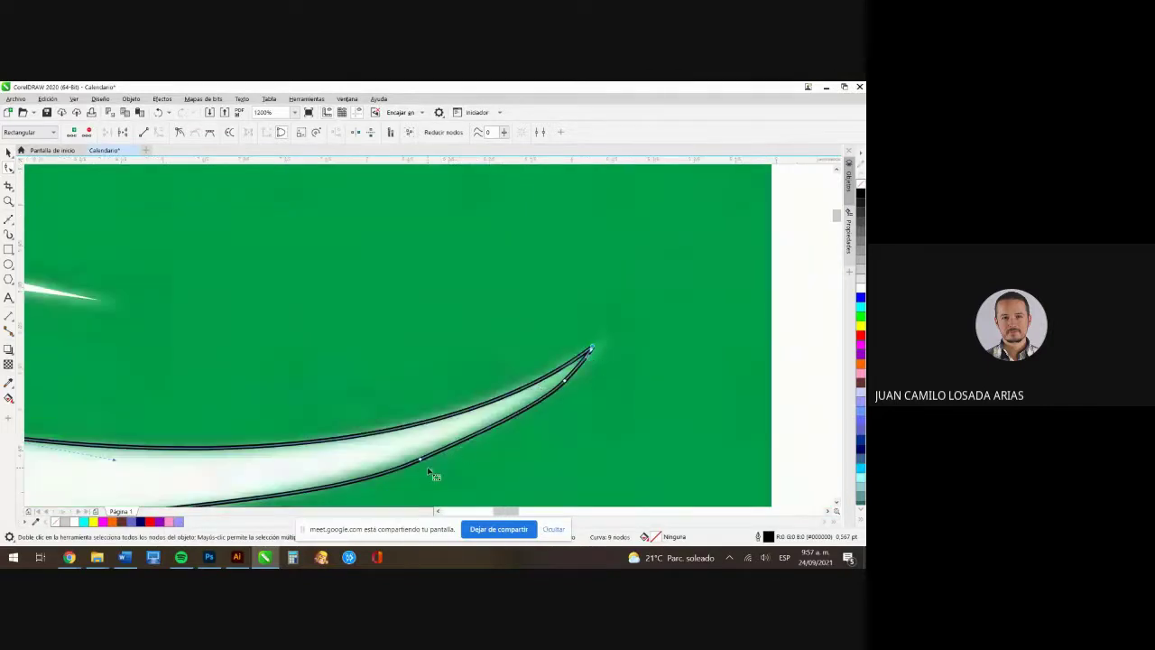
drag(430, 470, 476, 464)
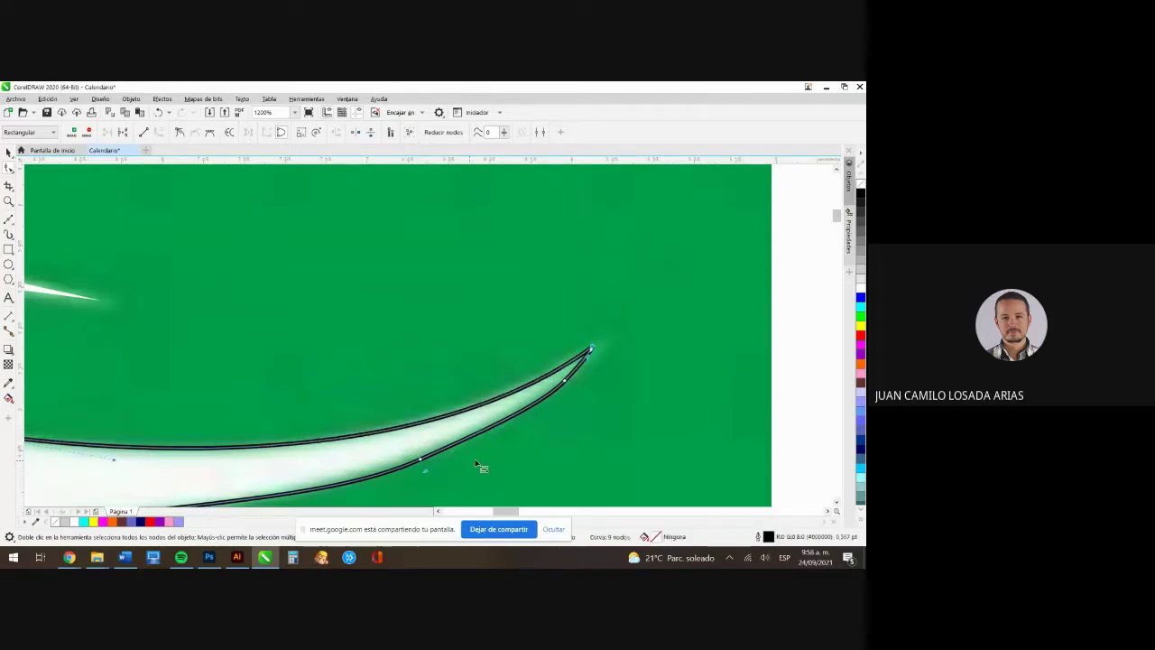
click(594, 460)
click(572, 380)
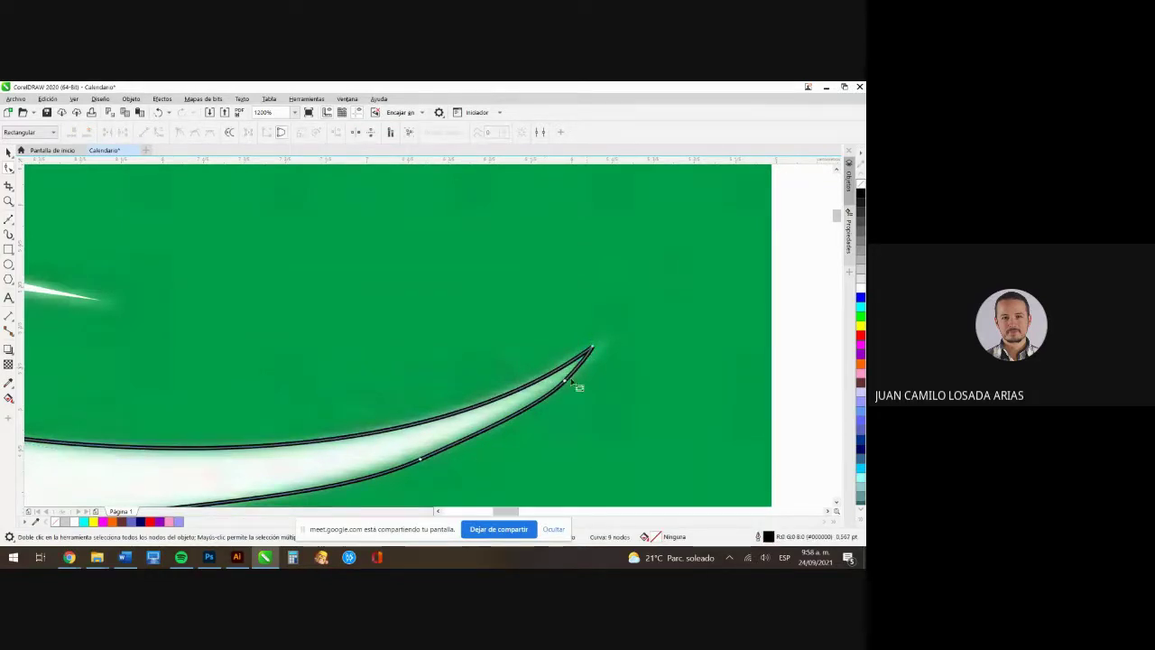
click(568, 384)
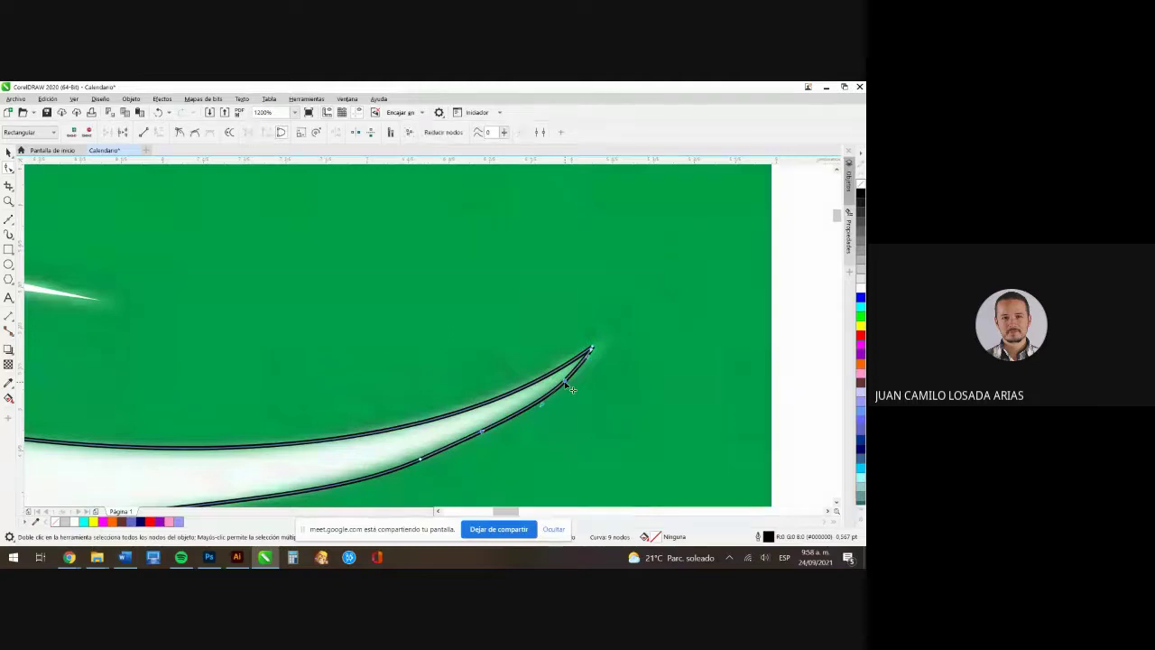
key(Delete)
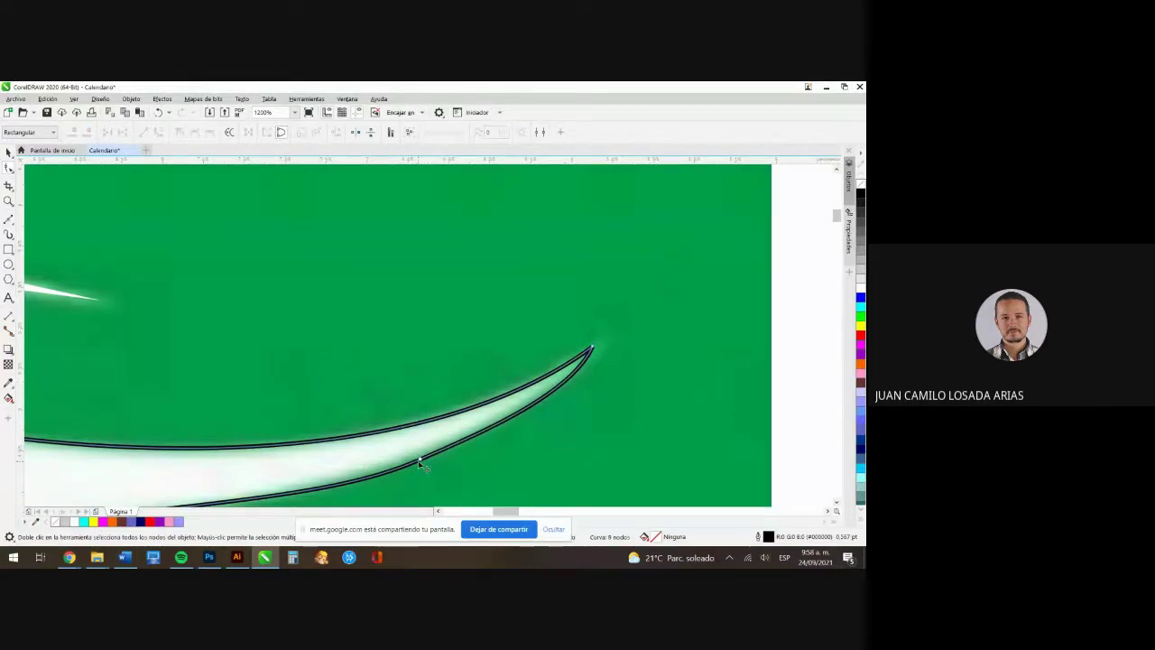
double_click(422, 459)
scroll(490, 408, down, 4)
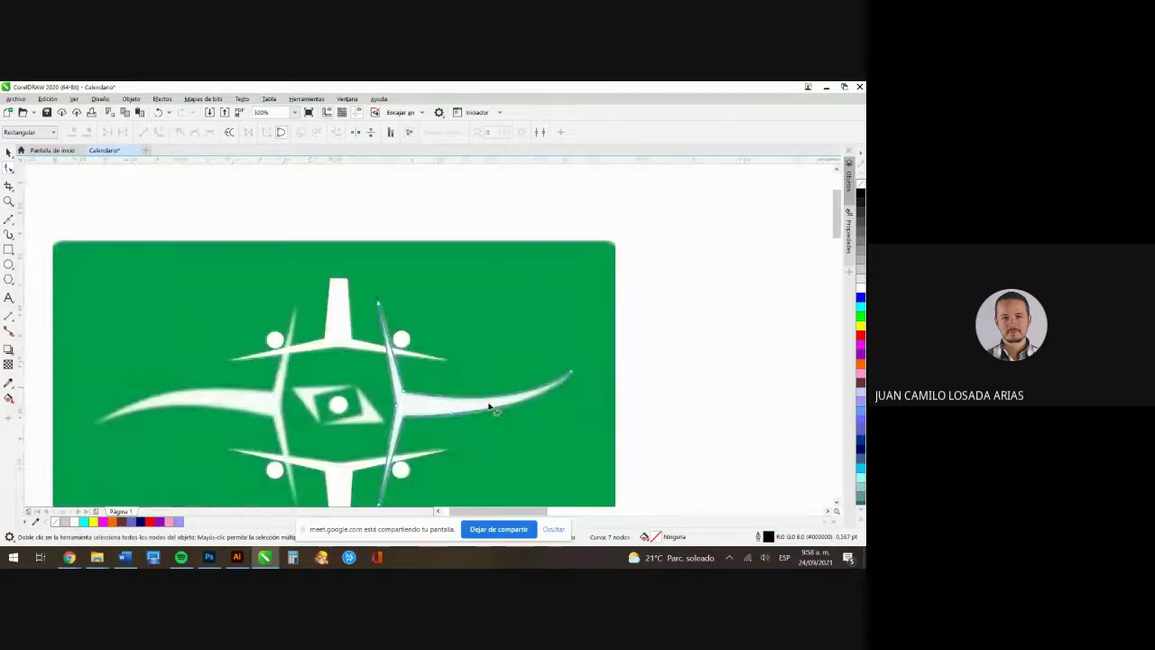
scroll(442, 410, up, 2)
double_click(495, 423)
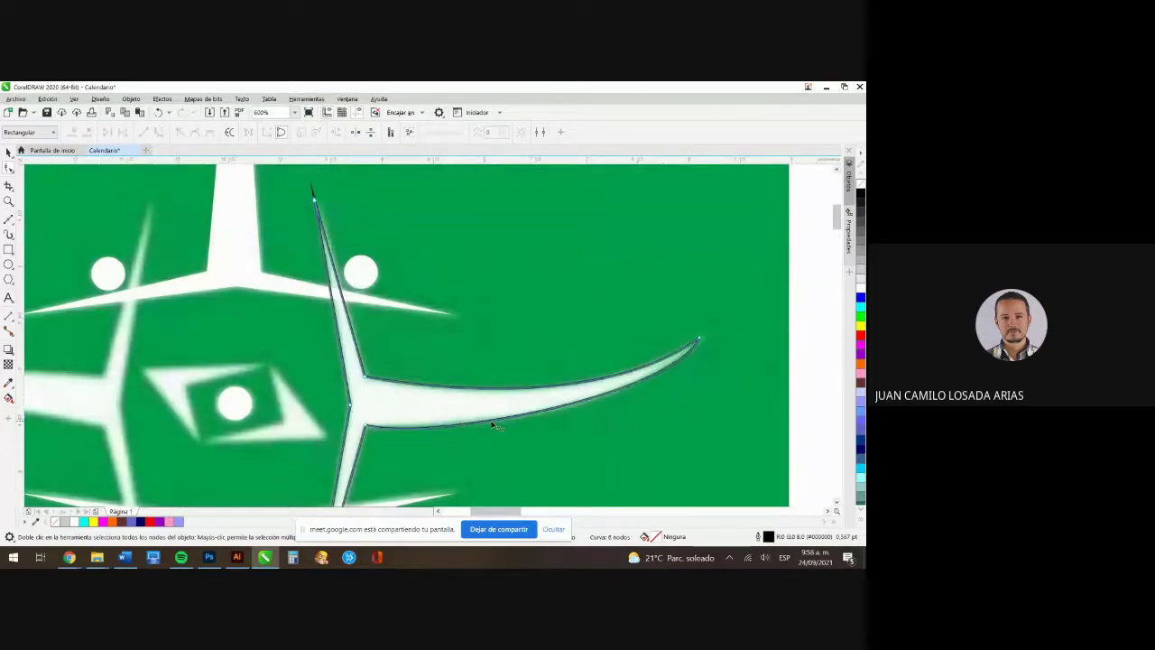
Try to refine the wing's lower edge with the curve handles at its base and tip, and undo the distortion
click(370, 429)
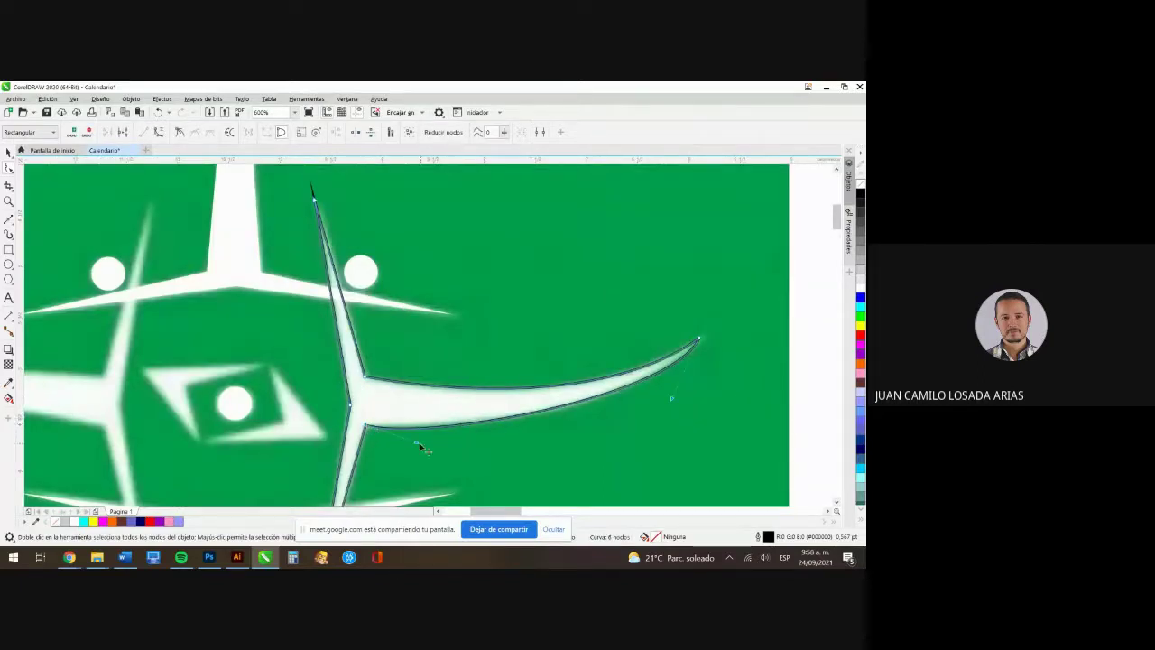
mouse_move(416, 443)
mouse_down()
mouse_move(437, 450)
mouse_move(425, 455)
mouse_up()
click(688, 350)
click(699, 338)
drag(617, 399, 632, 417)
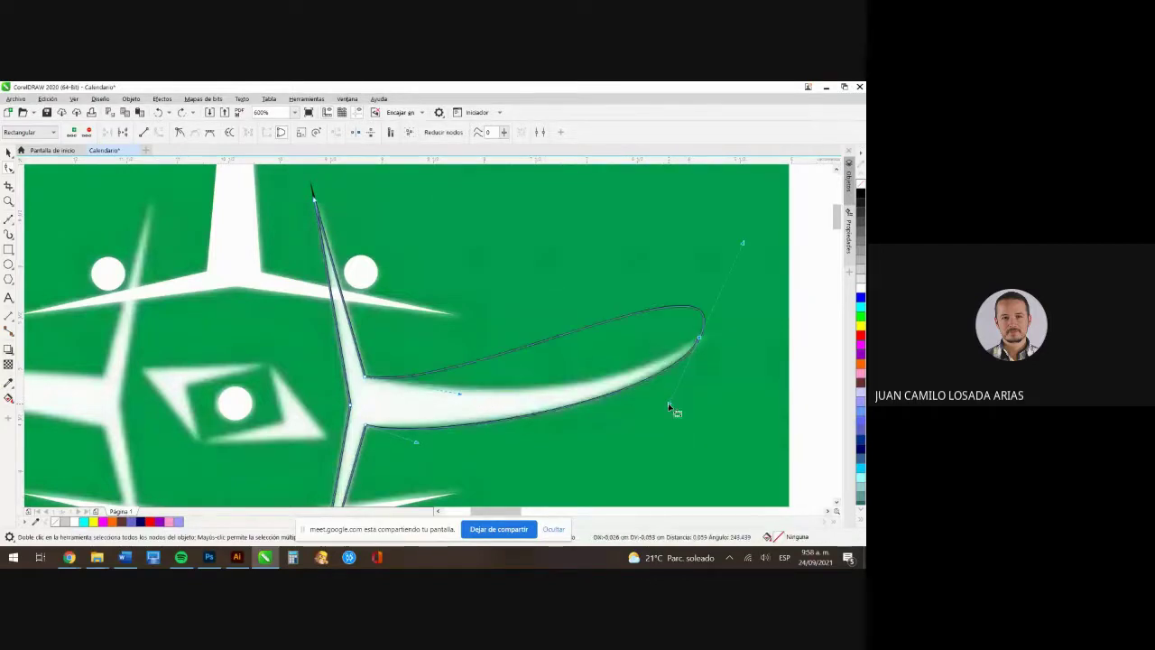
click(473, 218)
Fill the traced right bar-and-wing shape white and remove its outline
scroll(573, 352, down, 1)
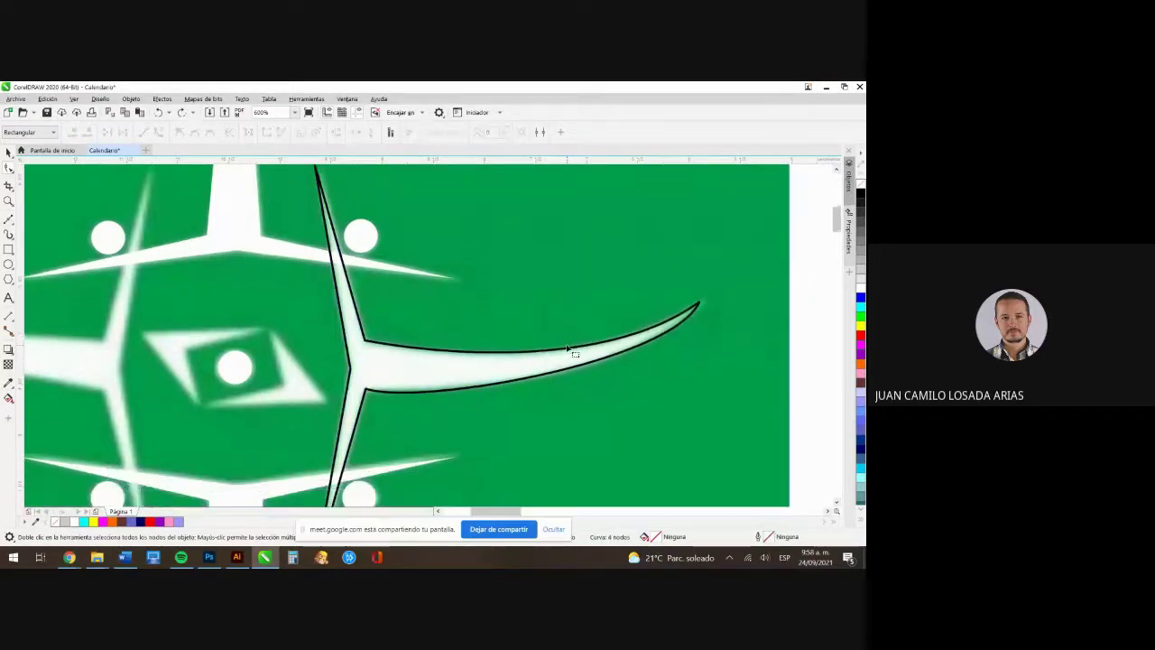
scroll(568, 343, down, 1)
click(9, 153)
click(587, 380)
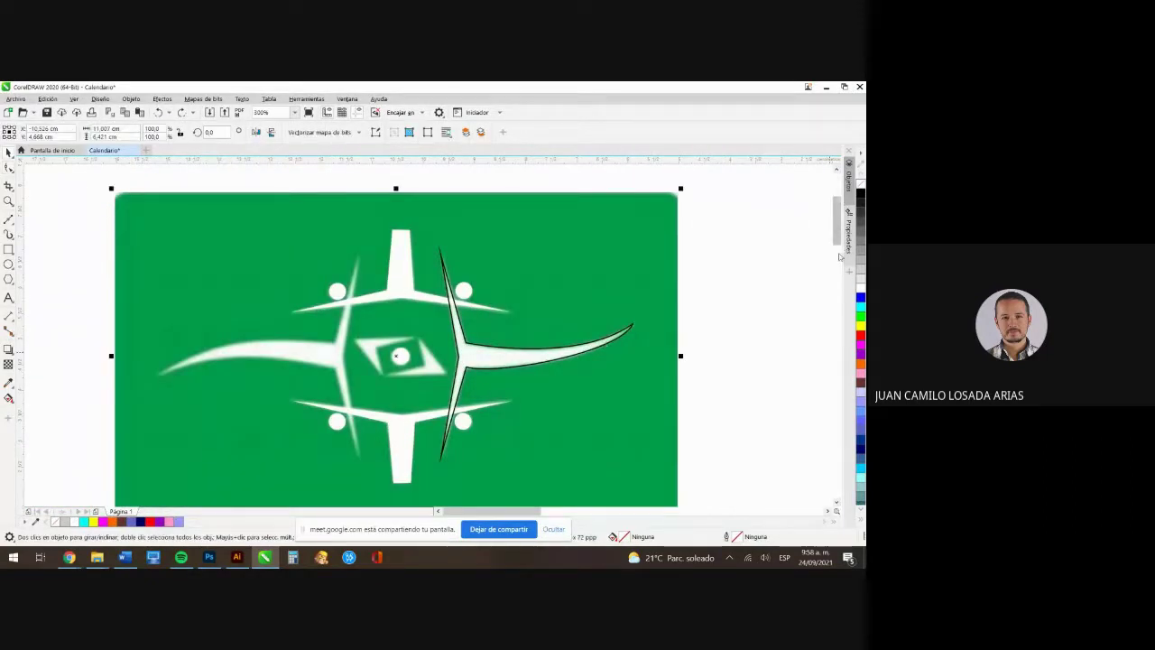
click(860, 290)
click(724, 226)
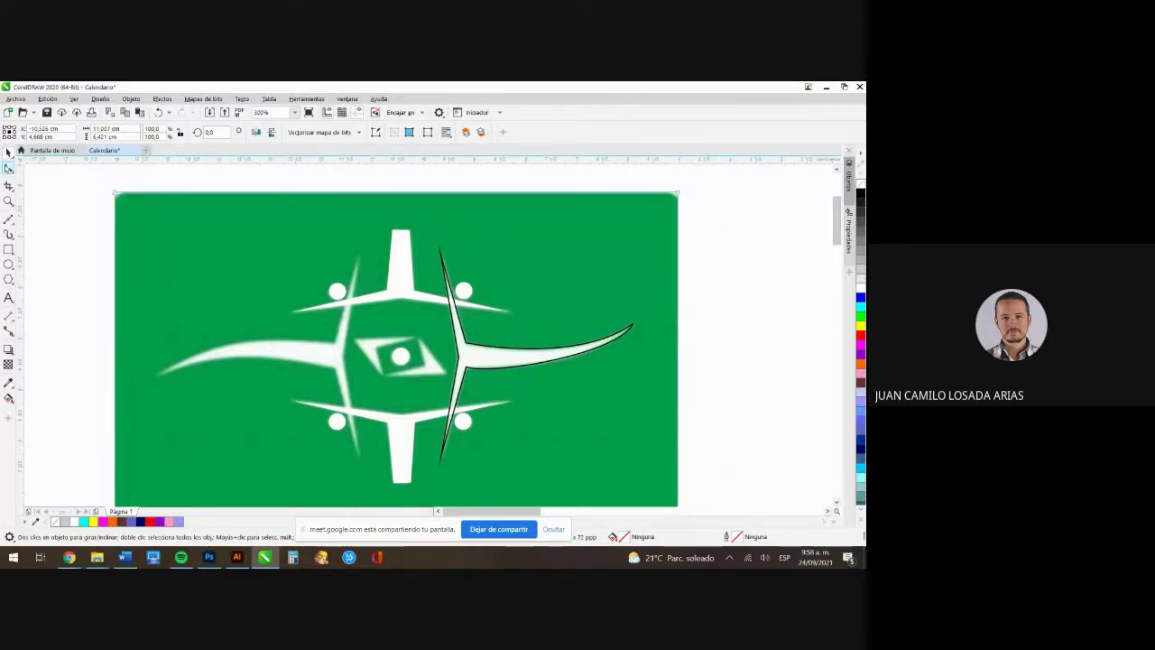
click(502, 346)
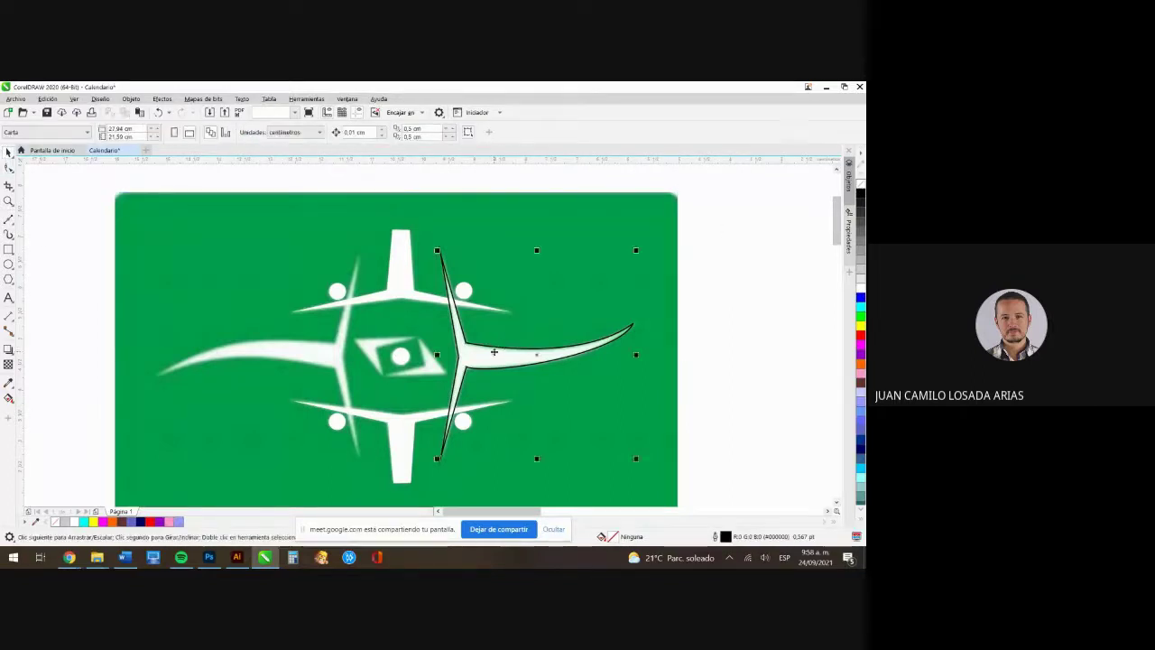
click(860, 295)
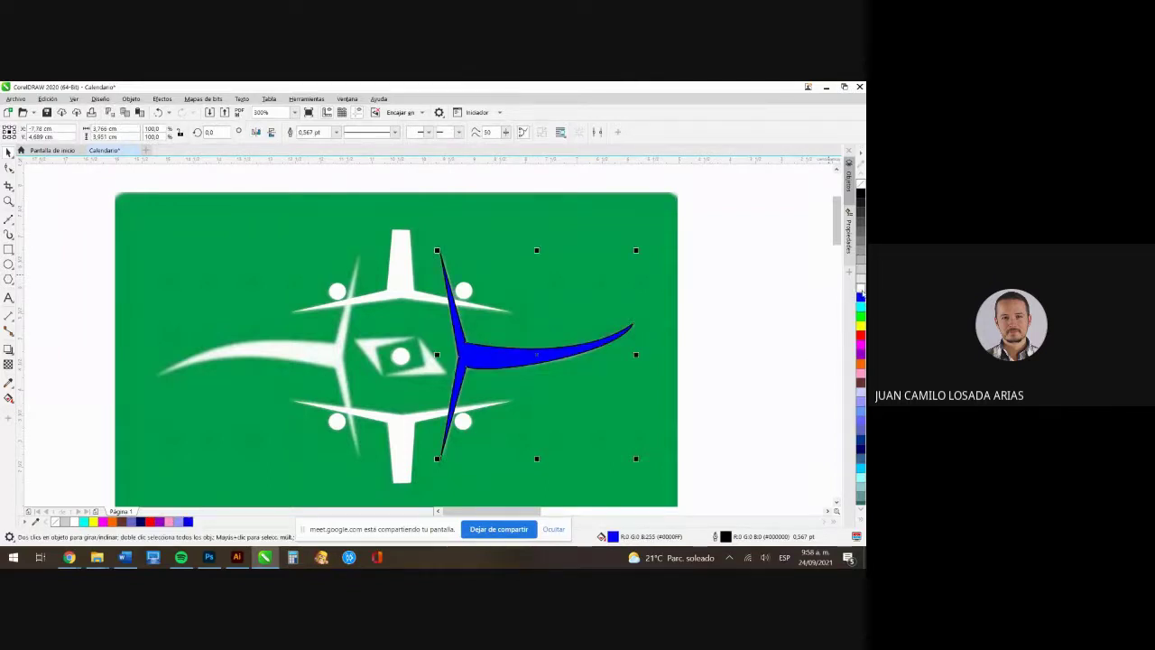
click(861, 288)
right_click(861, 184)
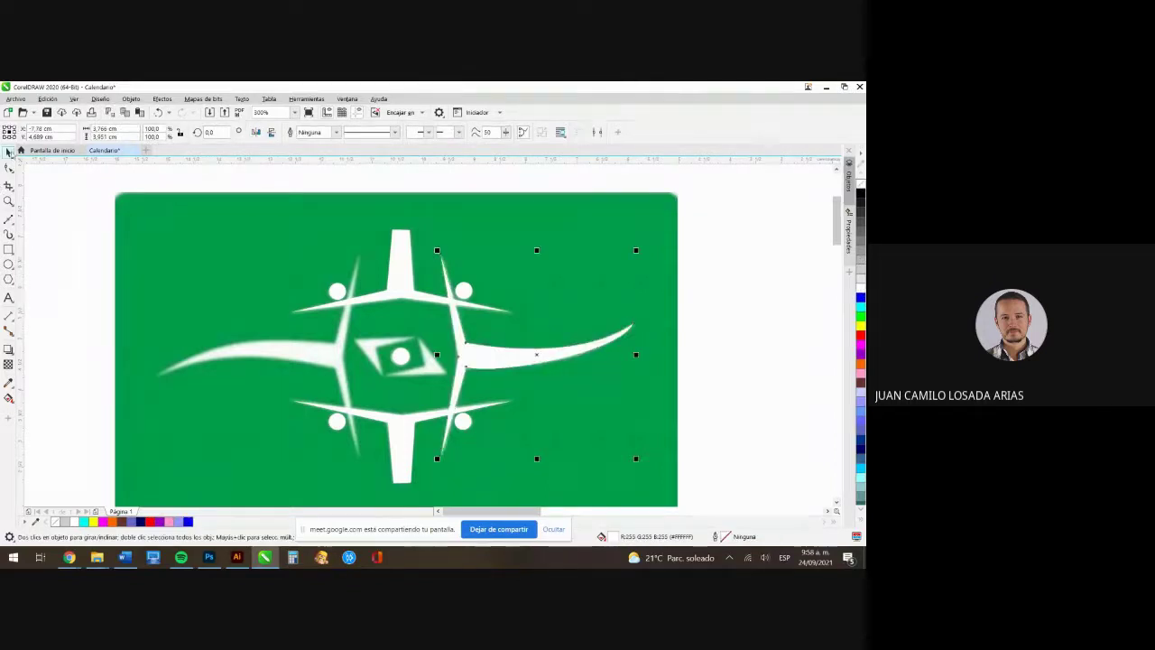
Duplicate the white right bar-and-wing shape and place the copy over the left wing of the artwork
click(58, 99)
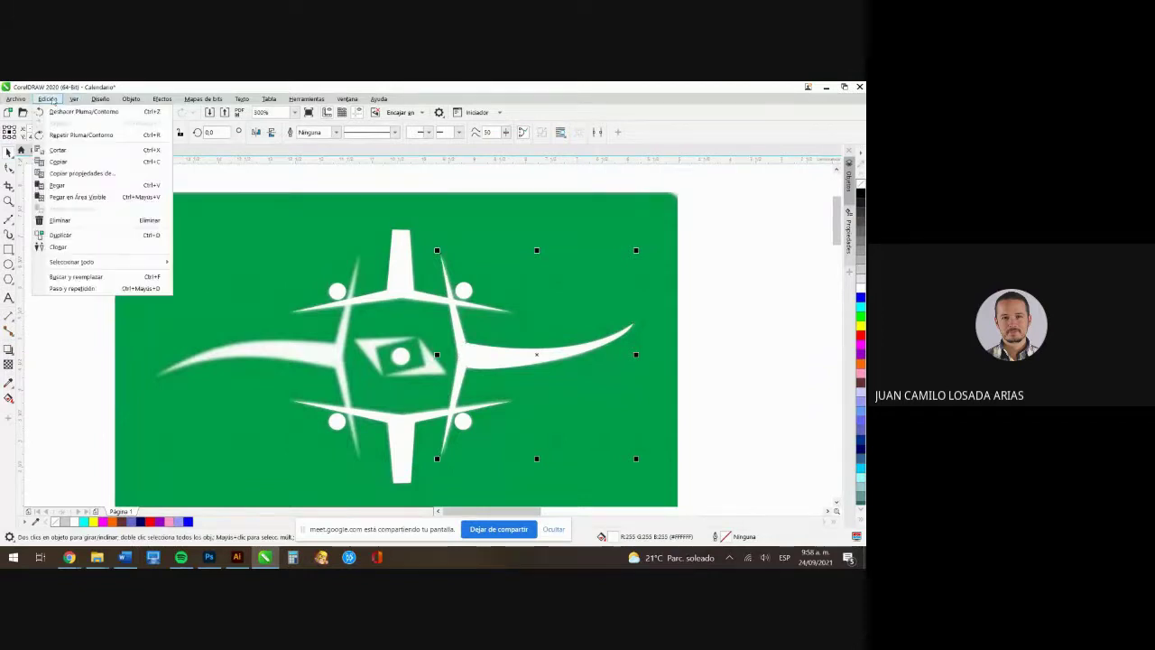
click(65, 163)
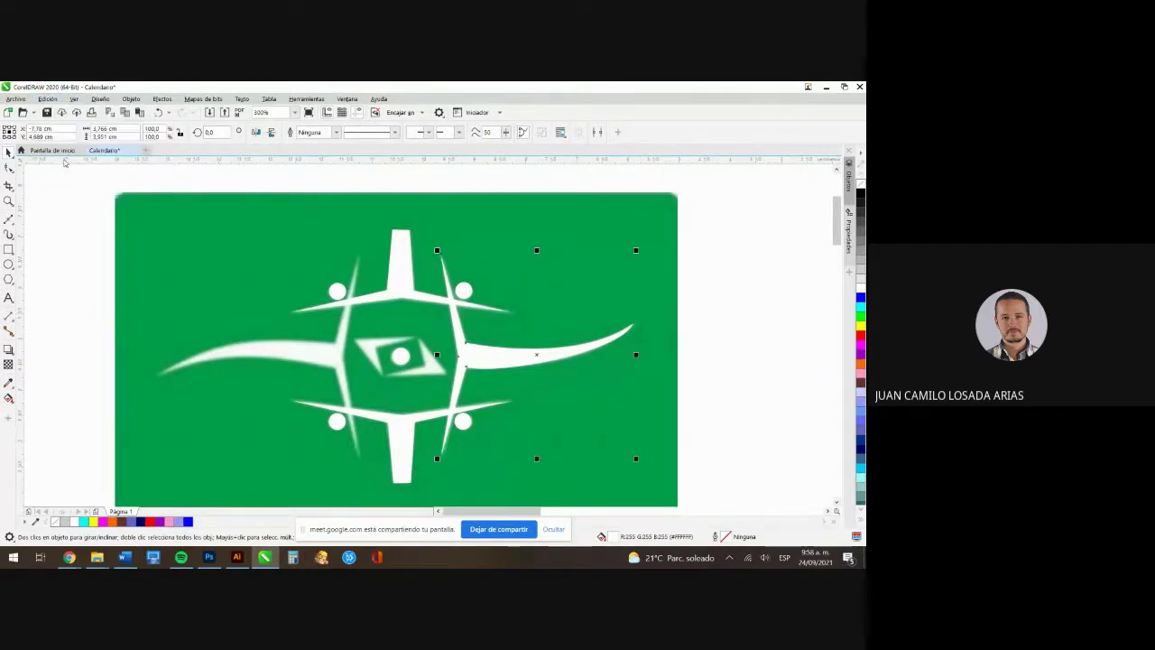
click(47, 98)
click(58, 185)
drag(498, 361, 244, 359)
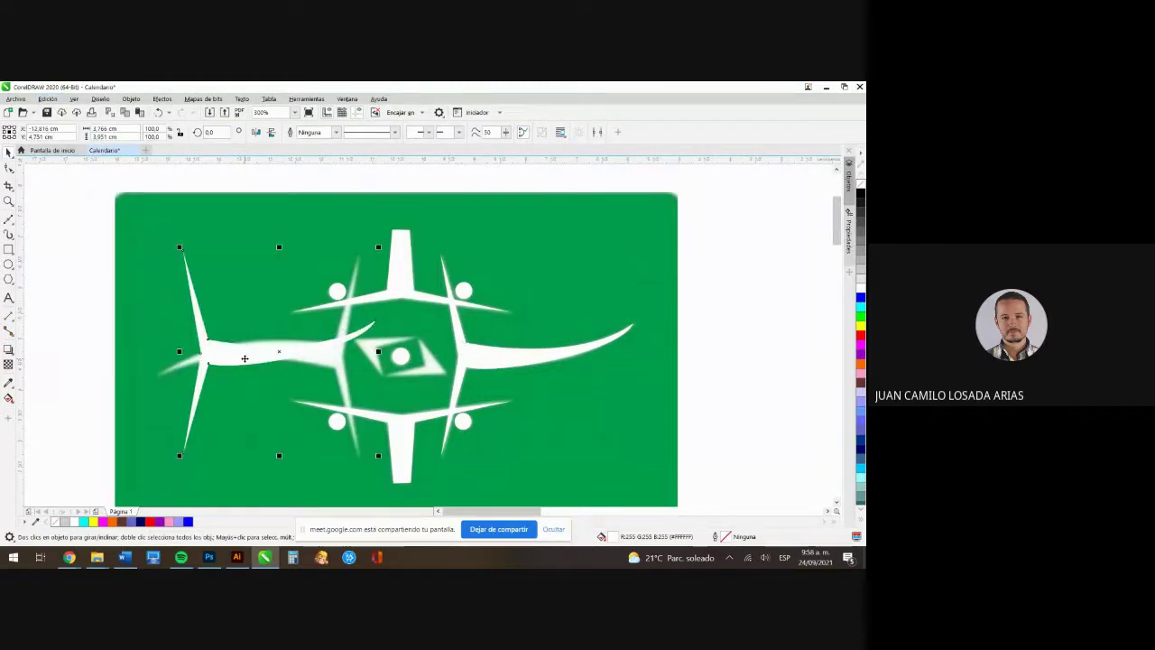
Mirror the copied bar-and-wing shape horizontally and vertically and align its bars with the left side of the artwork
click(257, 131)
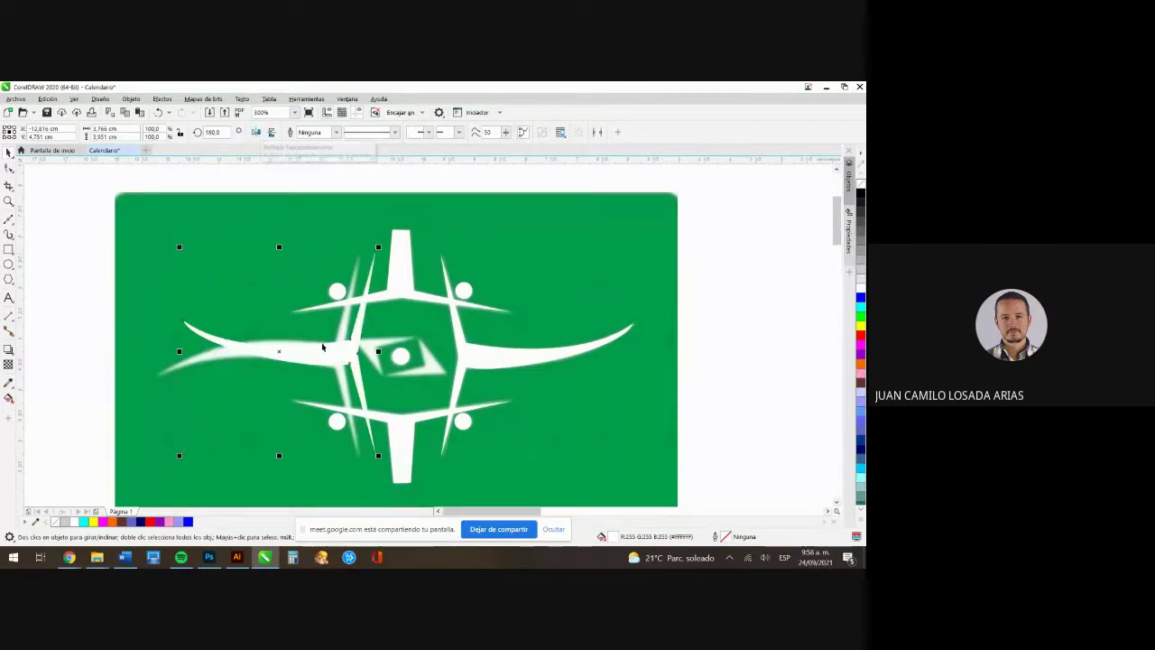
drag(322, 345, 305, 347)
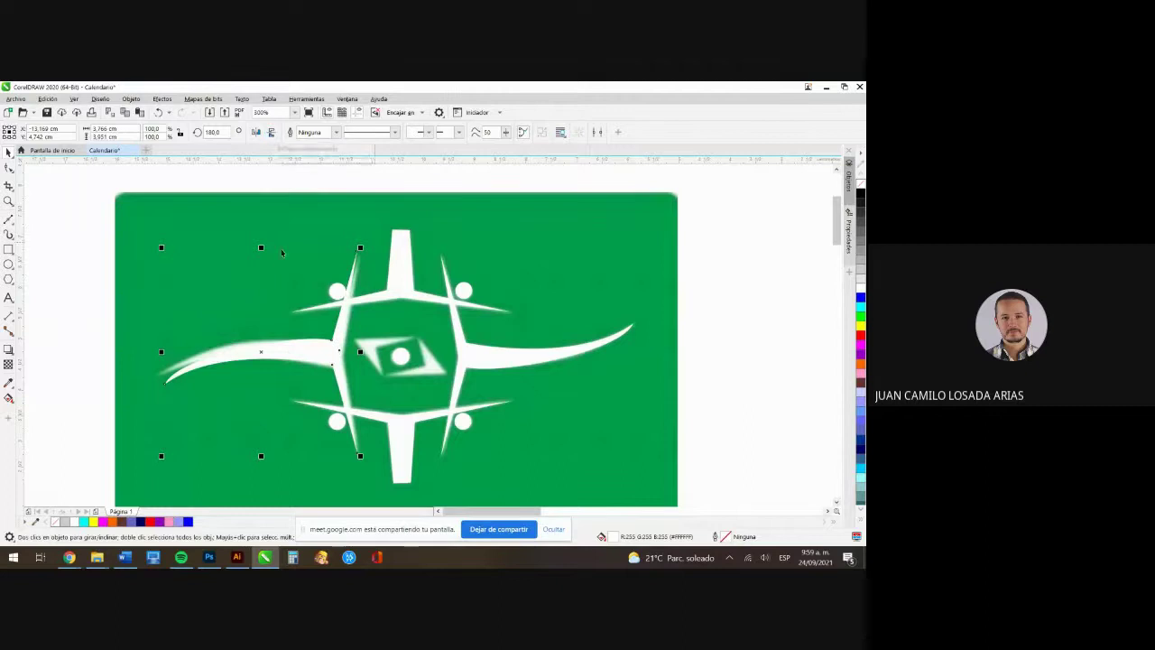
click(73, 224)
click(315, 354)
drag(315, 354, 314, 354)
scroll(315, 355, up, 2)
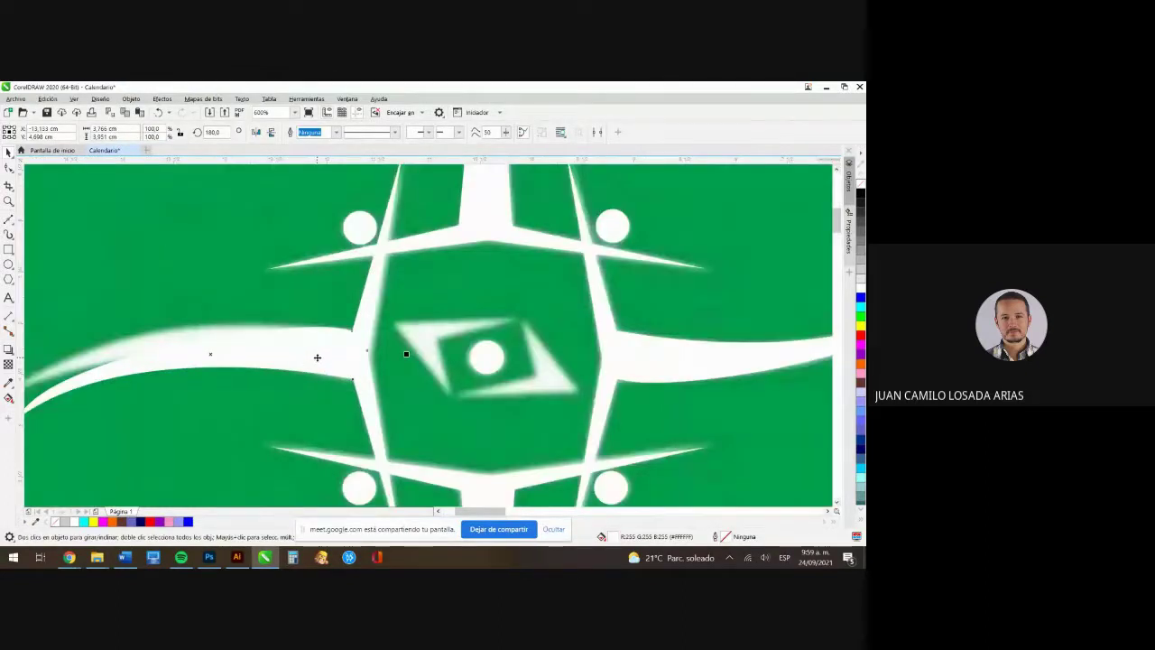
scroll(317, 358, down, 2)
scroll(143, 371, up, 2)
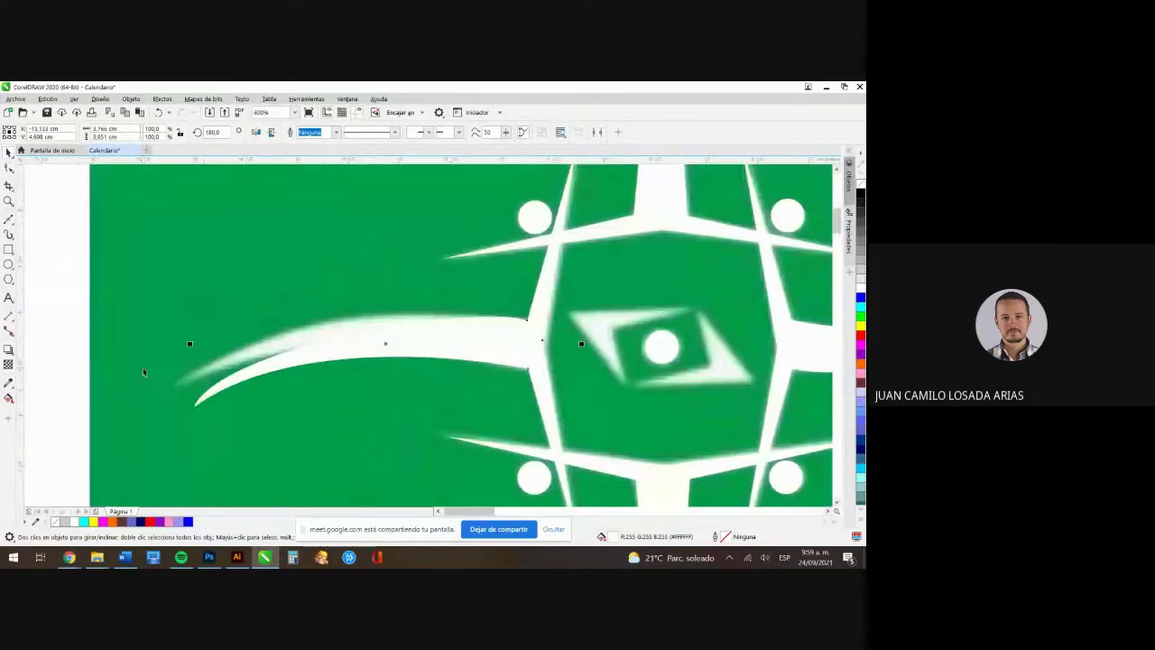
Move the left wing's tip node onto the artwork's tip and reshape the upper edge with an added node and curve handles
click(9, 168)
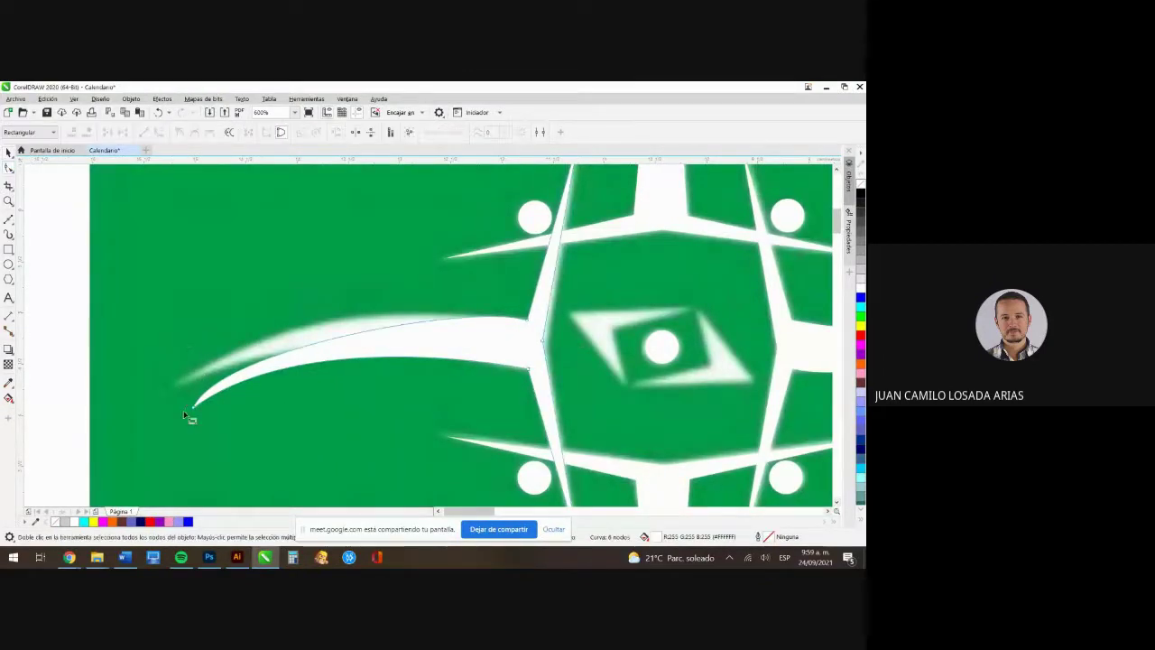
drag(192, 406, 176, 386)
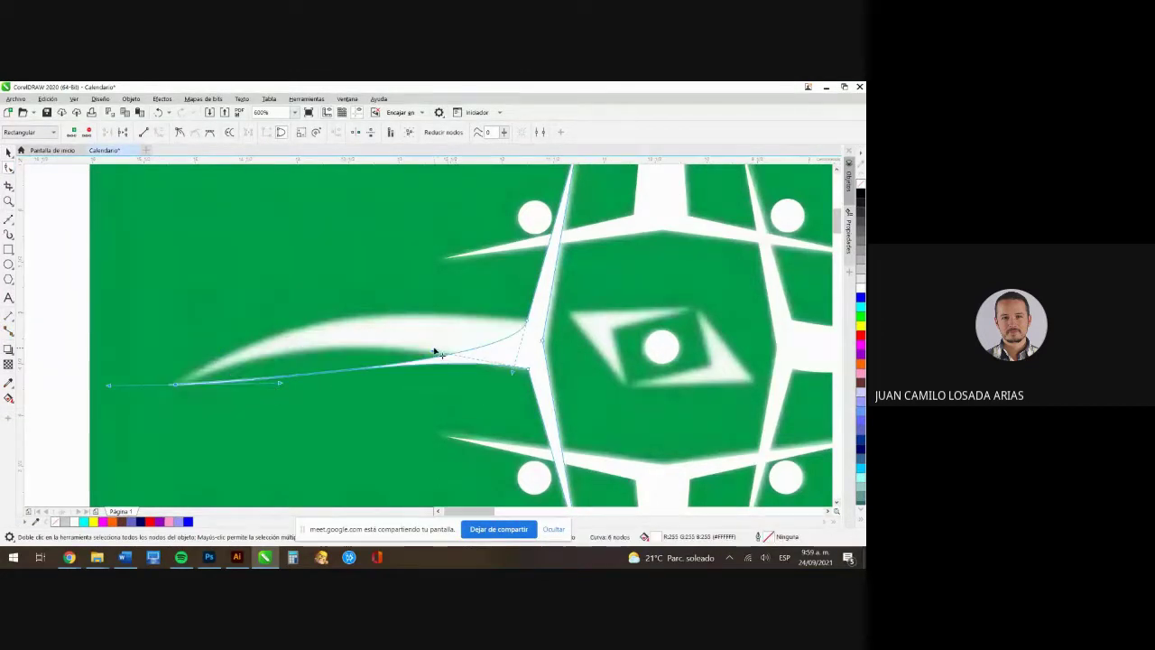
click(509, 339)
drag(513, 375, 331, 302)
double_click(508, 336)
drag(529, 370, 412, 351)
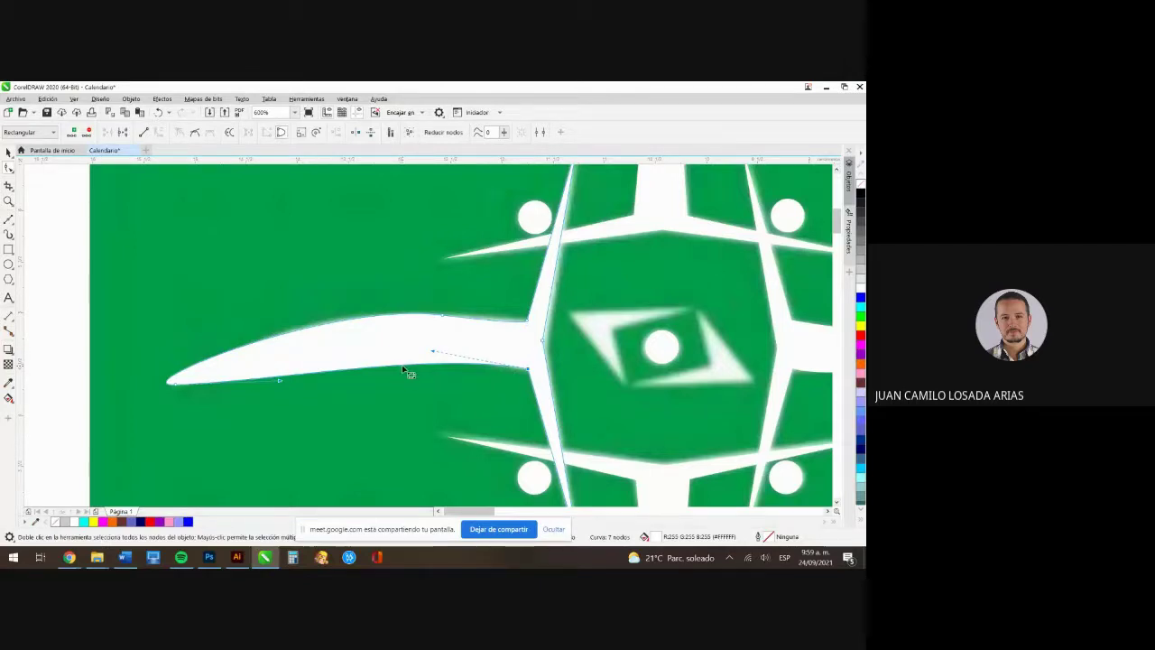
Add a node to the left wing's lower edge and adjust its position and handles so the edge follows the artwork
double_click(404, 370)
drag(403, 370, 404, 339)
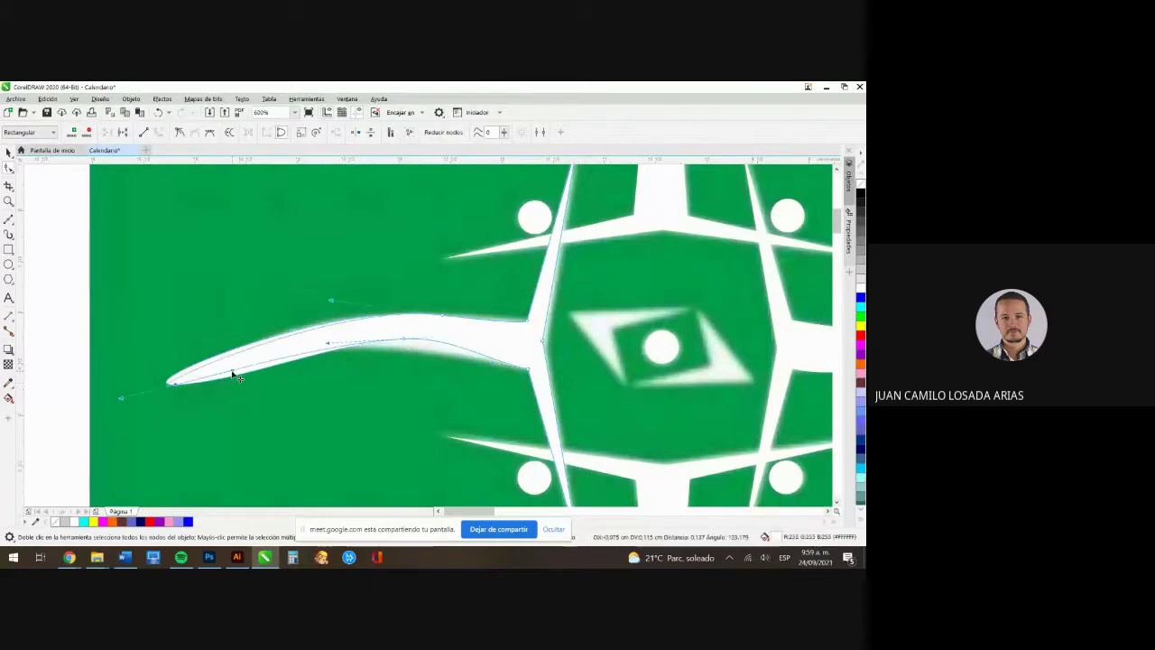
click(232, 375)
click(402, 340)
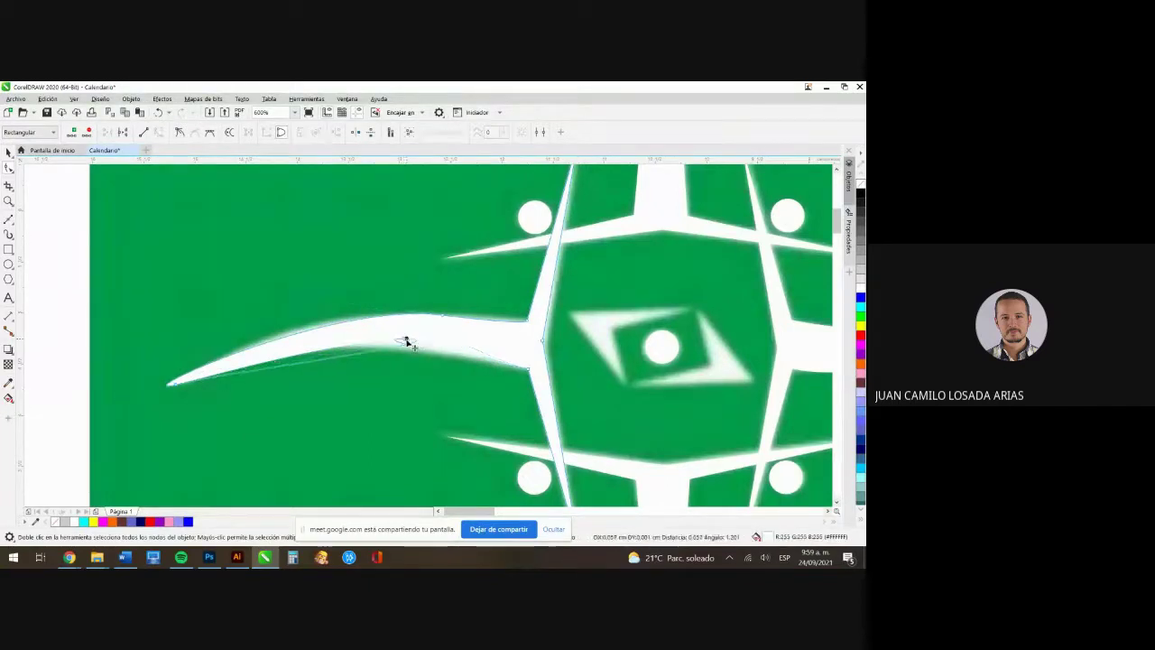
click(404, 340)
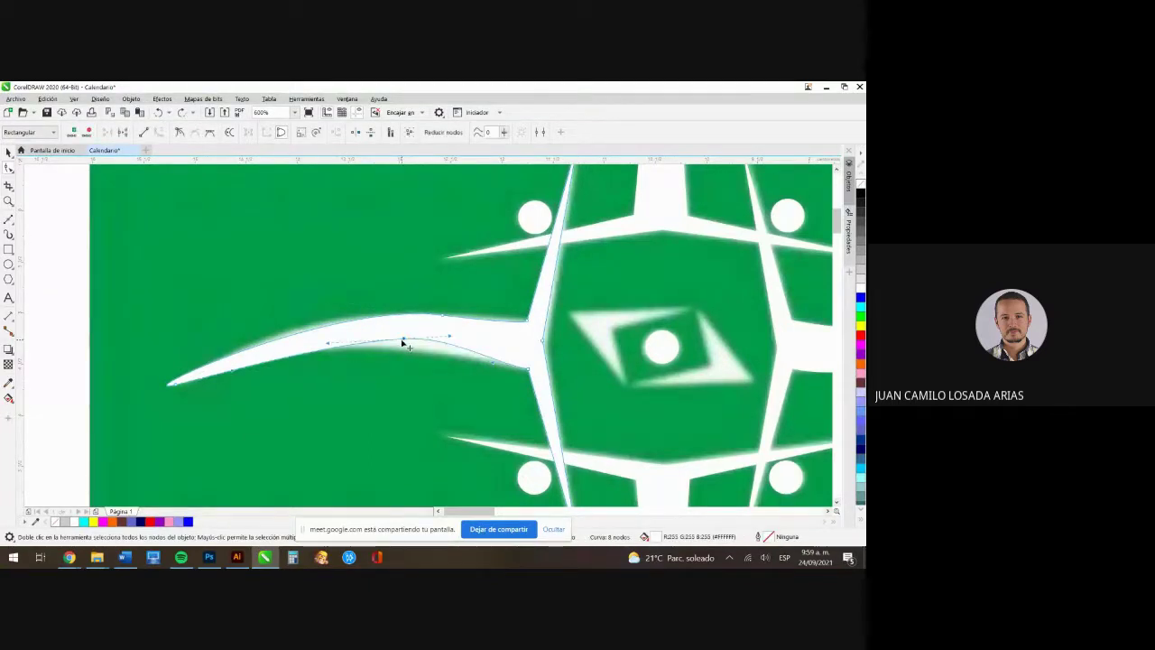
drag(405, 340, 413, 349)
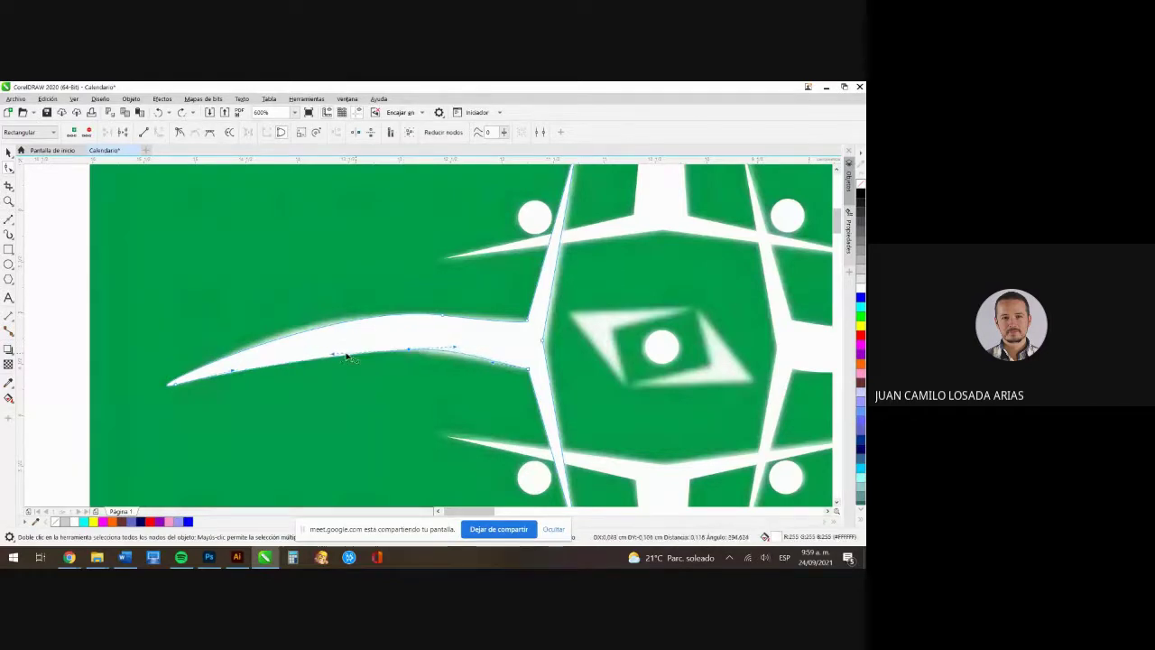
drag(331, 350, 325, 340)
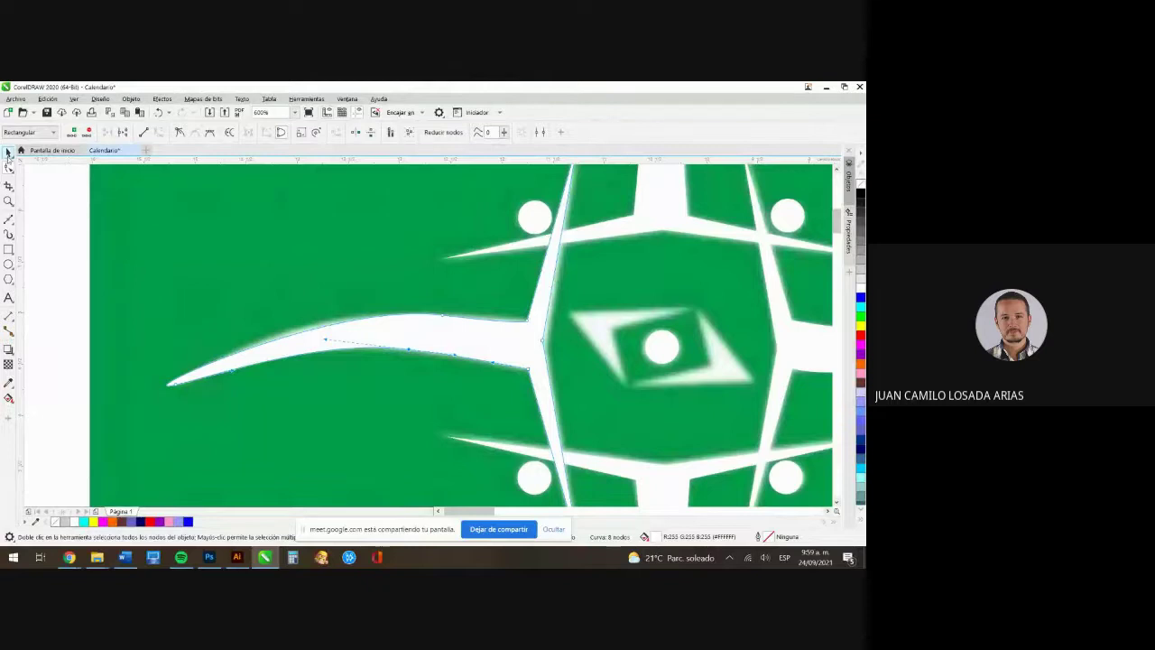
key(space)
key(Escape)
scroll(322, 326, down, 5)
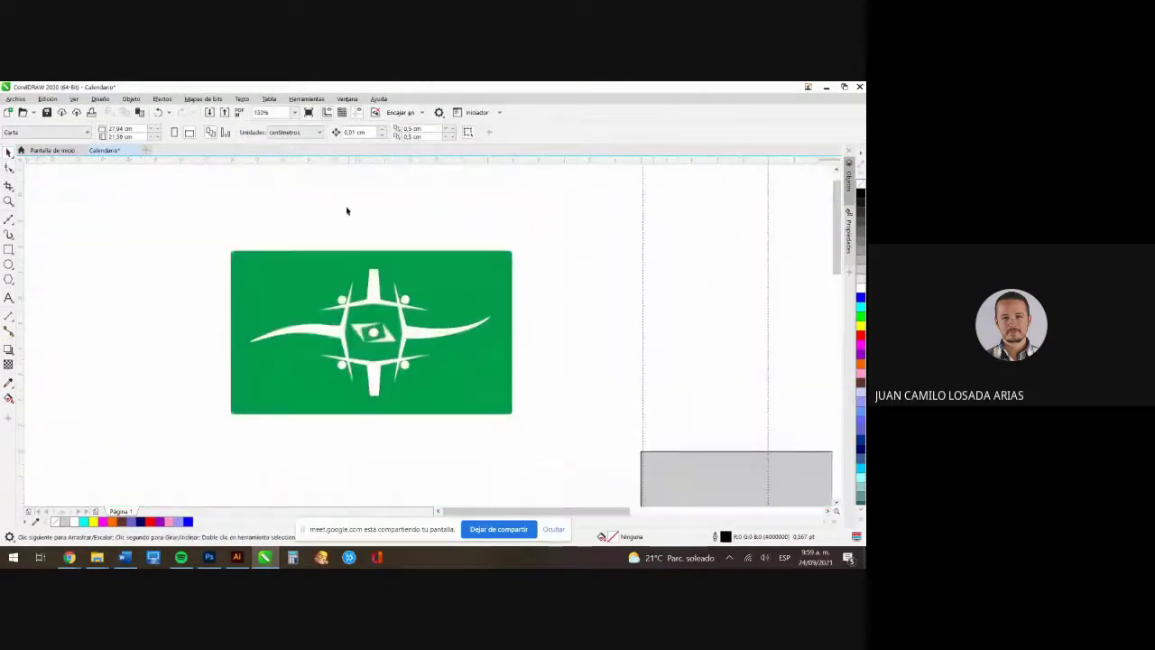
scroll(336, 317, up, 3)
Trace the upper-left arrowhead of the central eye as a closed four-point Bézier shape and fill it white
click(352, 320)
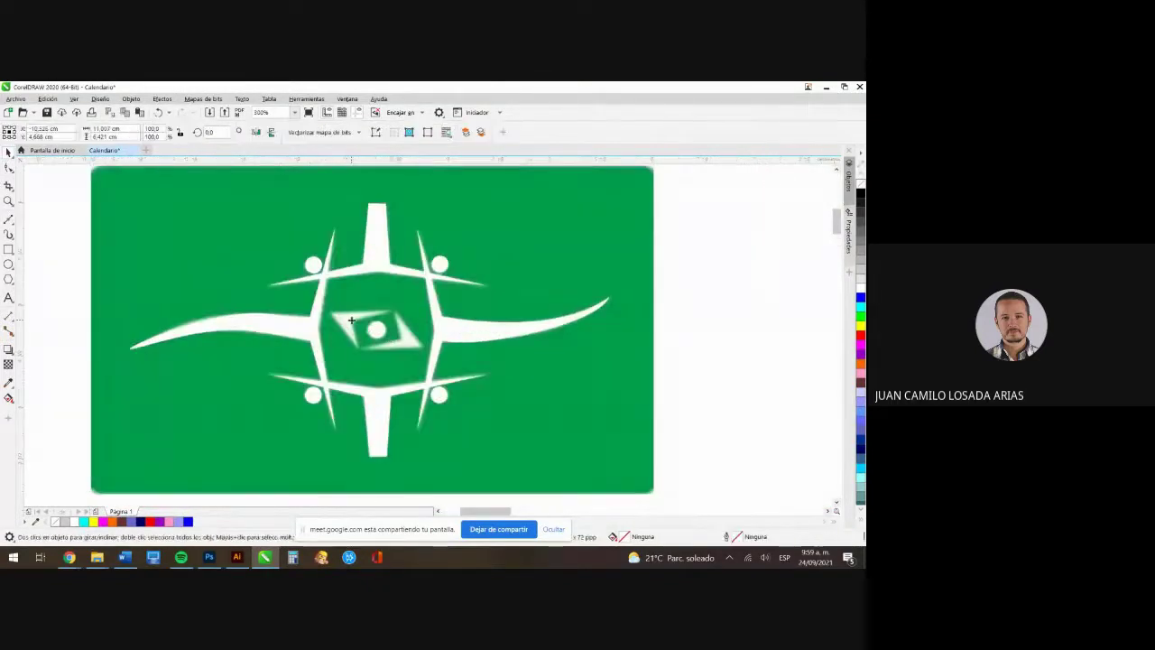
scroll(352, 320, up, 2)
click(8, 219)
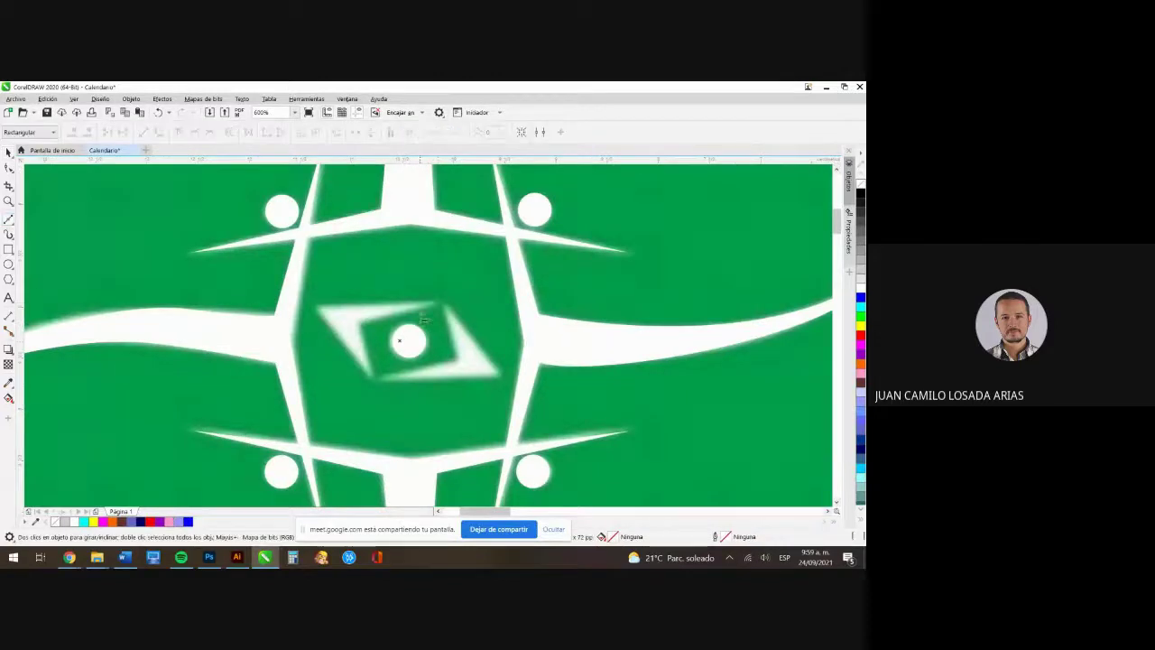
click(437, 302)
click(312, 305)
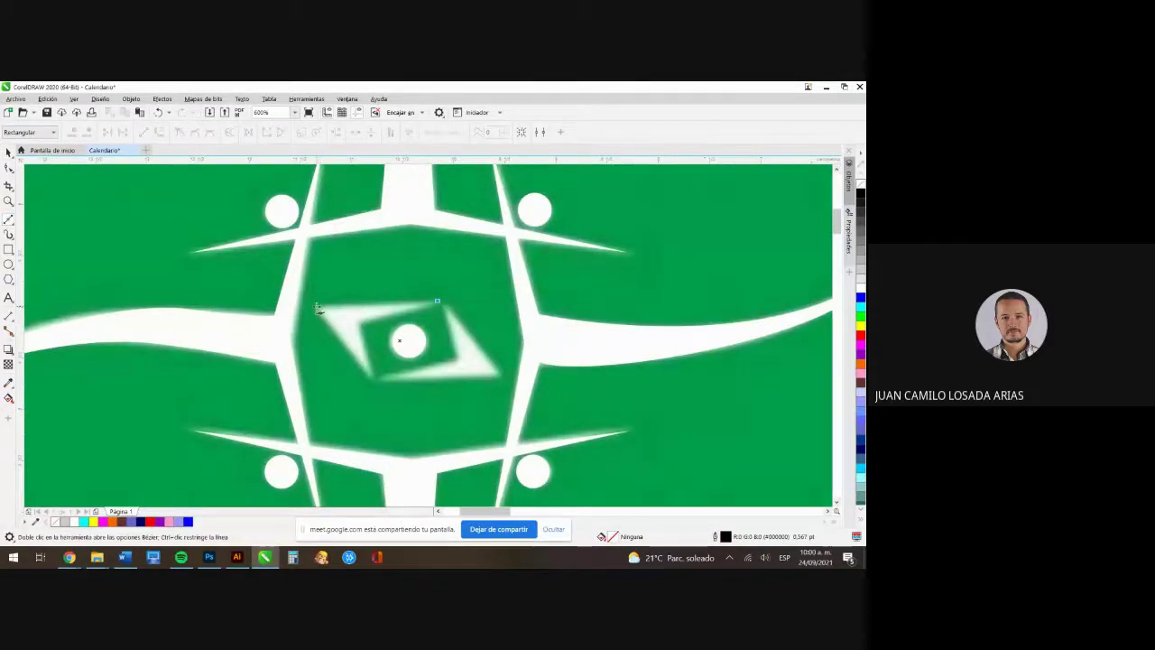
click(373, 380)
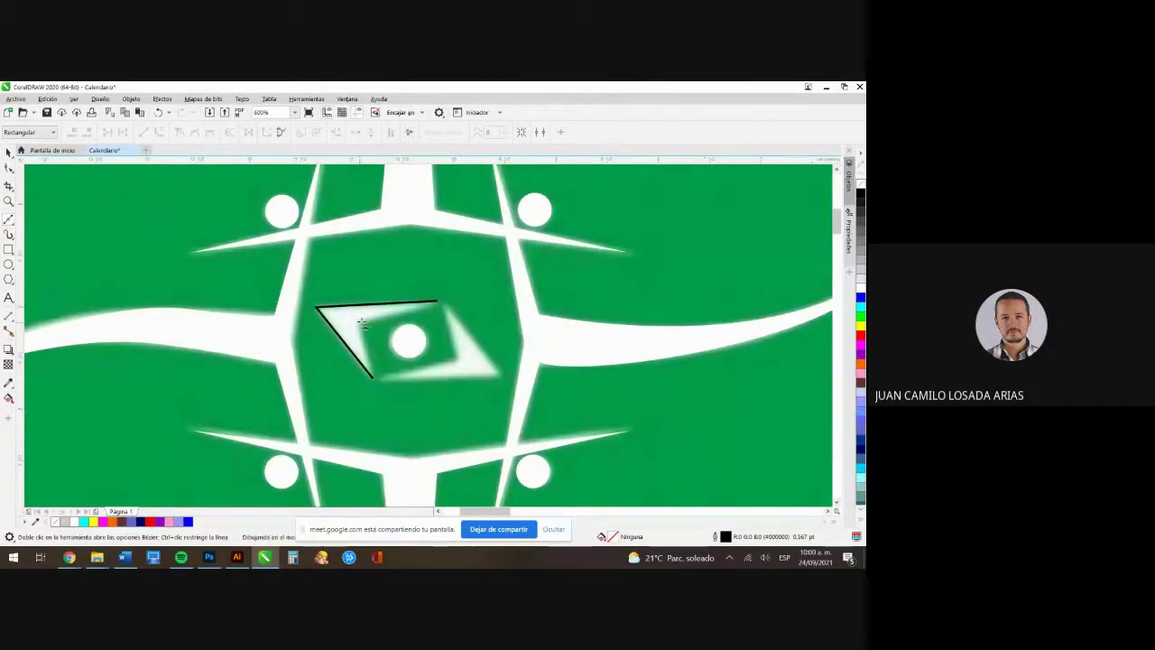
click(361, 323)
click(438, 302)
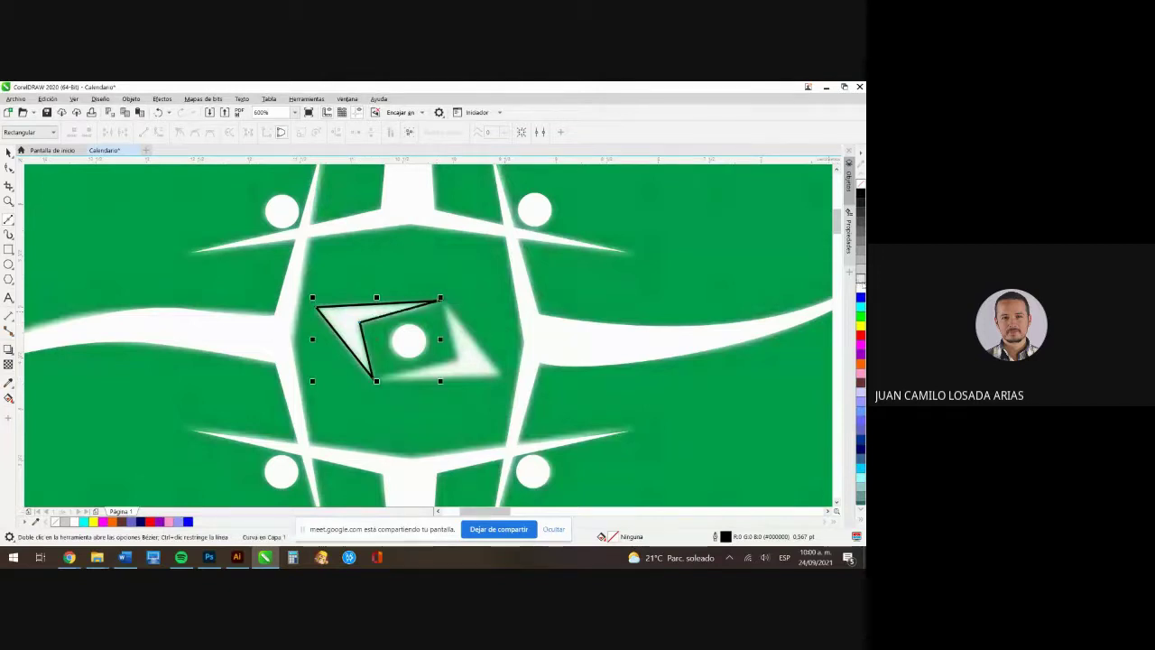
click(861, 282)
Trace the lower-right arrowhead of the central eye as a closed four-point shape with white fill and white outline
click(443, 300)
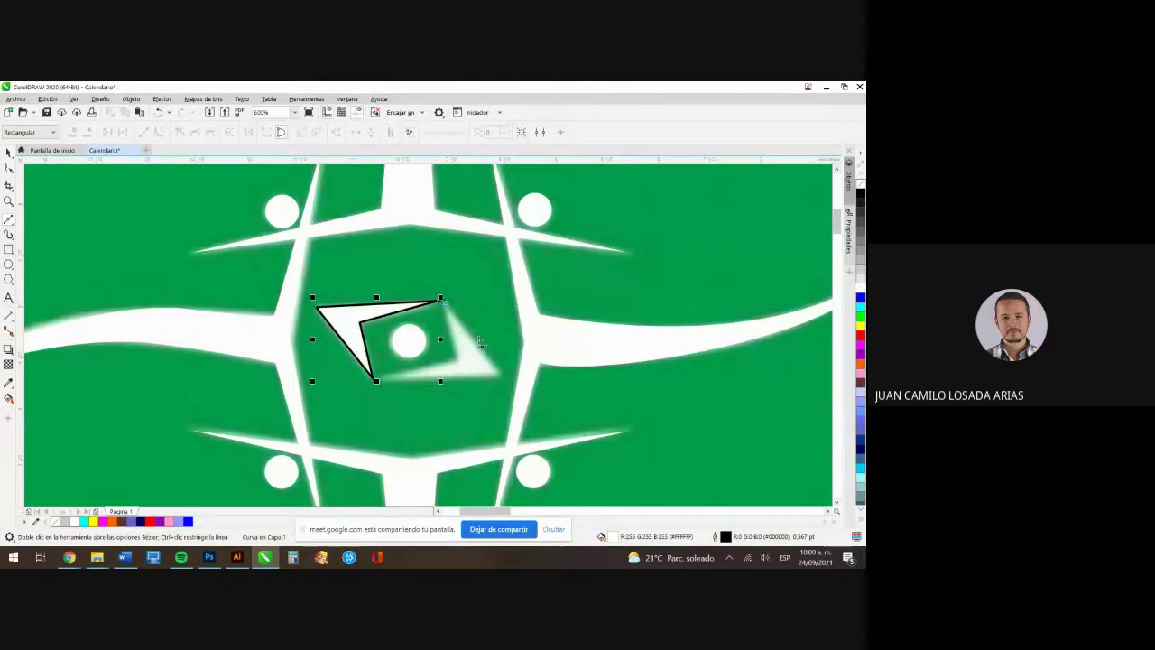
click(506, 380)
click(377, 381)
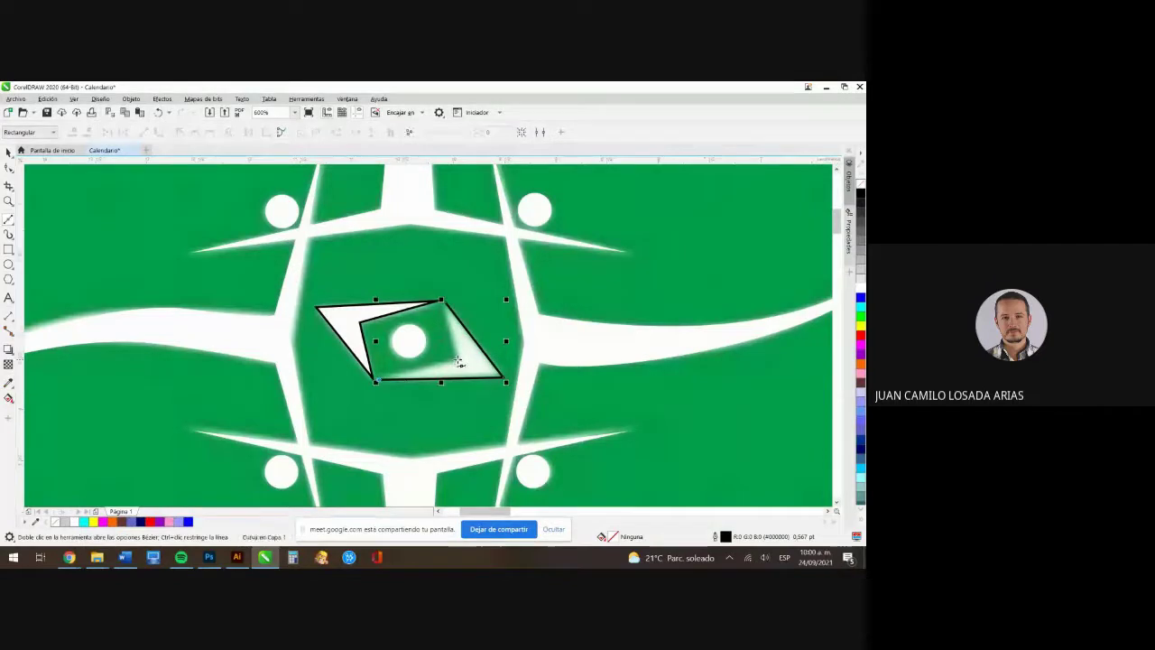
click(442, 302)
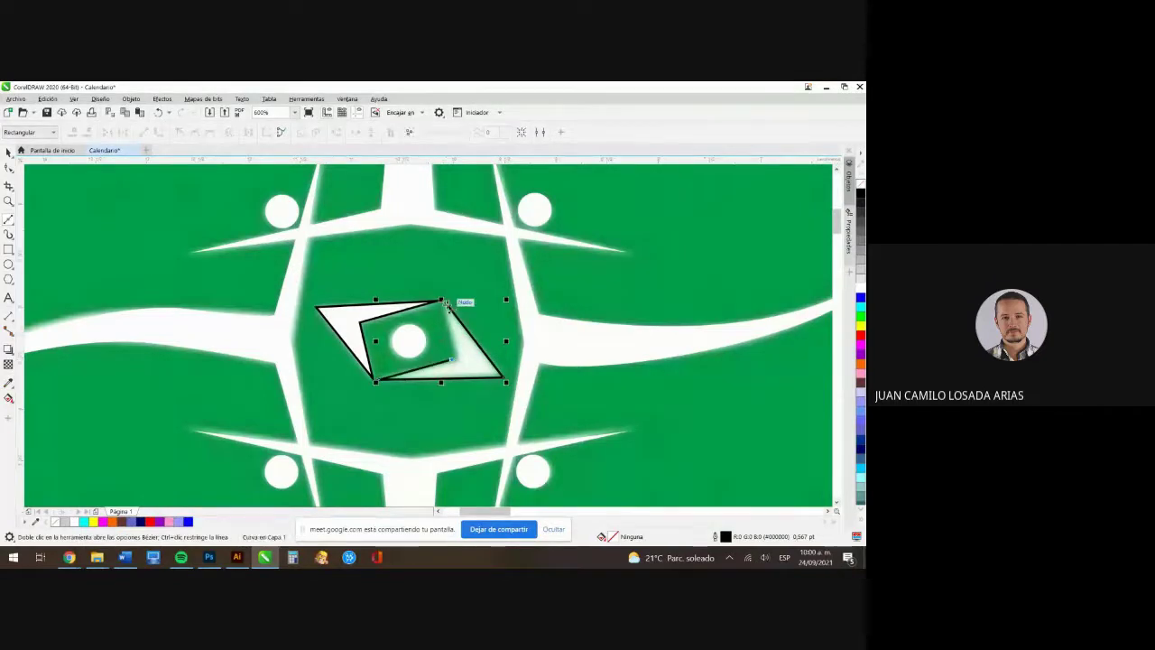
click(860, 285)
right_click(860, 285)
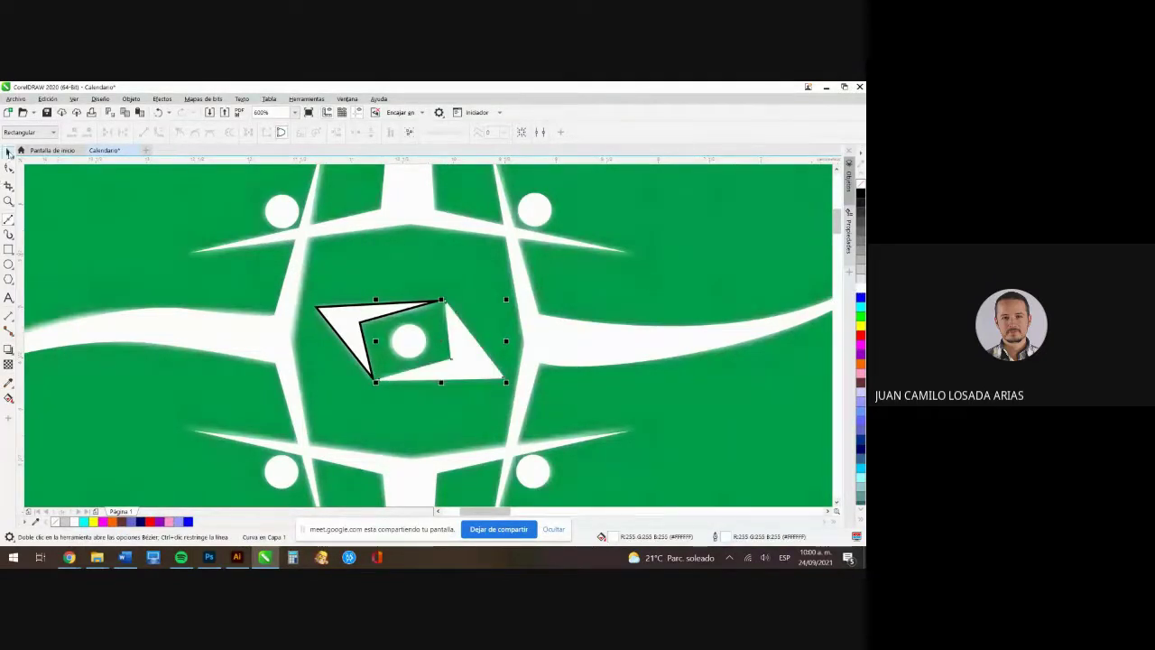
Set the outline of the eye's upper-left arrowhead to white and deselect everything
click(8, 151)
click(341, 338)
right_click(861, 298)
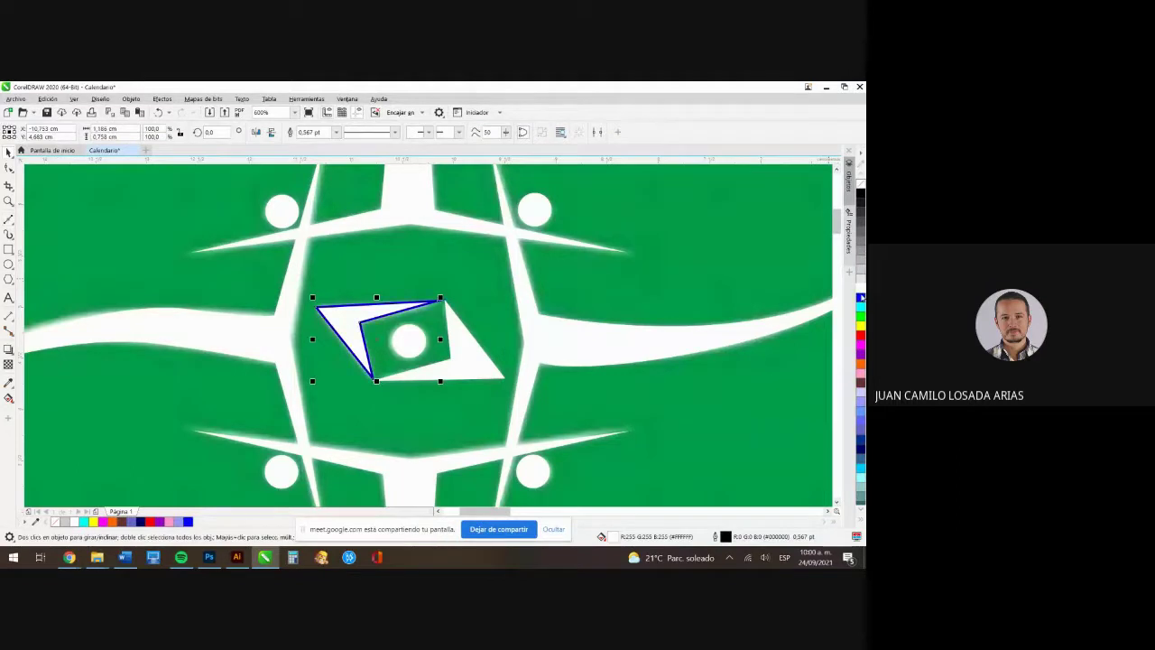
click(859, 285)
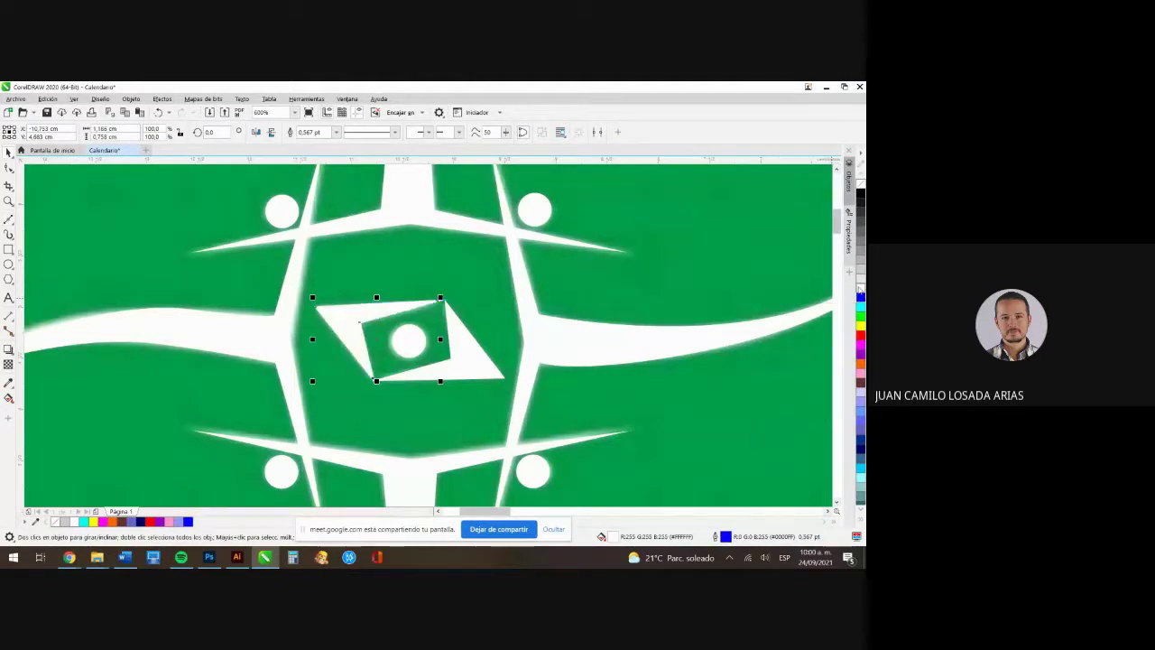
click(702, 261)
scroll(366, 322, down, 3)
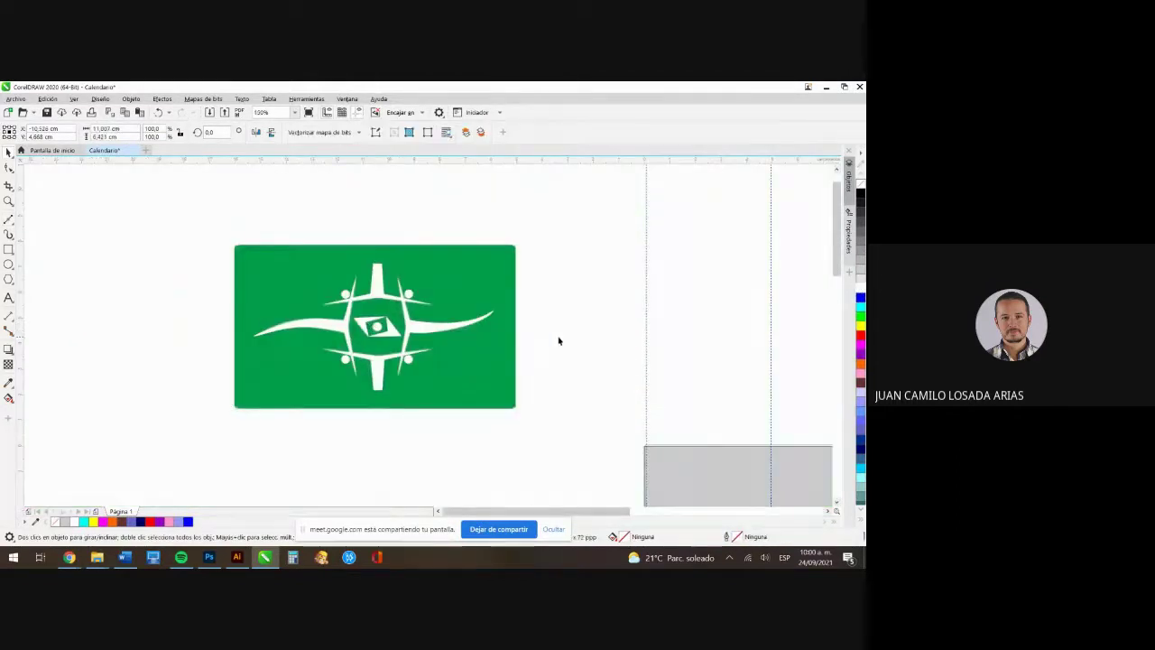
click(557, 337)
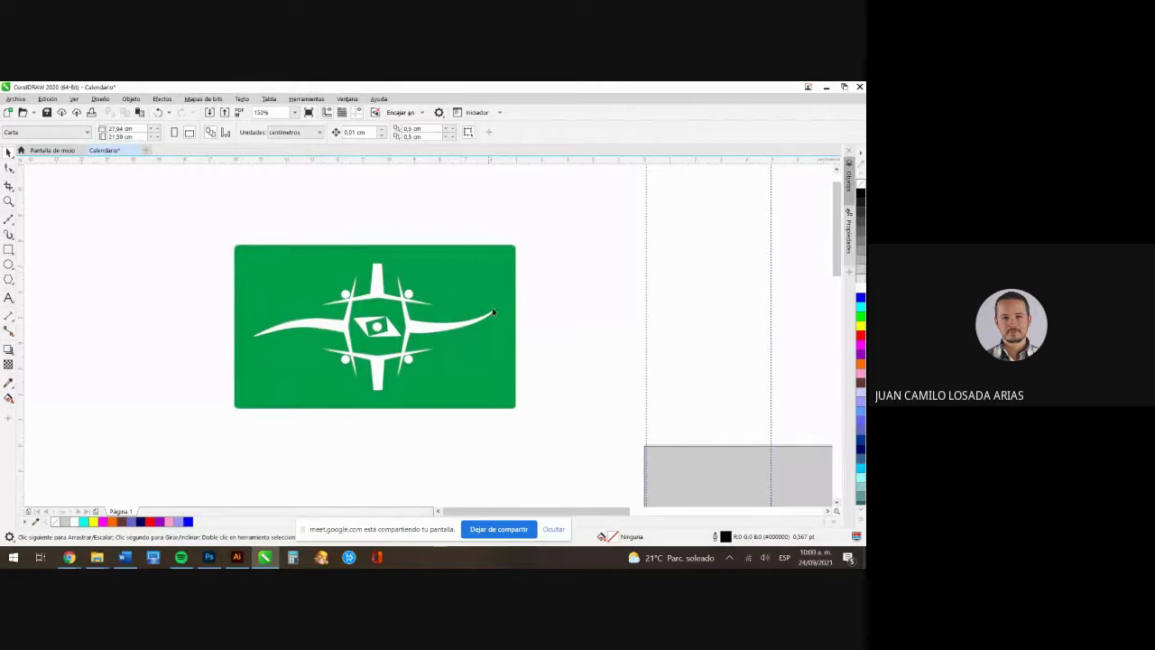
Draw a rectangle about 11 × 6.4 cm over the logo's green background
click(9, 250)
click(45, 250)
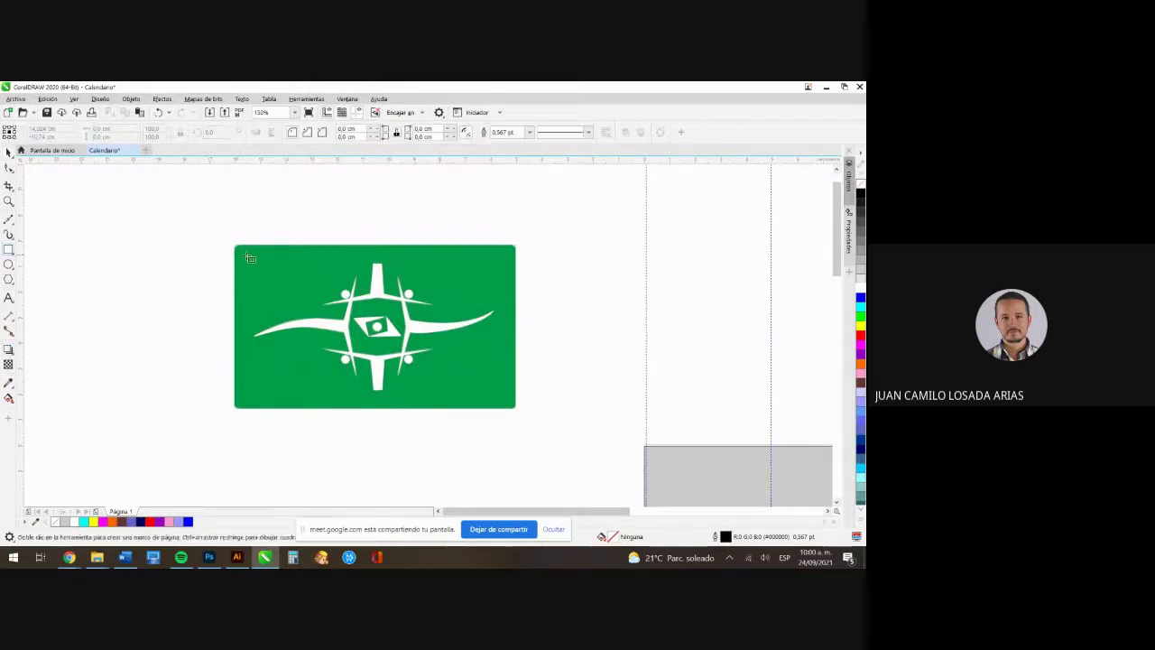
drag(237, 246, 519, 409)
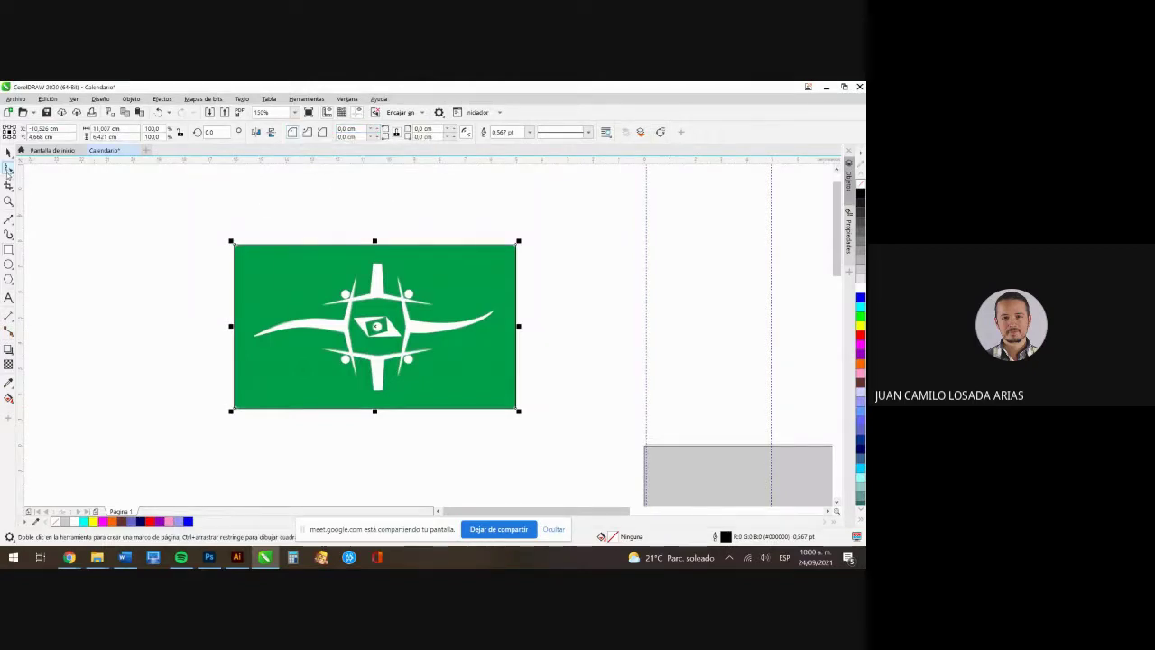
Round all four corners of the background rectangle to a radius of about 0.33 cm to match the artwork
click(8, 167)
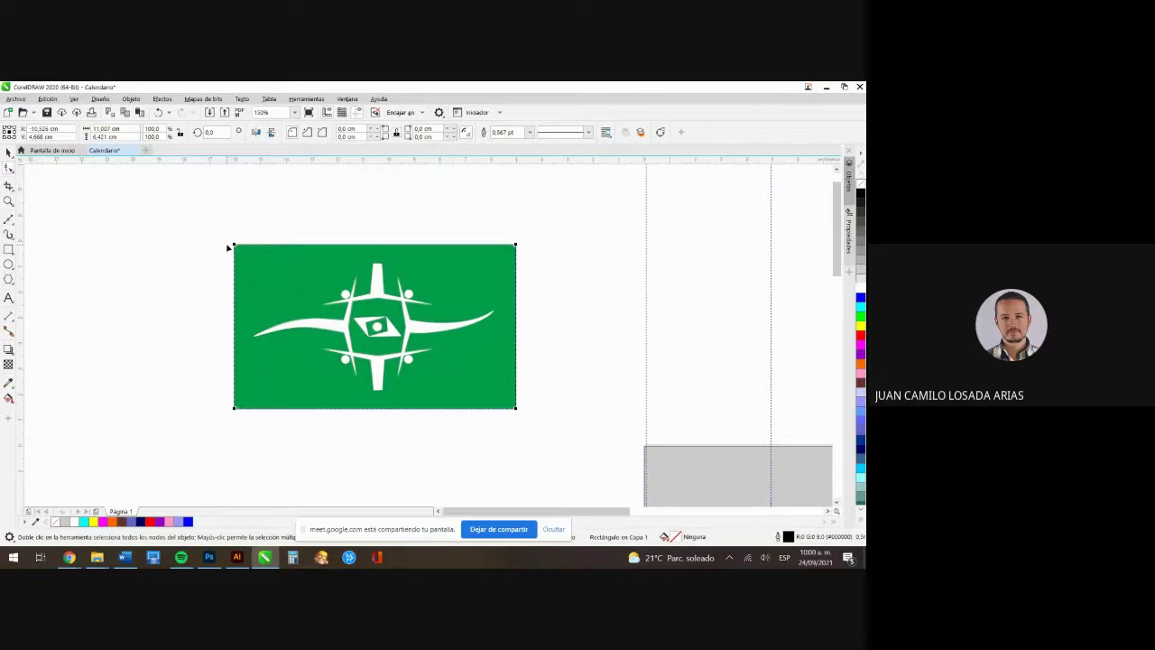
scroll(228, 247, up, 2)
drag(242, 246, 259, 248)
scroll(229, 220, down, 4)
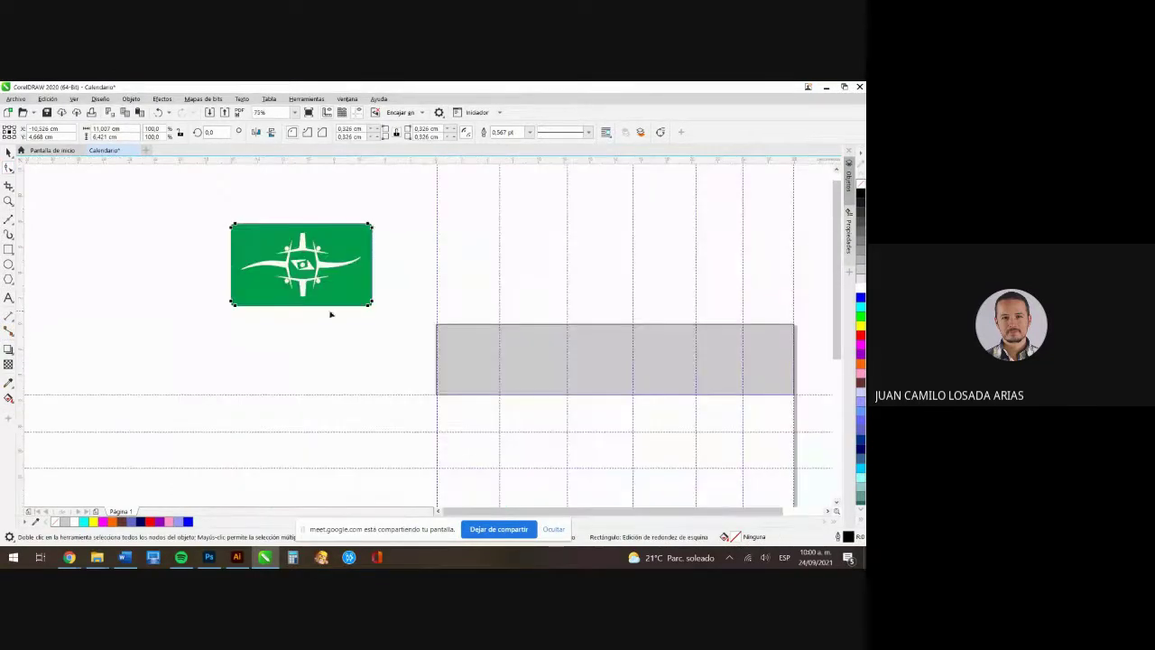
scroll(410, 298, up, 3)
scroll(467, 284, down, 3)
scroll(463, 283, up, 1)
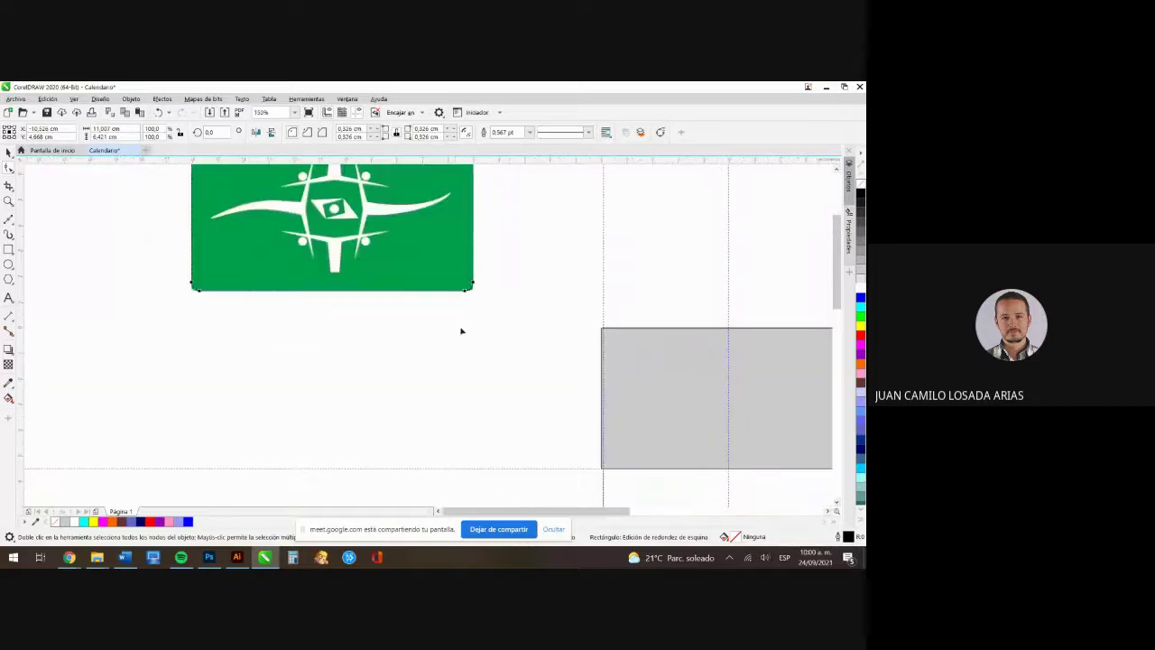
scroll(461, 331, down, 1)
scroll(428, 261, up, 1)
click(8, 153)
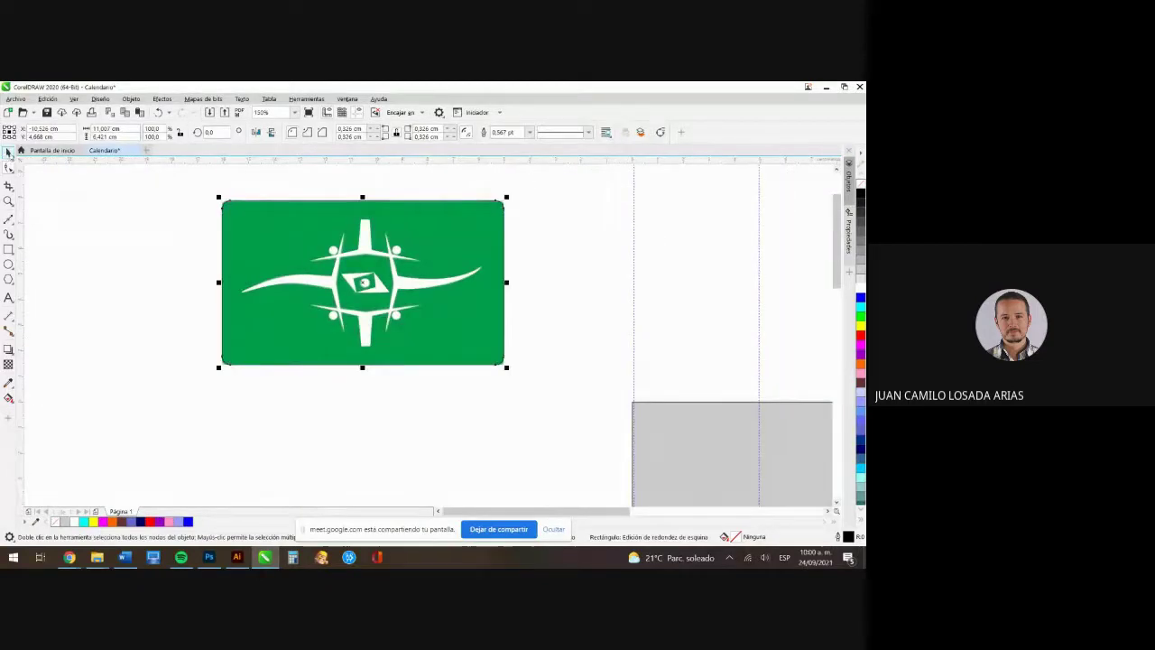
Fill the rounded background rectangle with solid green (#009933) to match the logo's original background
click(116, 193)
click(306, 212)
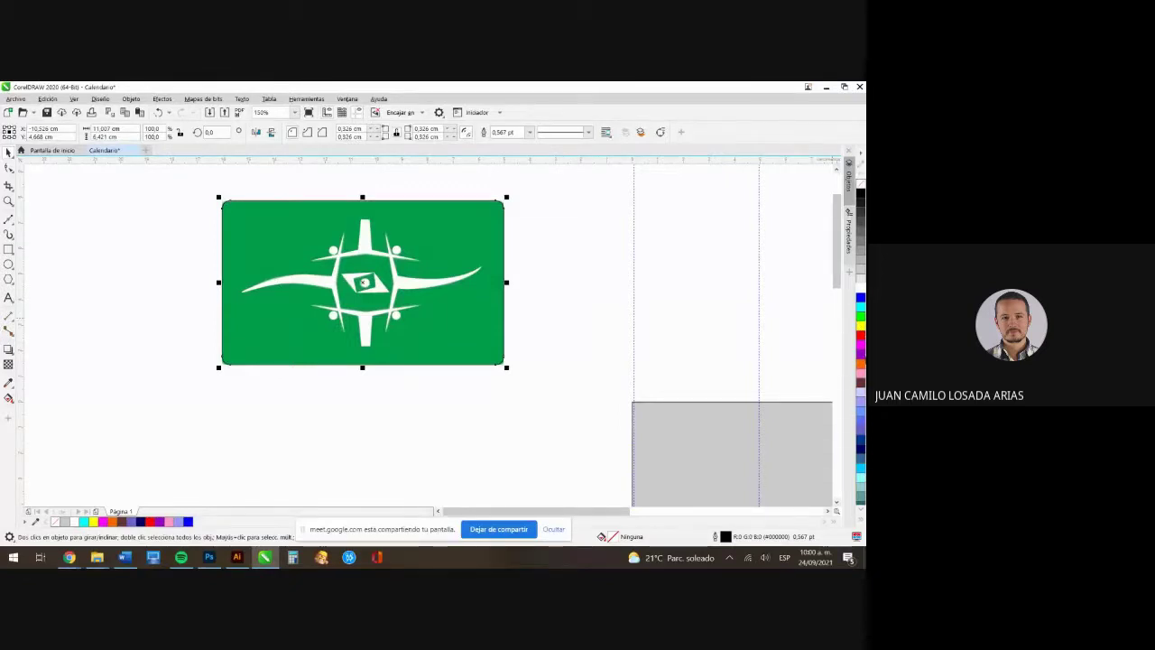
click(860, 314)
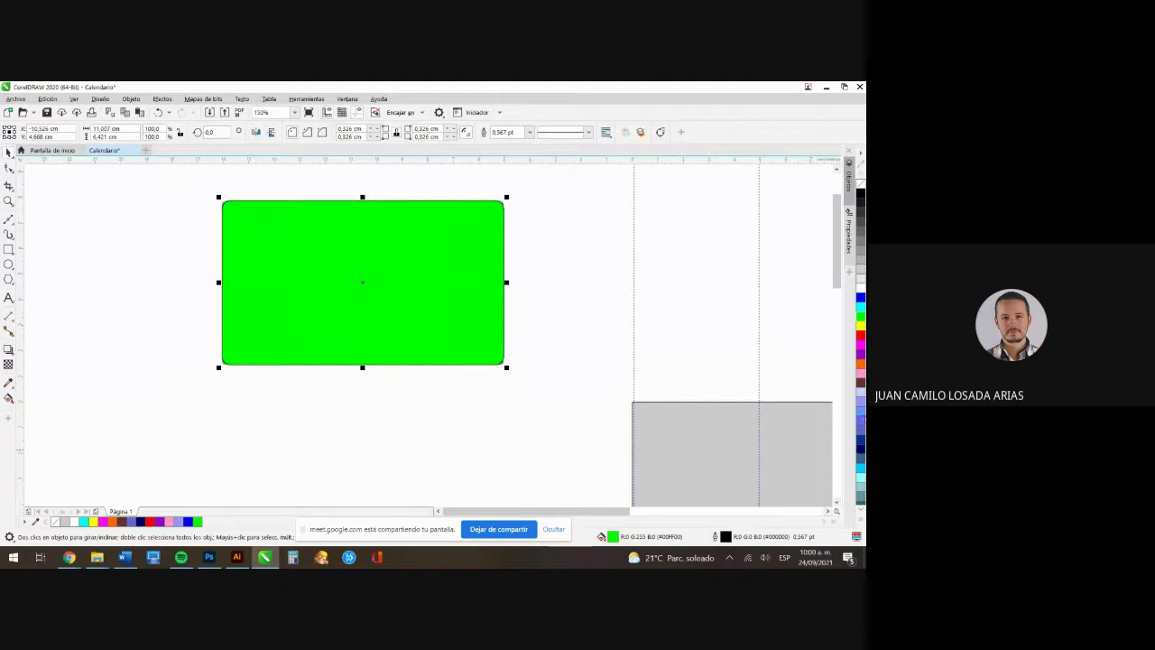
scroll(862, 416, down, 5)
click(860, 390)
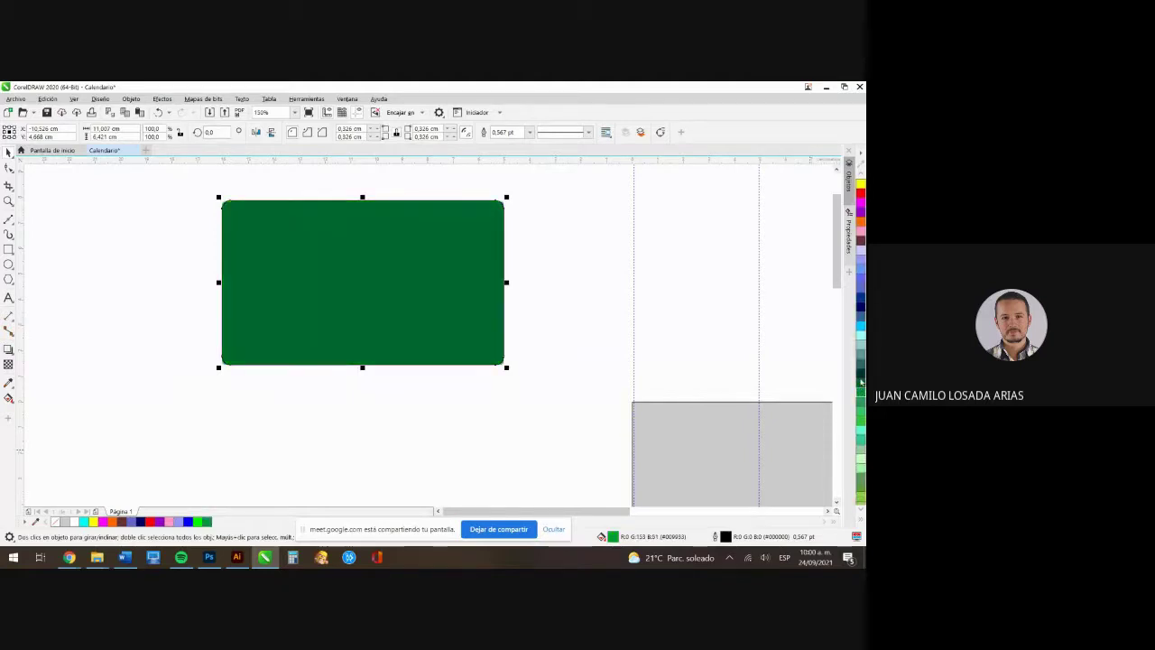
click(860, 434)
drag(428, 311, 436, 276)
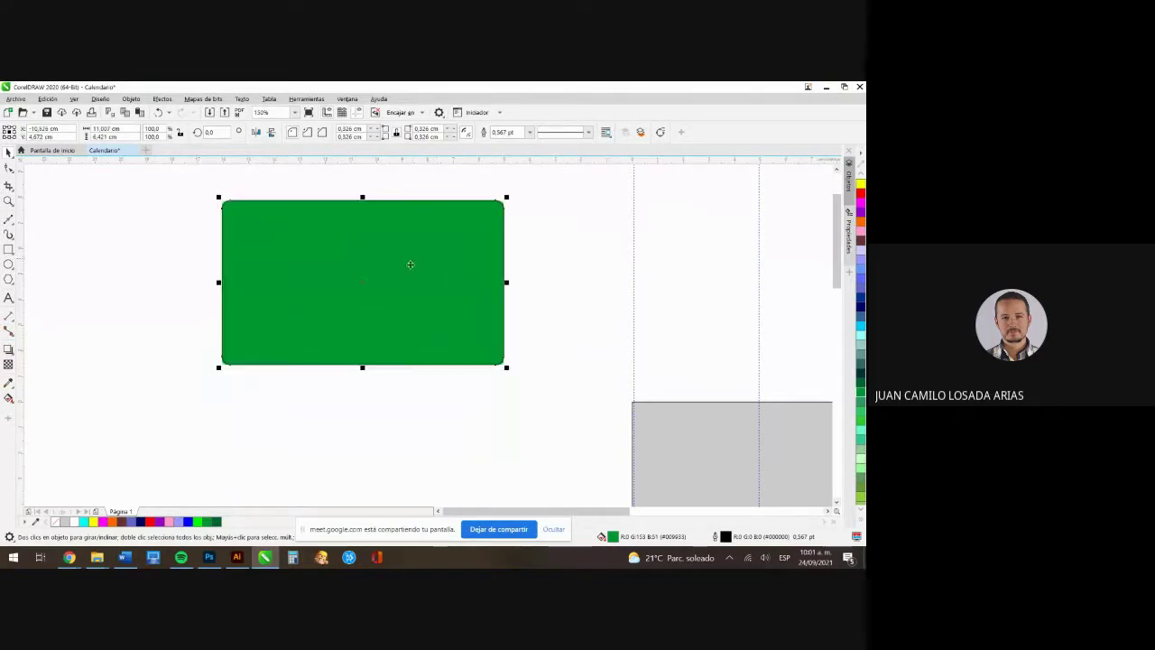
Send the green rounded rectangle to the back of the page, behind all the logo shapes
right_click(365, 278)
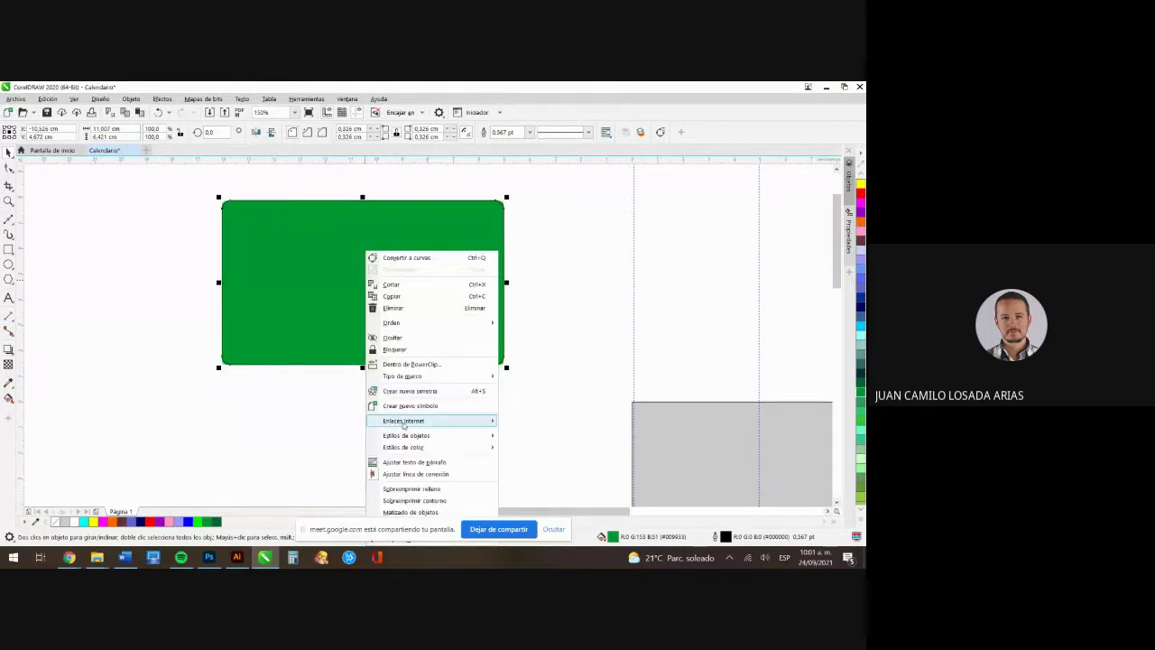
mouse_move(411, 438)
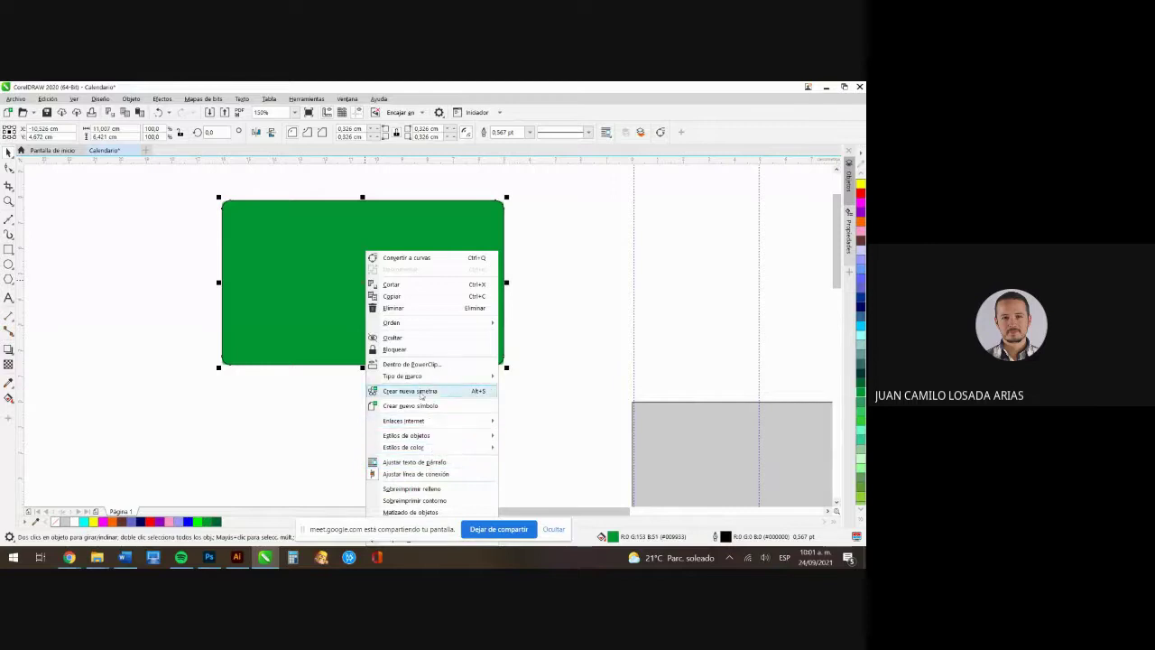
mouse_move(422, 324)
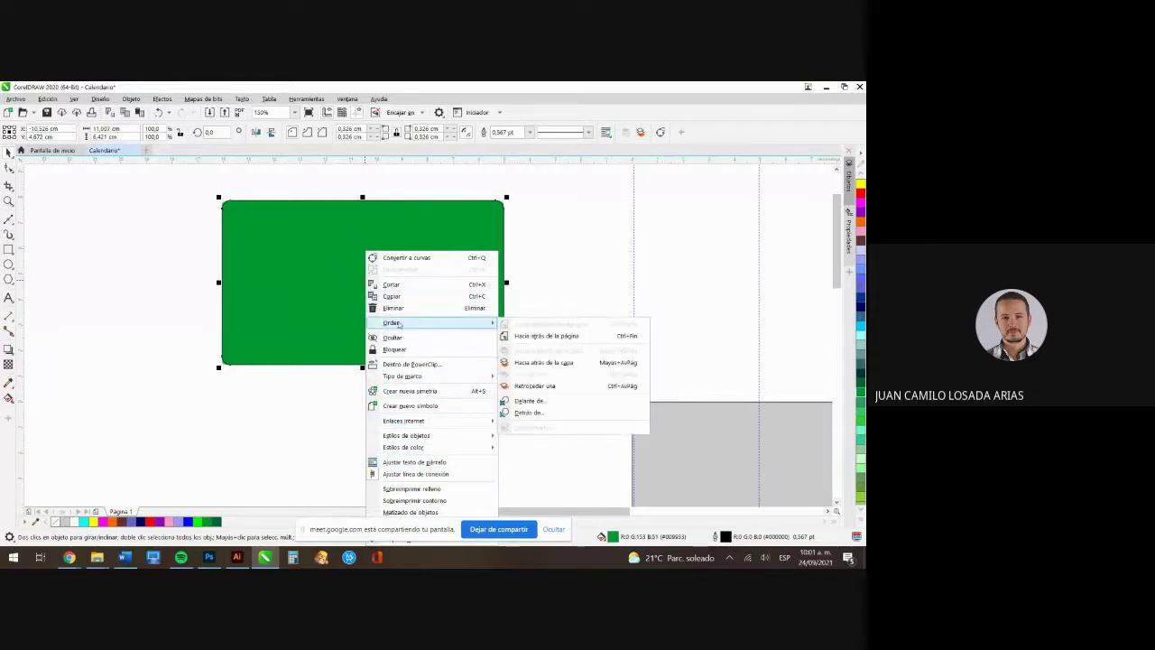
click(577, 336)
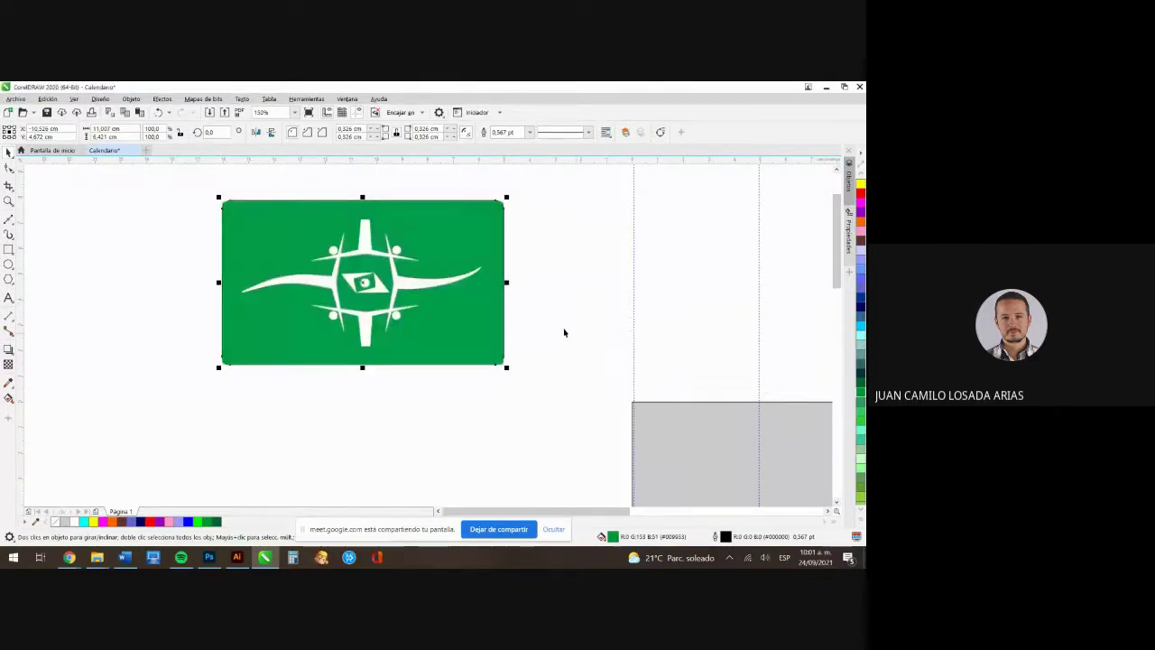
Move the original logo bitmap away from the traced shapes and delete it
click(564, 332)
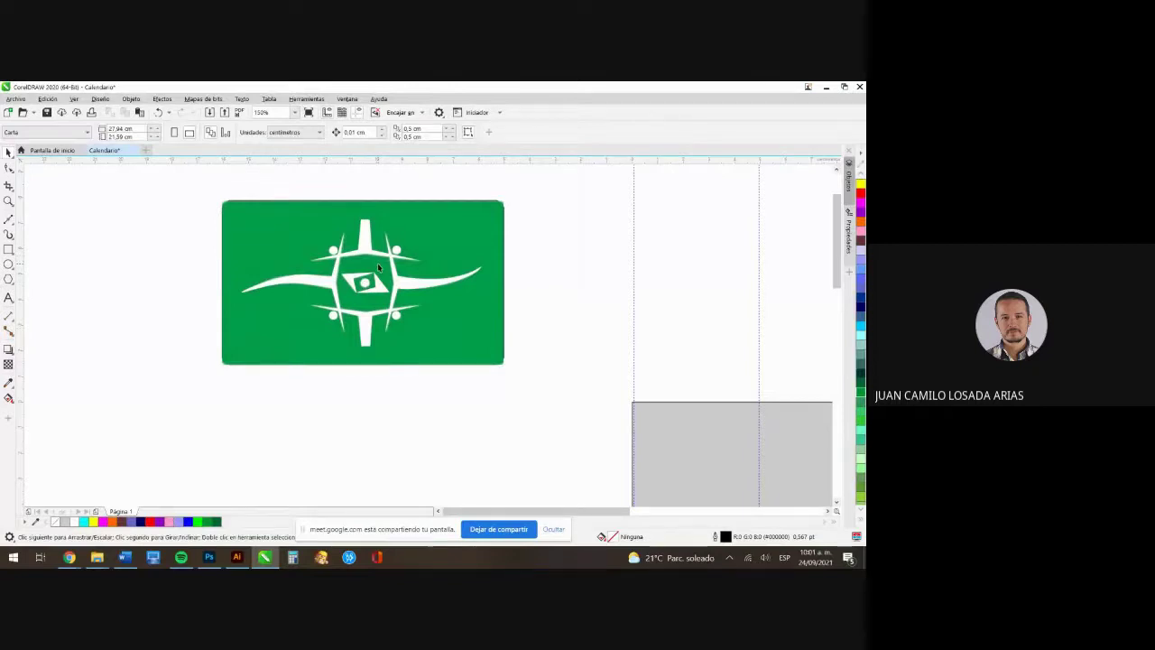
drag(377, 263, 730, 315)
key(Delete)
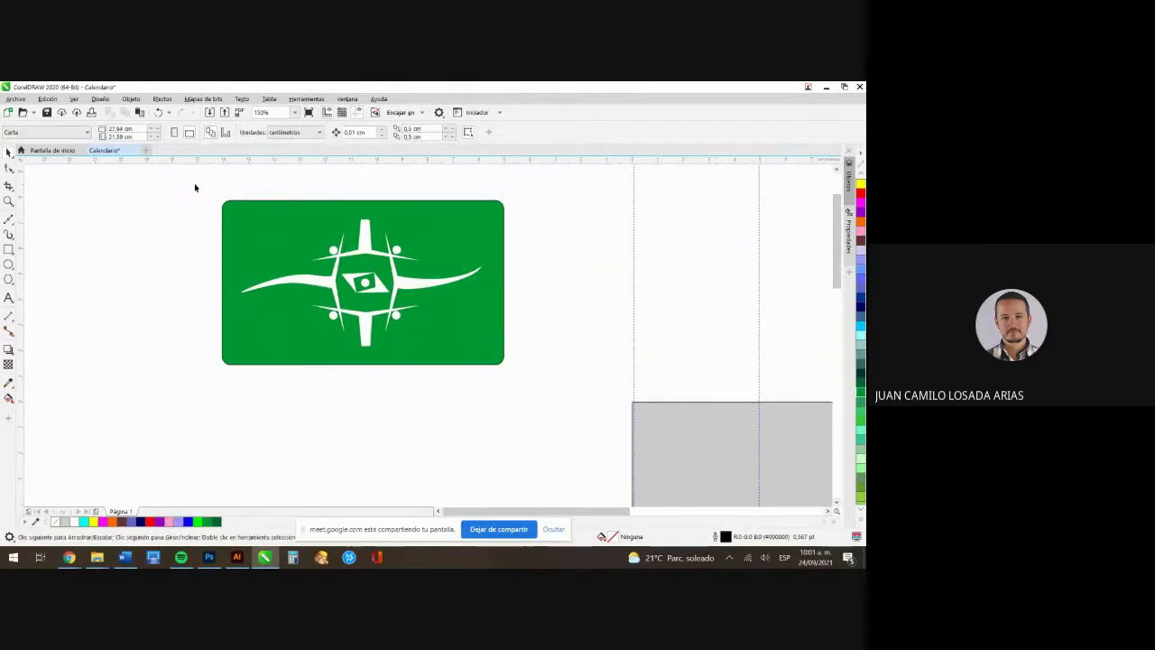
Select the entire traced logo with its green background and move it onto the page just below the grey band, about X 6.4, Y -9.1 cm
scroll(386, 246, up, 3)
scroll(386, 246, down, 2)
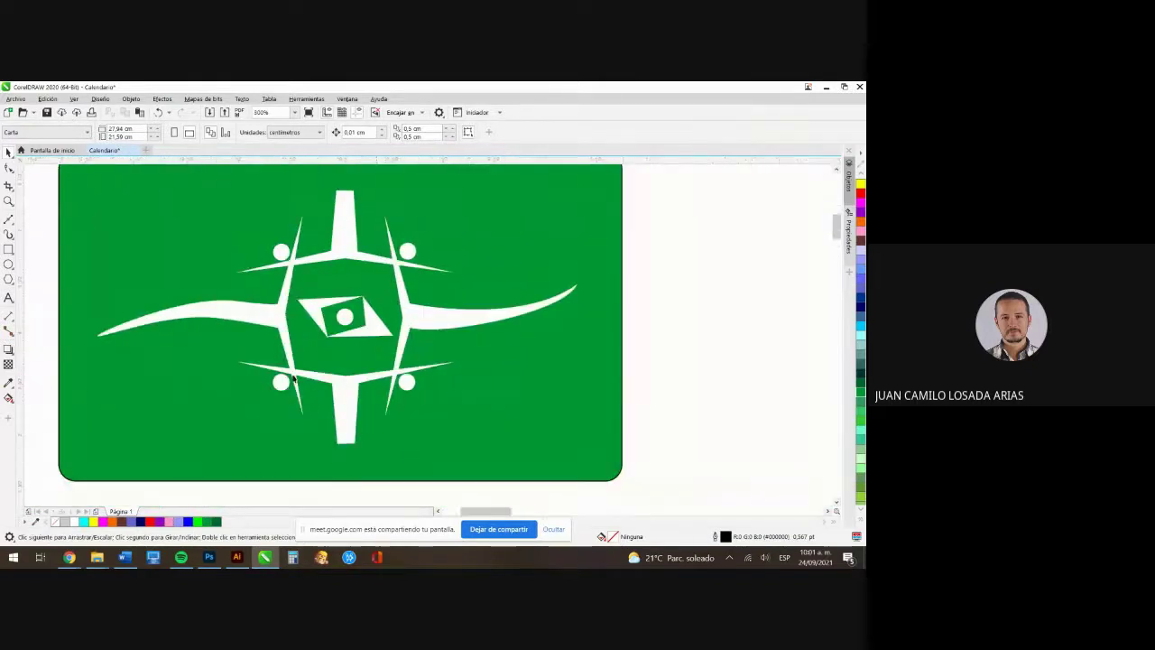
scroll(293, 380, up, 6)
scroll(294, 380, down, 5)
scroll(293, 380, up, 1)
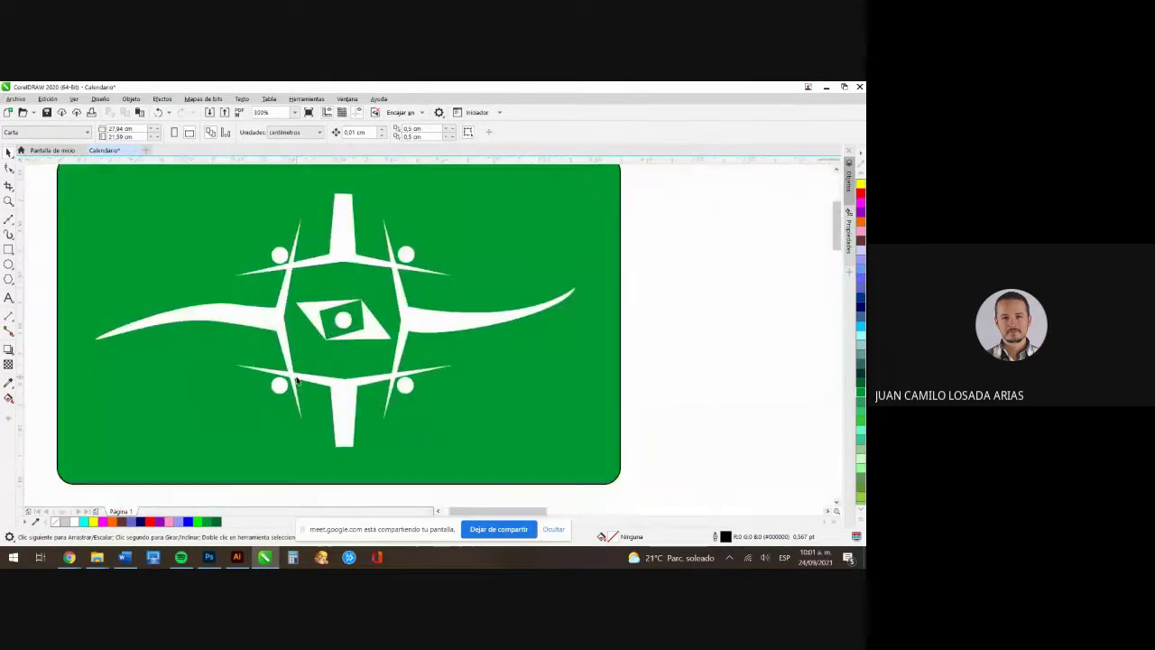
scroll(296, 380, down, 3)
drag(186, 283, 376, 412)
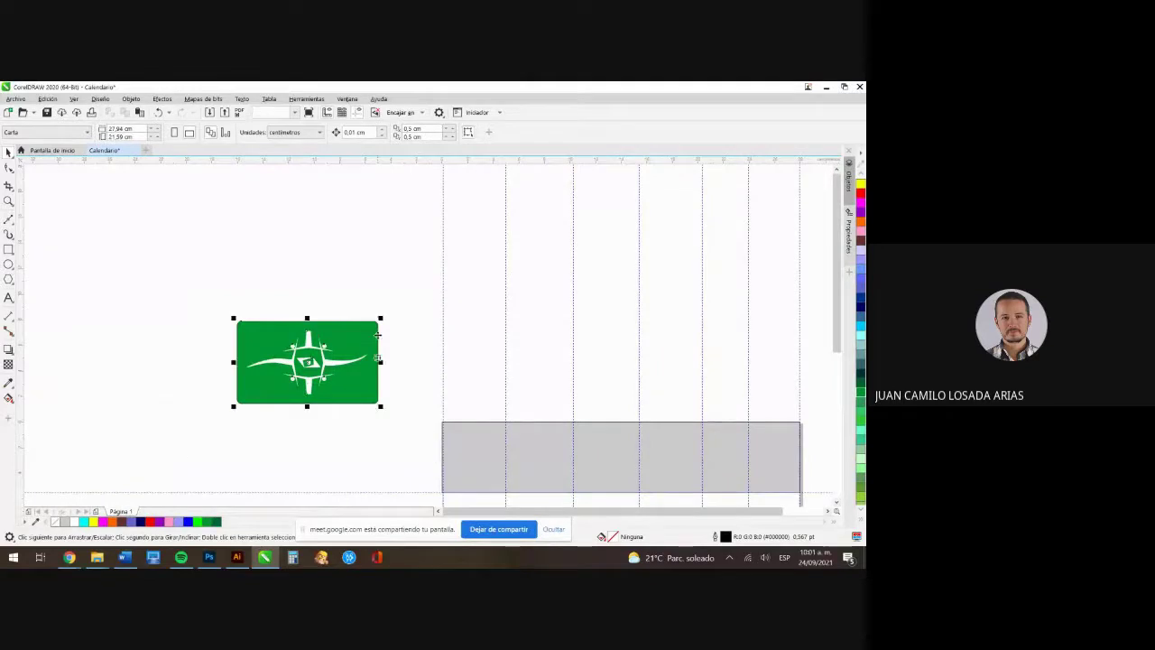
scroll(346, 357, down, 1)
scroll(346, 356, up, 1)
drag(346, 357, 566, 529)
scroll(571, 403, up, 1)
drag(532, 449, 526, 462)
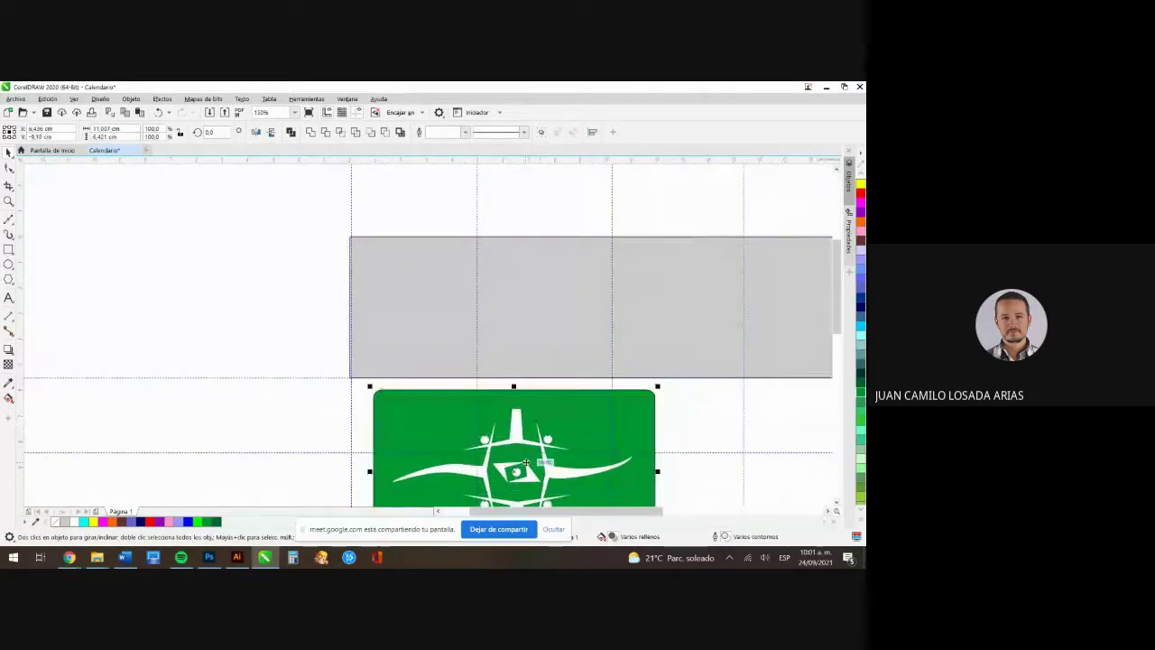
Switch to the browser and review the logo creation and tracing instructions on pages 10 to 12 of MaterialRAP2.pdf
mouse_move(68, 557)
click(58, 498)
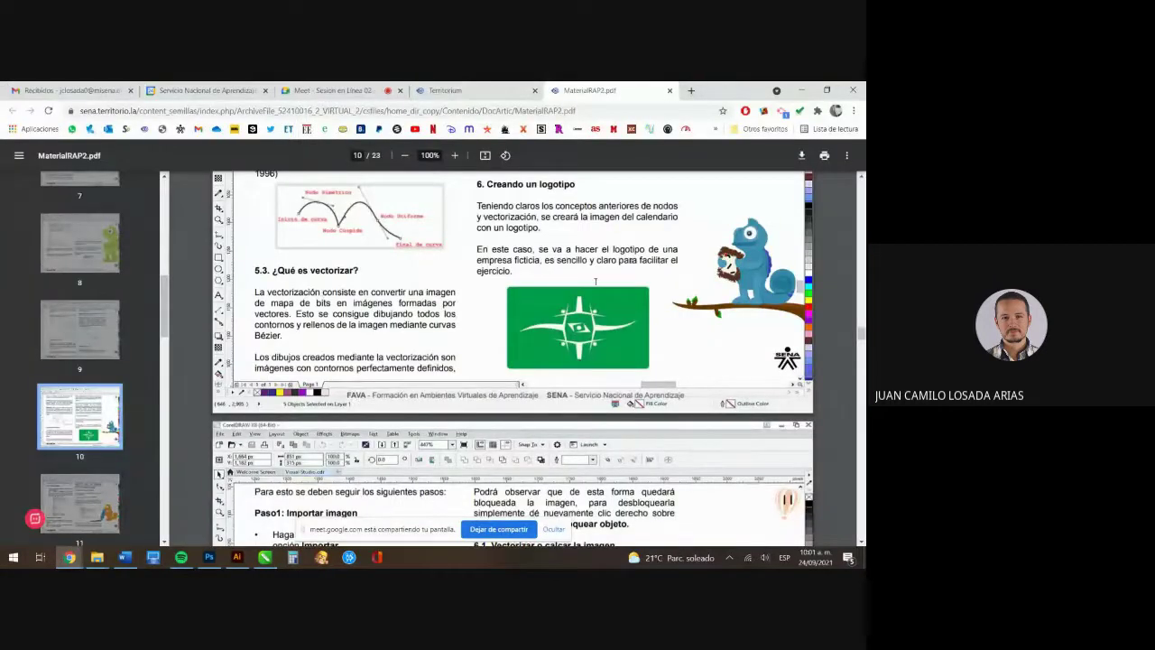
scroll(594, 281, down, 4)
scroll(535, 243, down, 2)
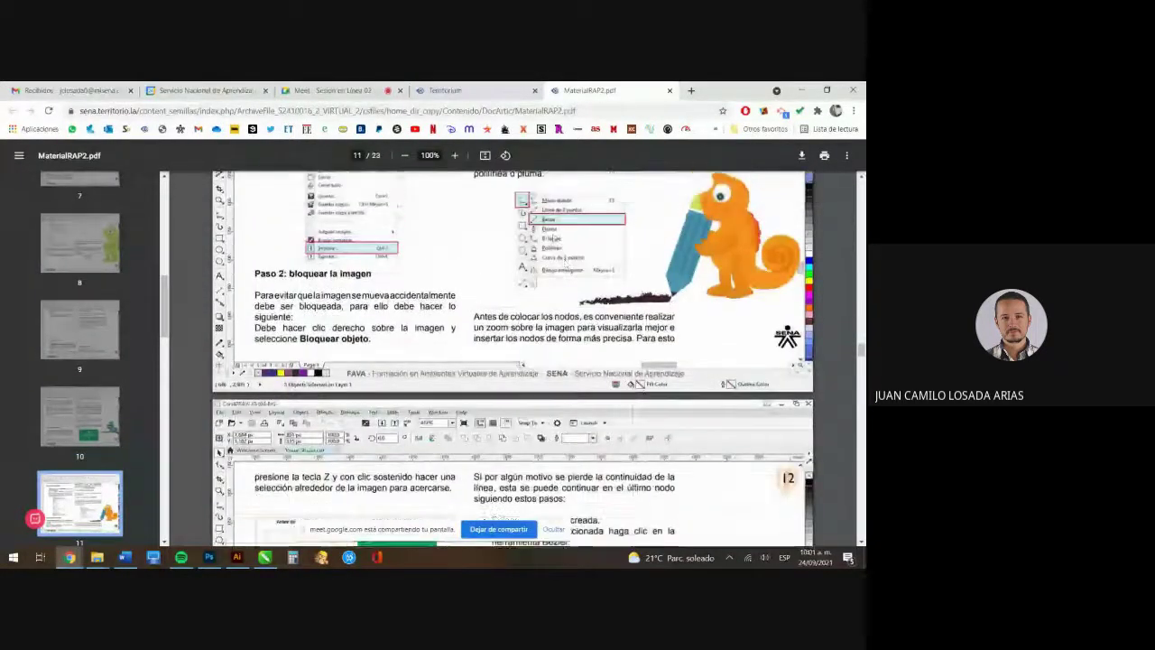
scroll(560, 338, down, 4)
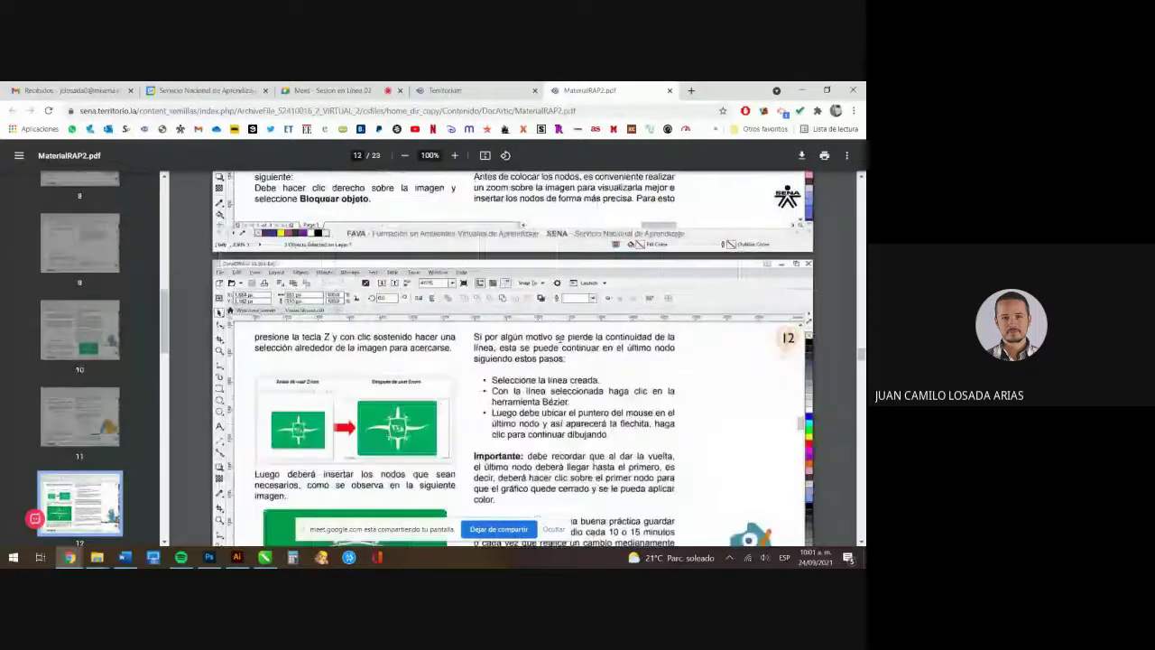
Close the training material PDF and open the PDF of Guía de aprendizaje 2 from the course's Actividad 2
click(670, 90)
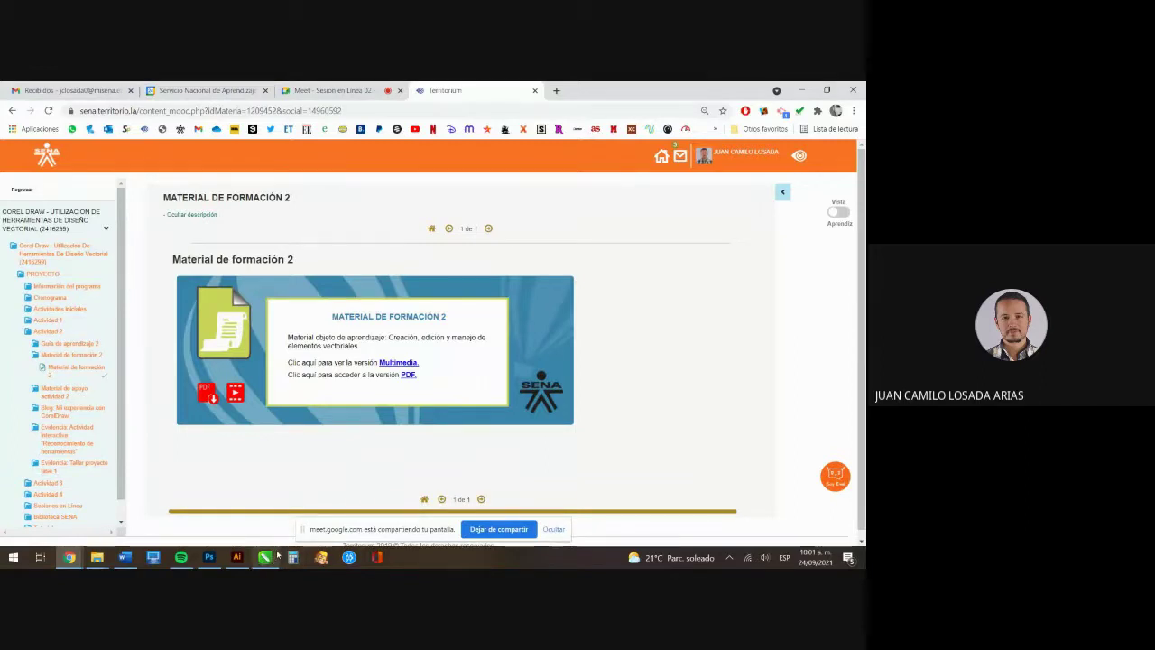
click(67, 344)
click(77, 356)
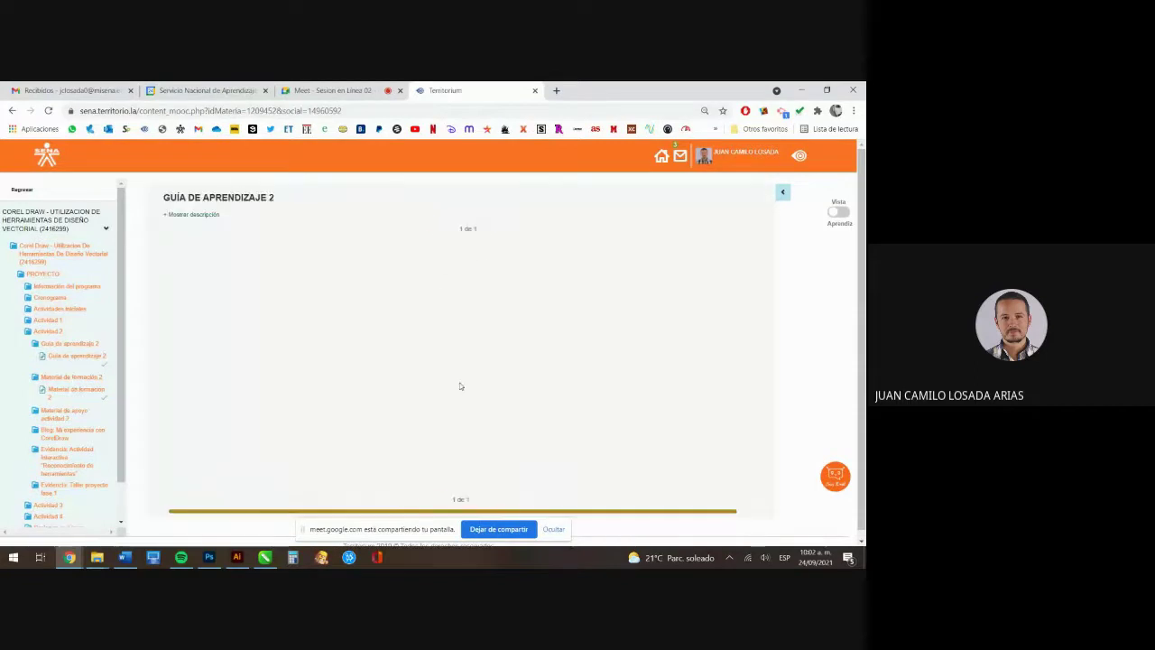
click(408, 361)
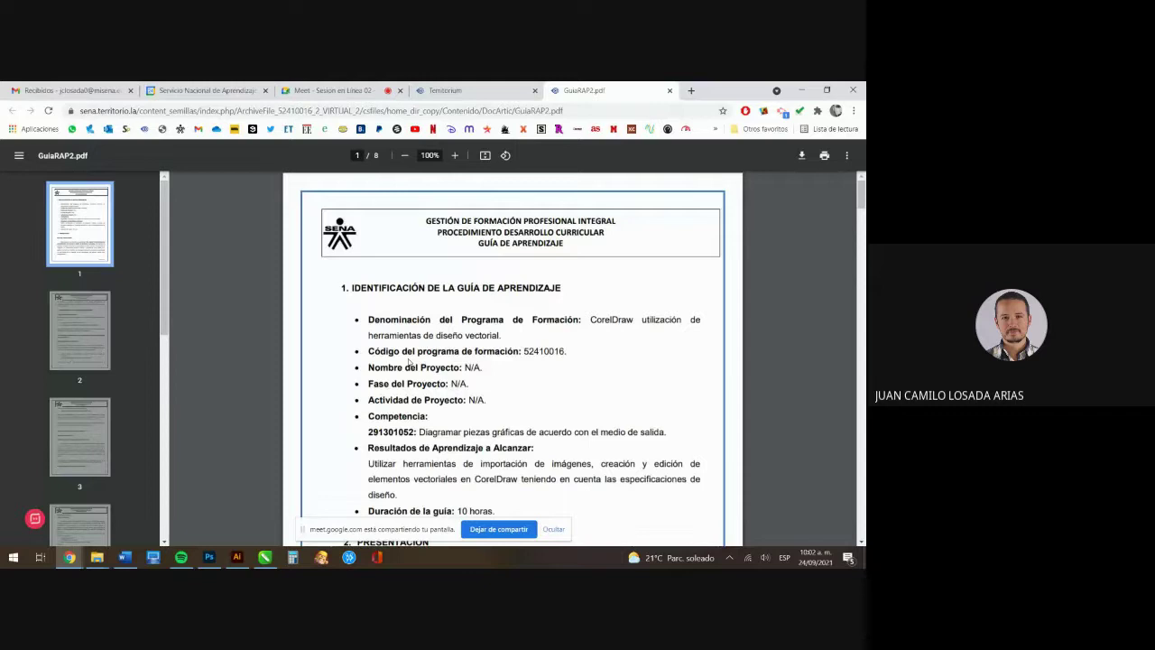
Read section 3.1, Actividades de reflexión inicial, in the learning guide, highlighting its heading and both questions about vector images
scroll(494, 426, down, 6)
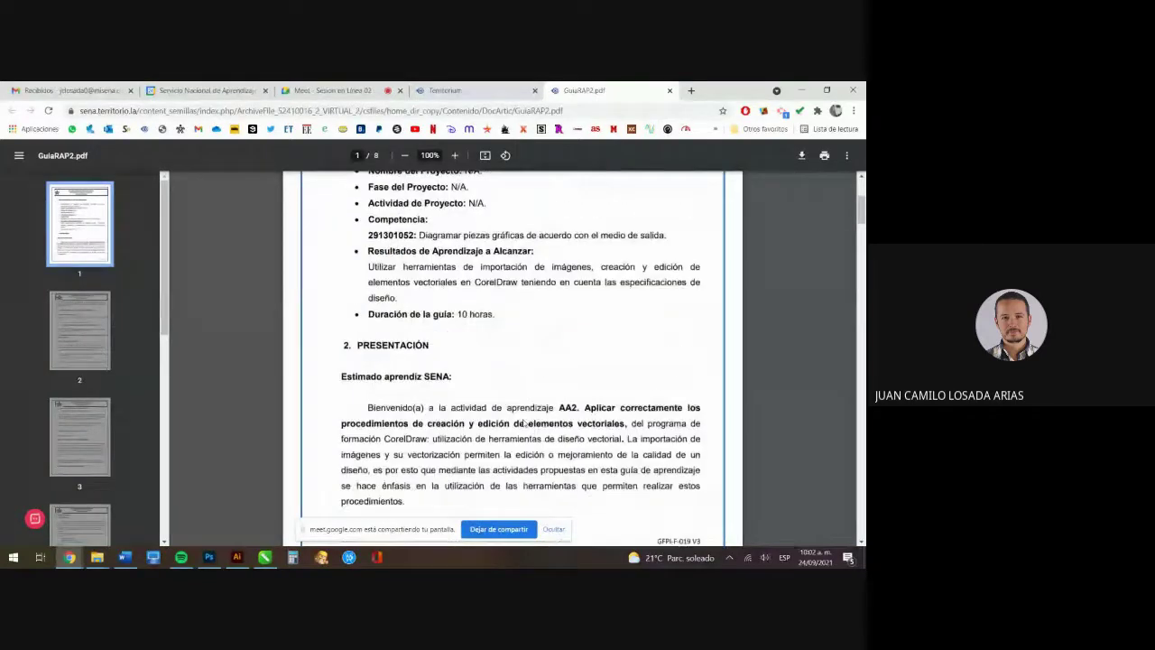
scroll(525, 417, down, 5)
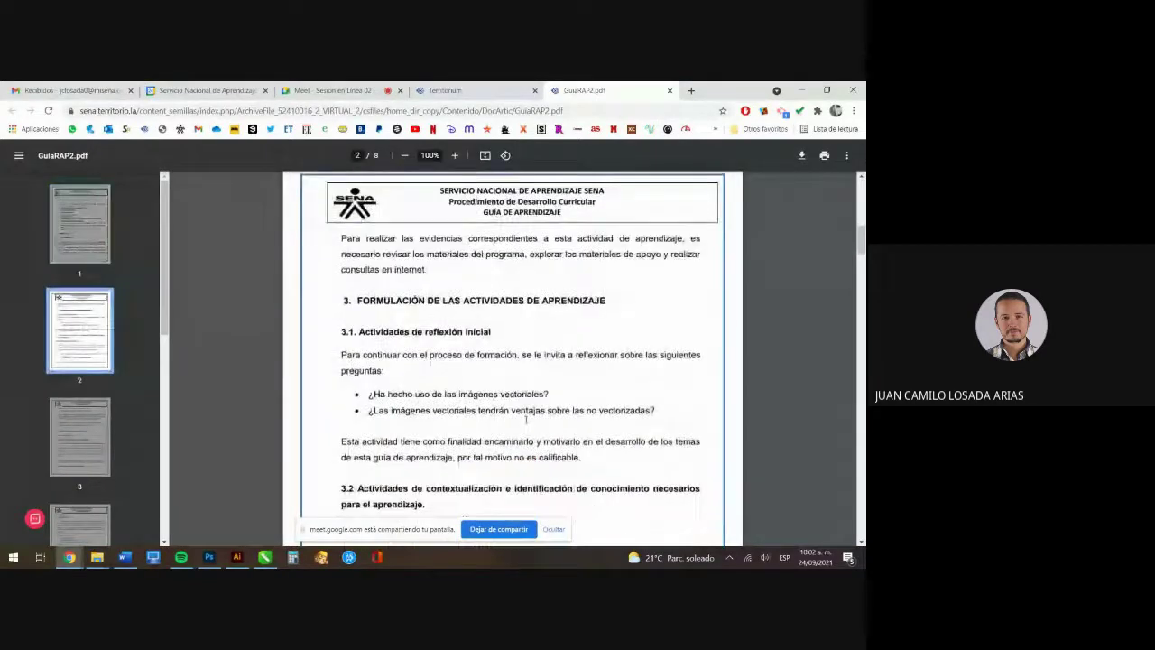
drag(352, 332, 540, 319)
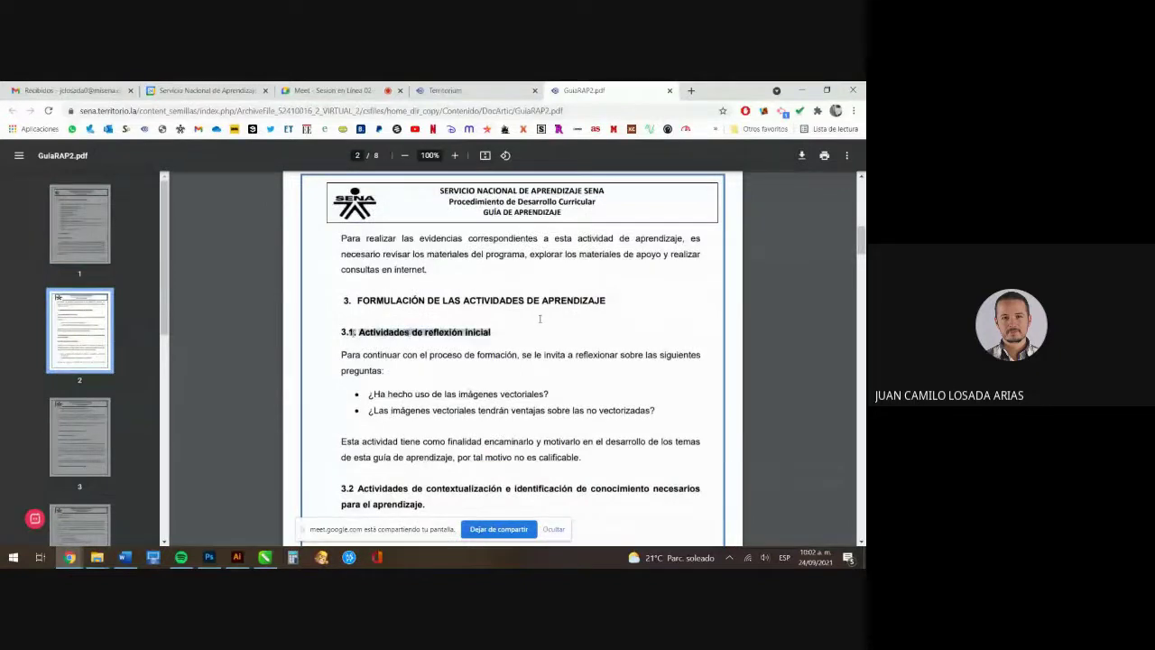
click(434, 330)
drag(368, 330, 509, 334)
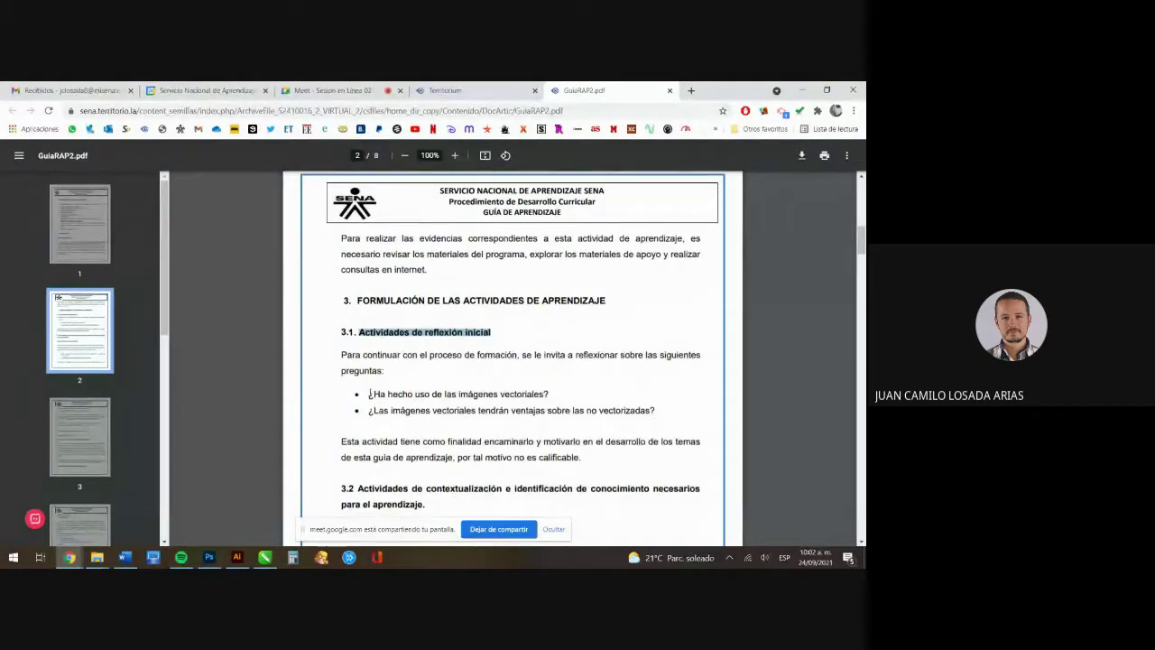
drag(369, 394, 660, 413)
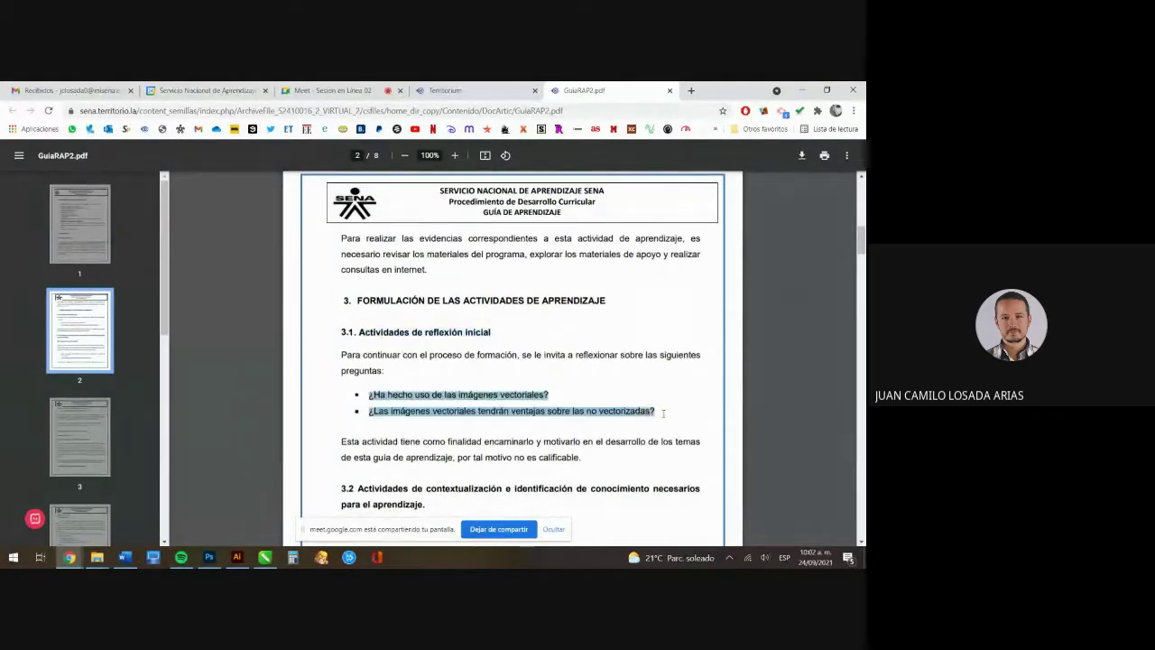
click(667, 416)
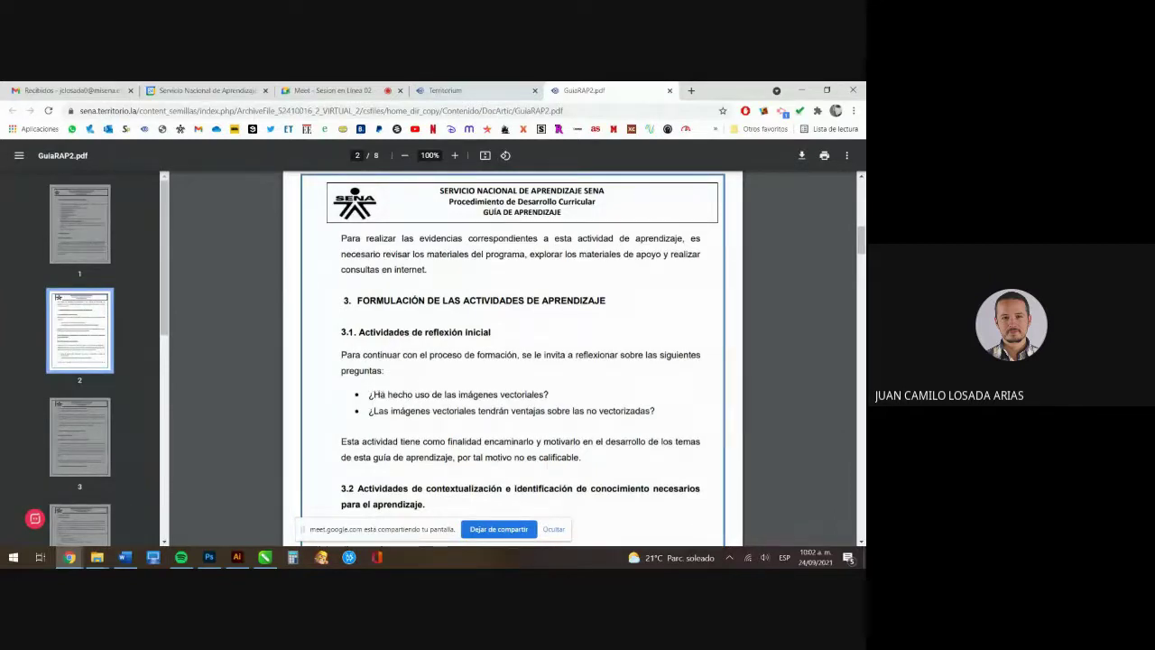
drag(368, 394, 552, 397)
click(552, 397)
drag(371, 411, 661, 413)
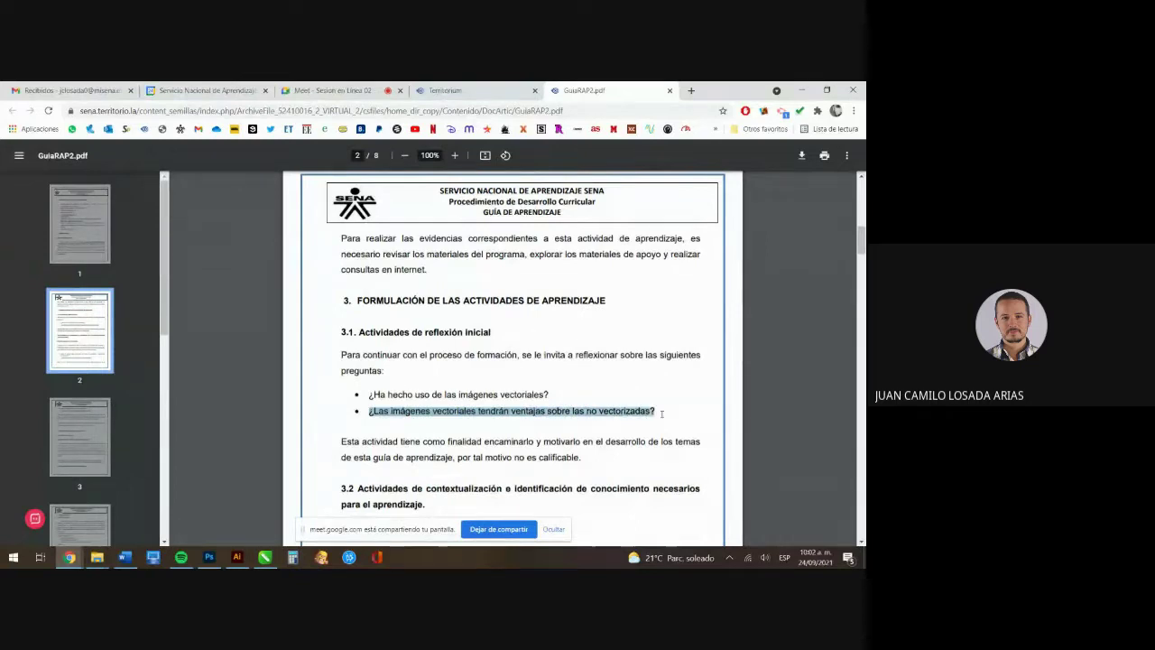
click(662, 413)
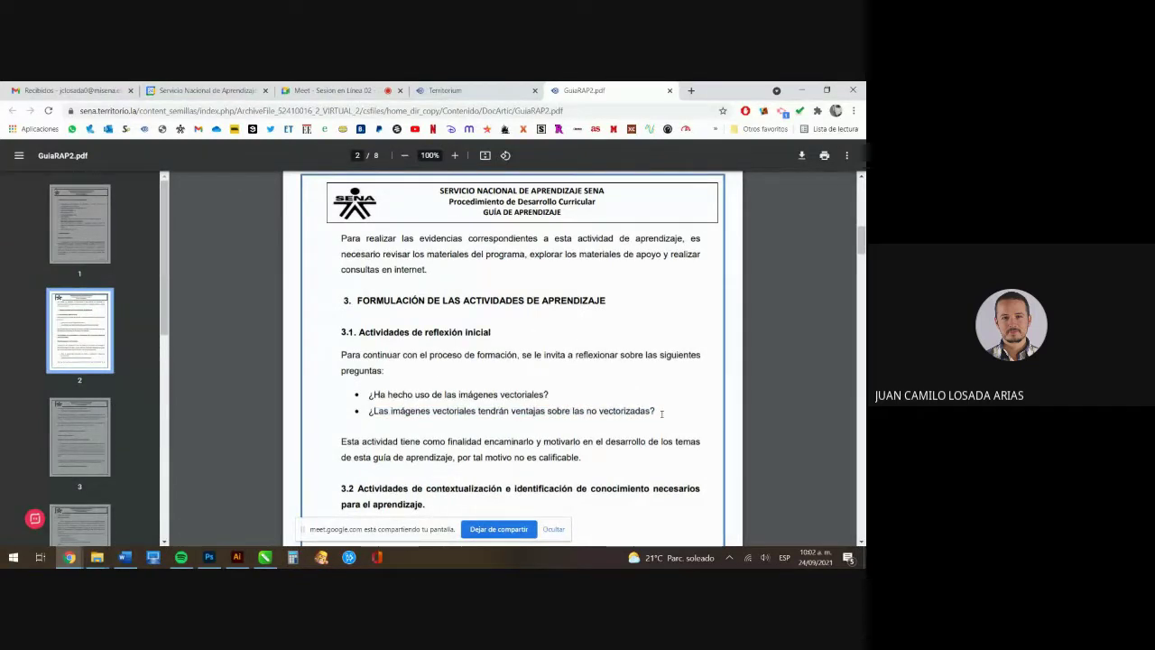